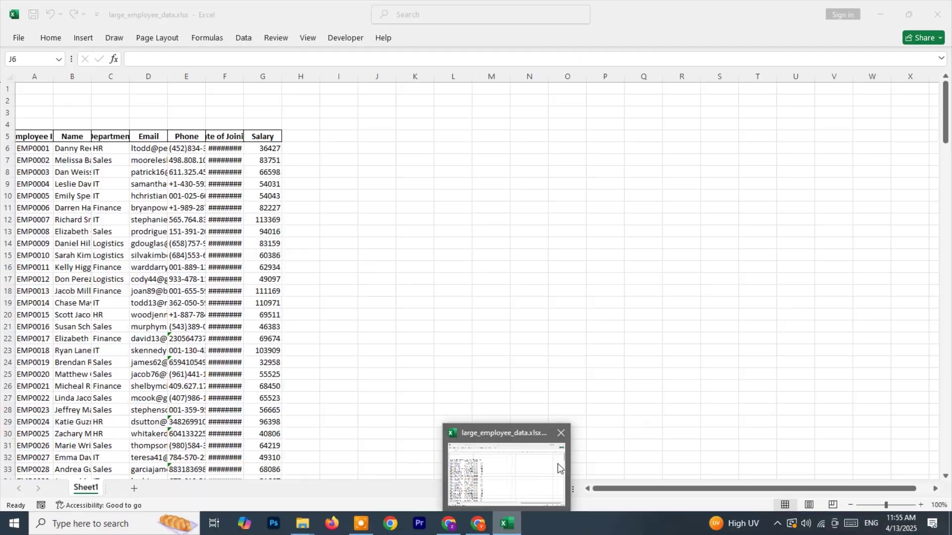
pyautogui.click(361, 529)
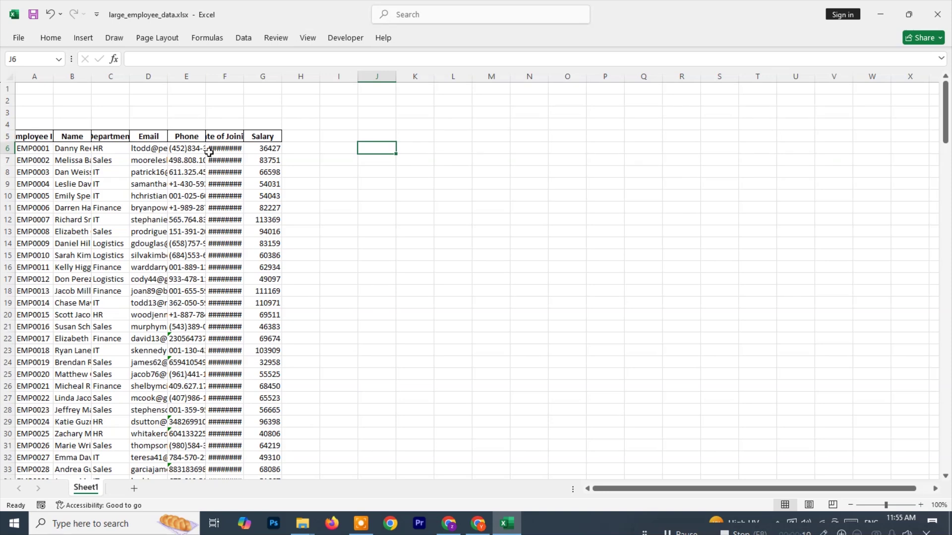
pyautogui.scroll(-4, 123, 243)
pyautogui.scroll(4, 119, 202)
pyautogui.scroll(-3, 271, 215)
pyautogui.scroll(3, 102, 191)
# Convert the employee data range A5:G205 into a table with headers.
pyautogui.moveTo(19, 134); pyautogui.dragTo(34, 98)
pyautogui.scroll(1, 49, 124)
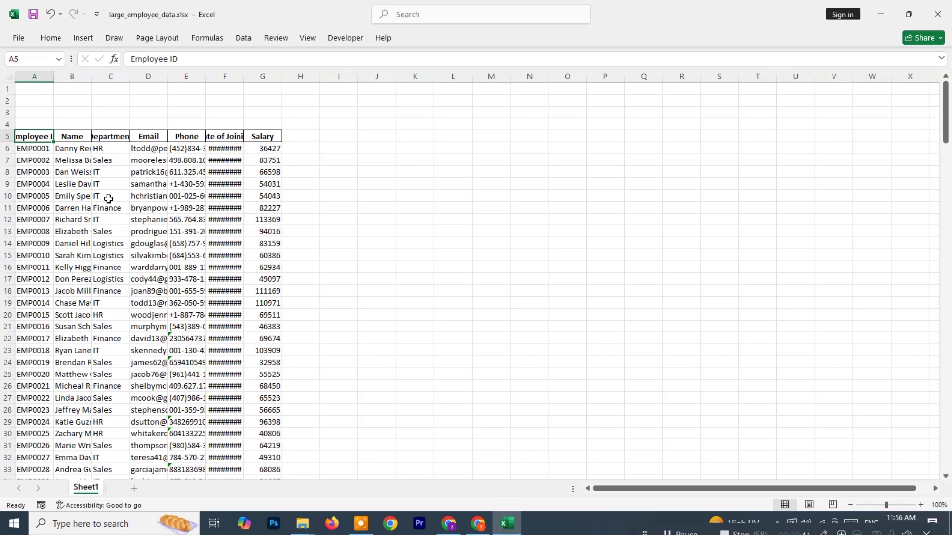
pyautogui.hotkey('ctrl', 't')
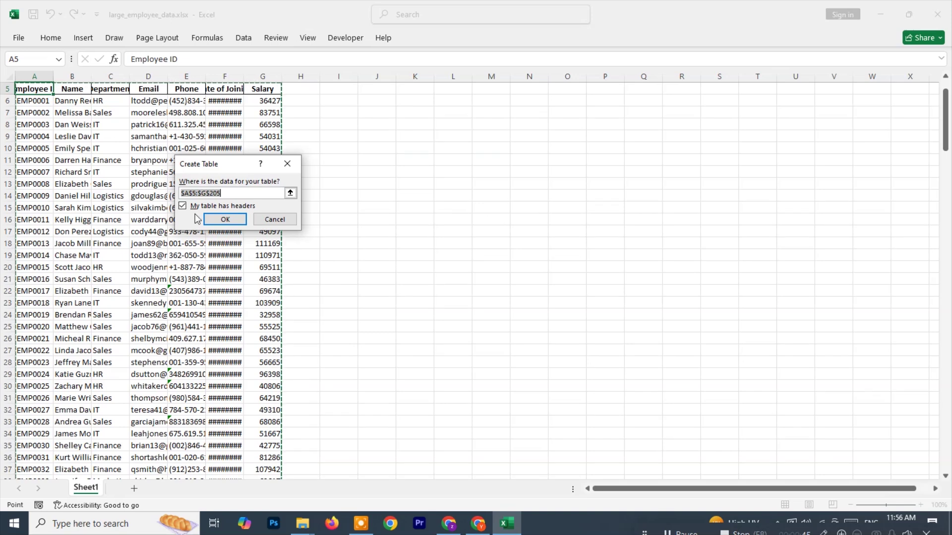
pyautogui.click(223, 220)
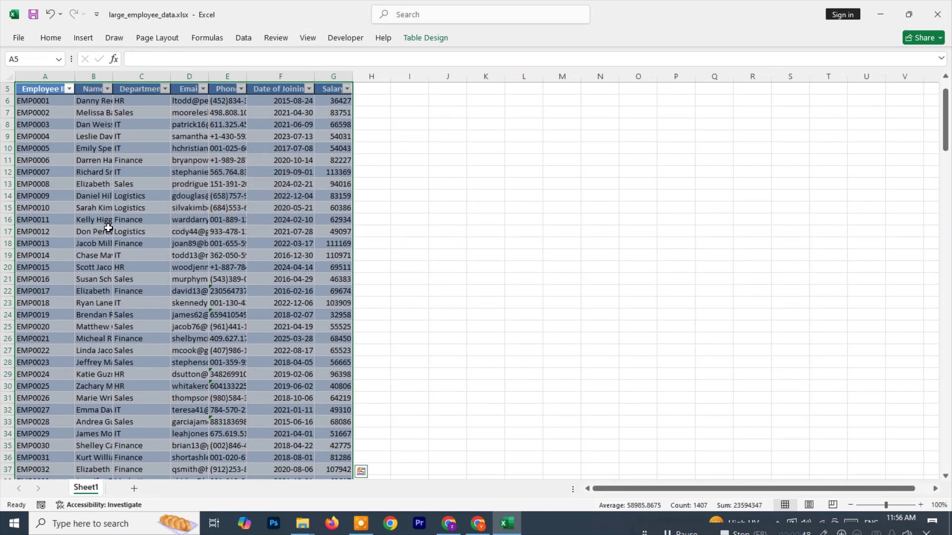
pyautogui.scroll(2, 440, 285)
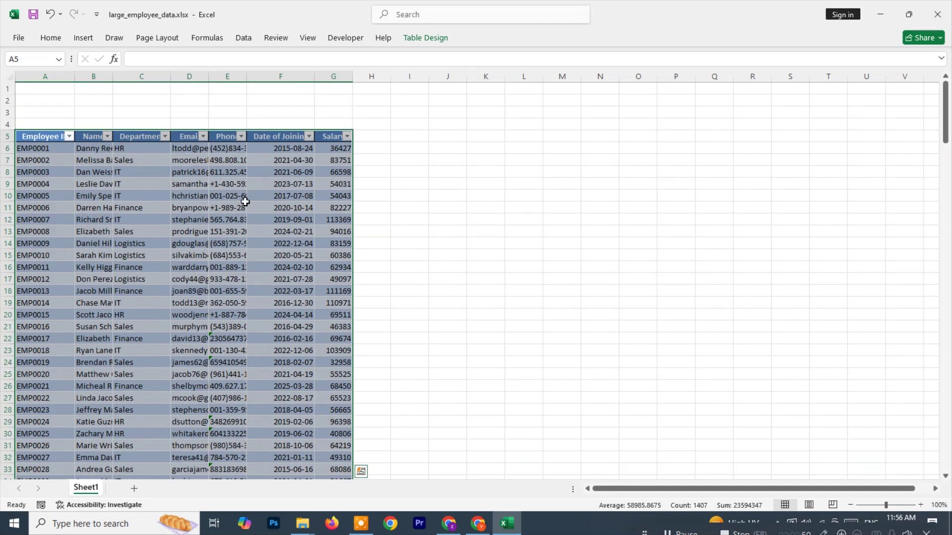
pyautogui.click(388, 216)
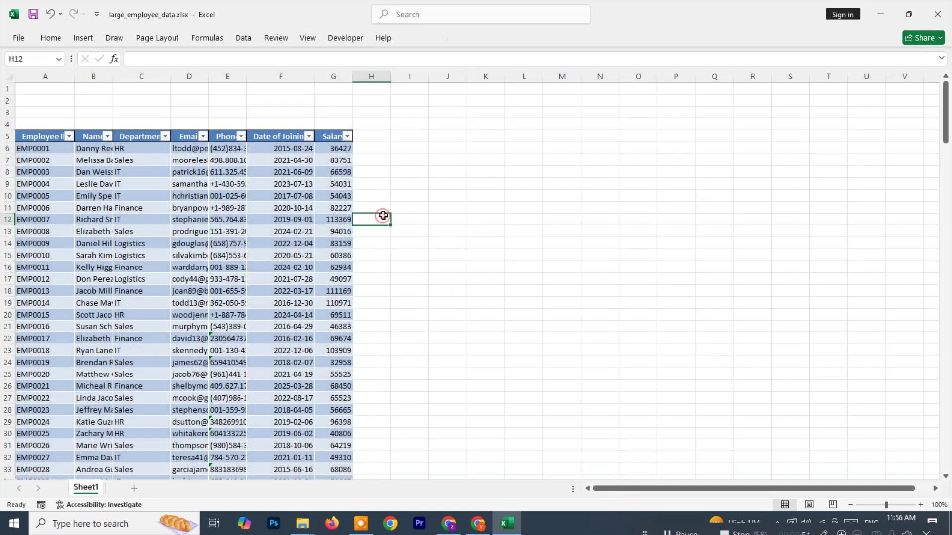
# Copy the employee table's header row, Employee ID through Salary, and paste it starting at cell I5.
pyautogui.moveTo(350, 143); pyautogui.dragTo(23, 136)
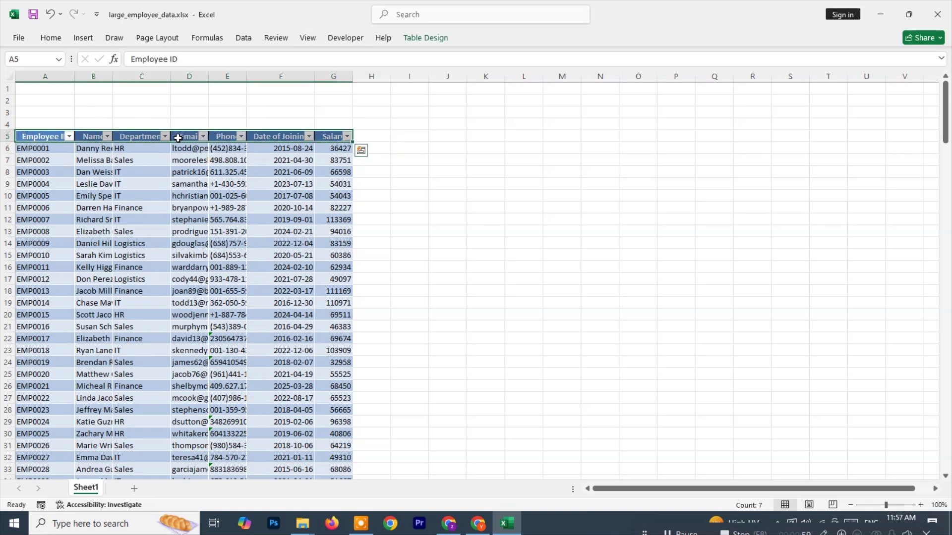
pyautogui.hotkey('ctrl', 'c')
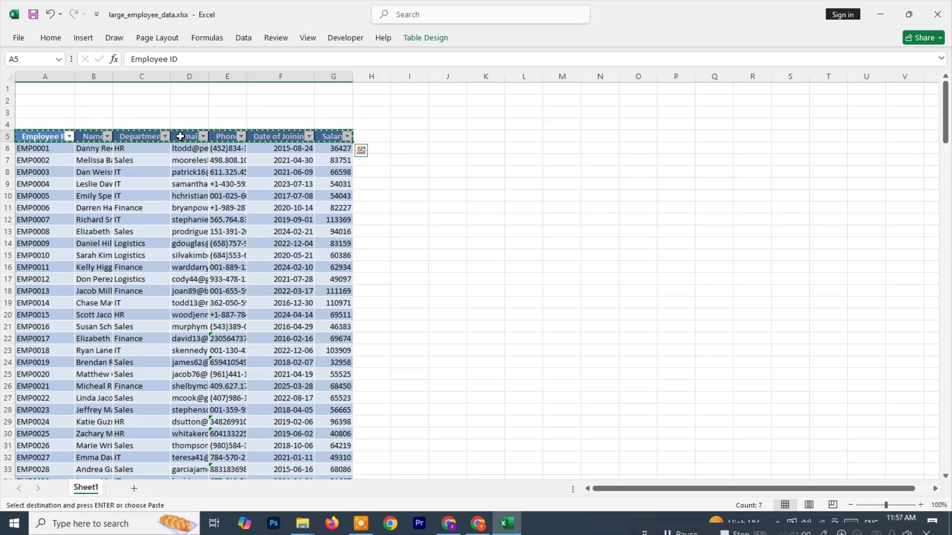
pyautogui.click(406, 140)
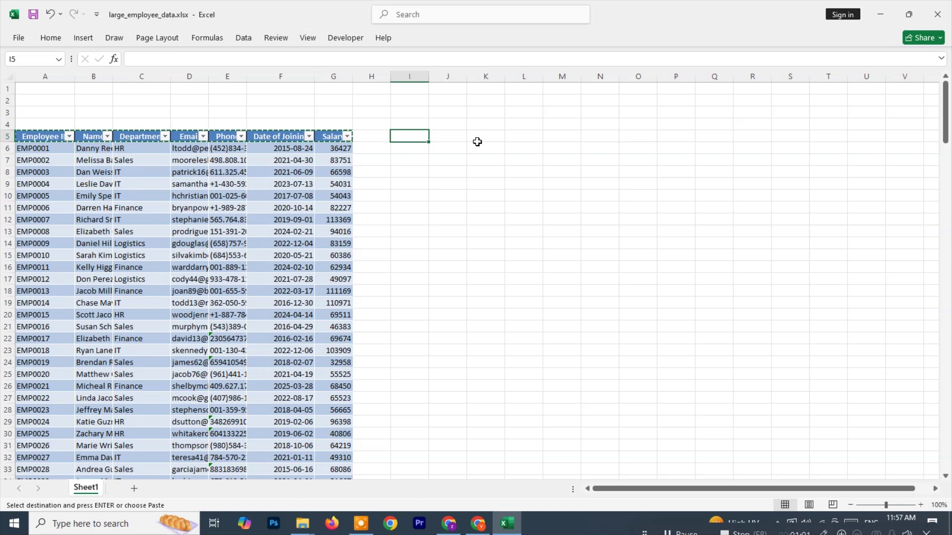
pyautogui.hotkey('ctrl', 'v')
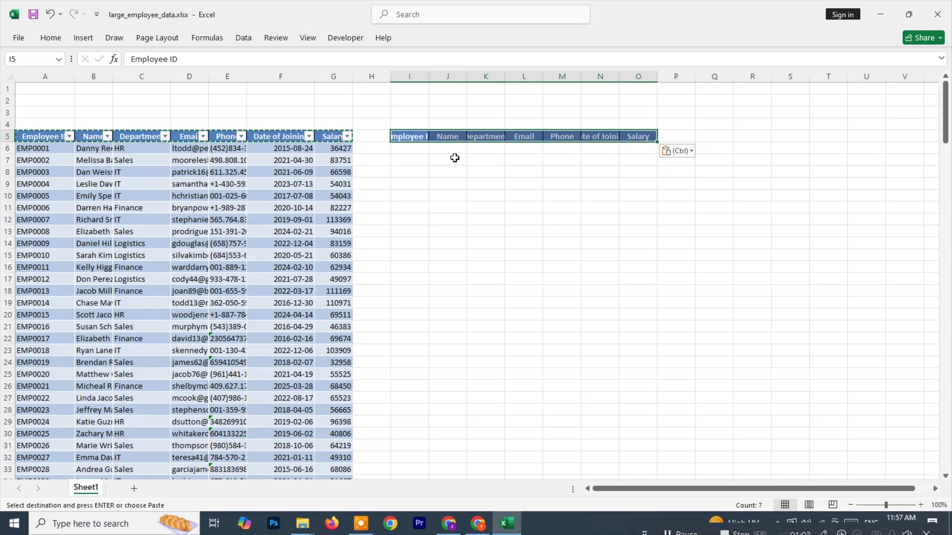
pyautogui.click(418, 136)
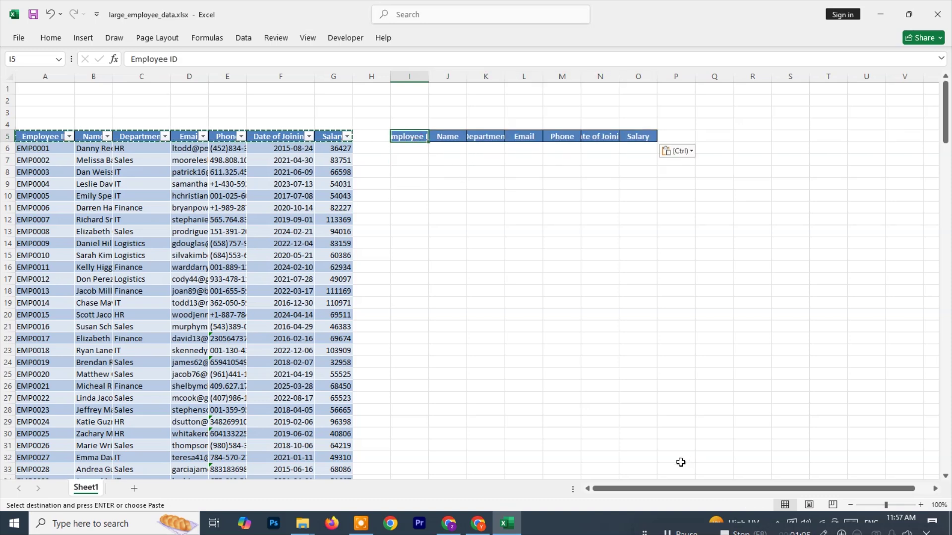
pyautogui.click(688, 533)
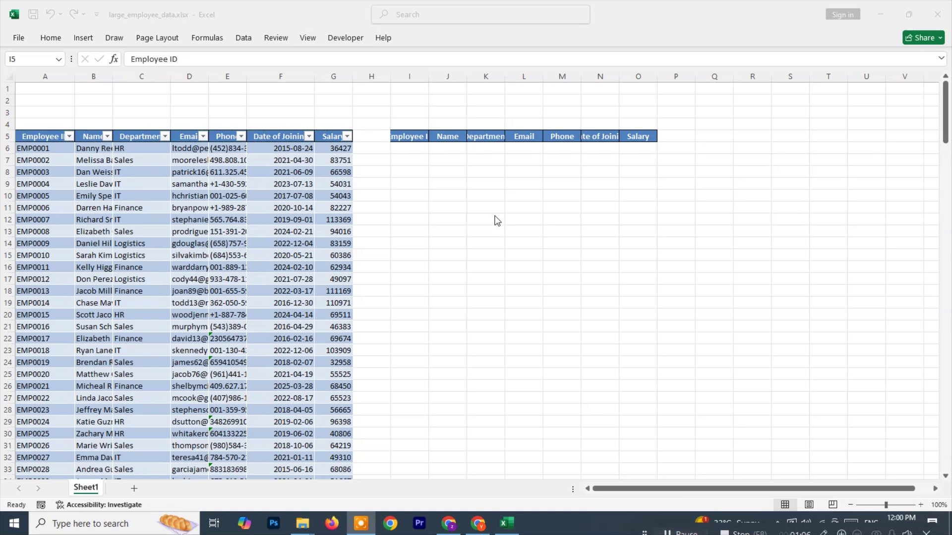
# Check in the ribbon customisation options that the Developer tab is enabled.
pyautogui.click(449, 112)
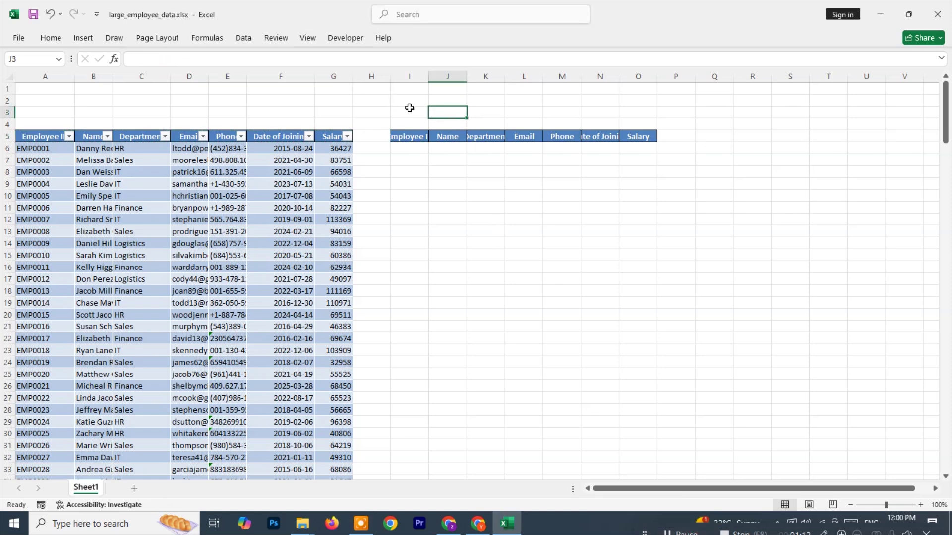
pyautogui.click(347, 38)
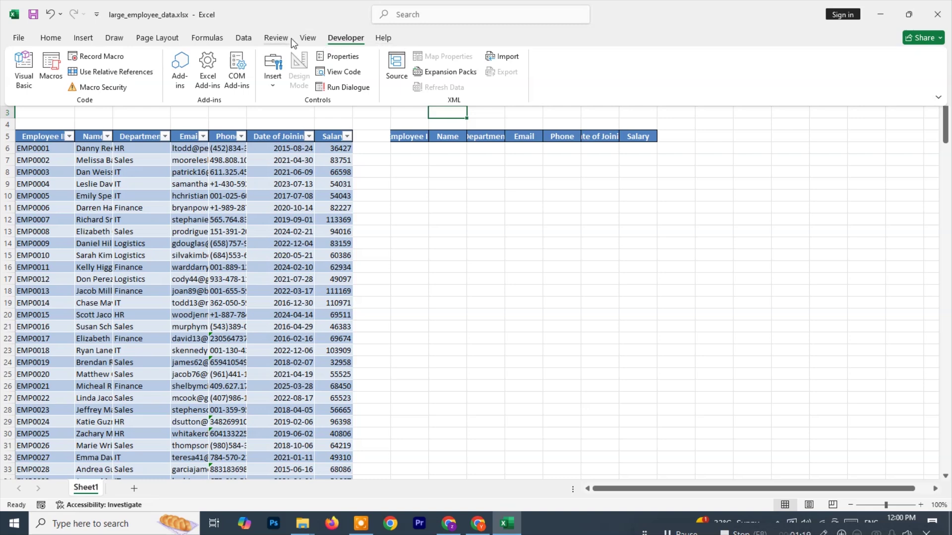
pyautogui.click(277, 37)
pyautogui.rightClick(375, 94)
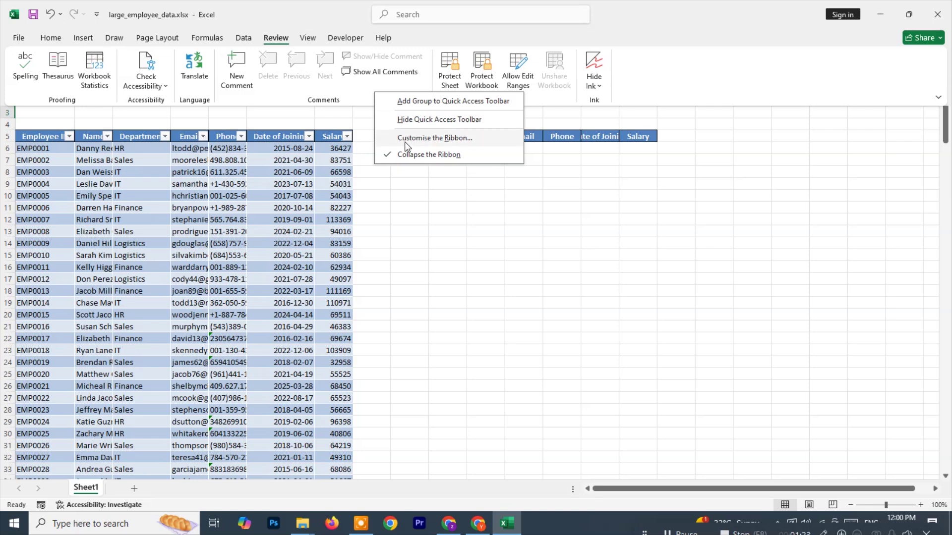
pyautogui.click(424, 139)
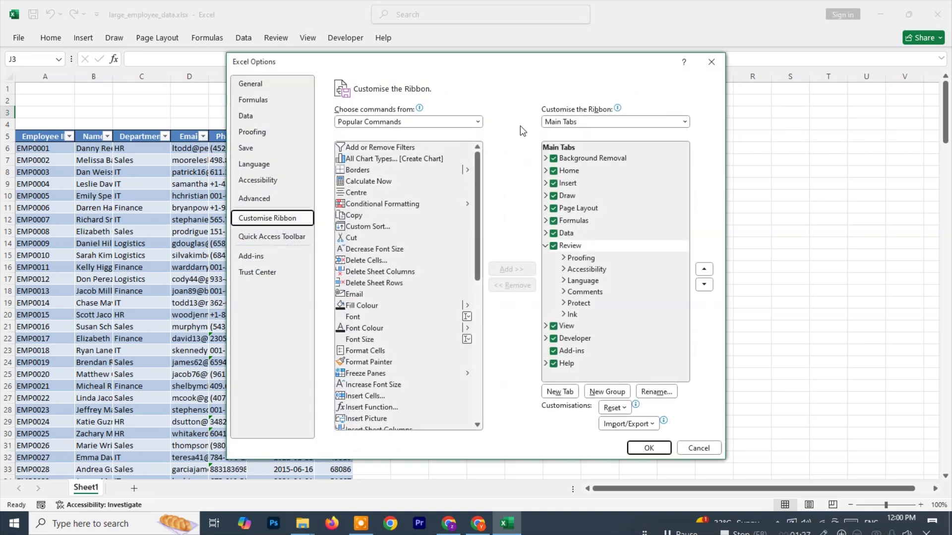
pyautogui.click(556, 341)
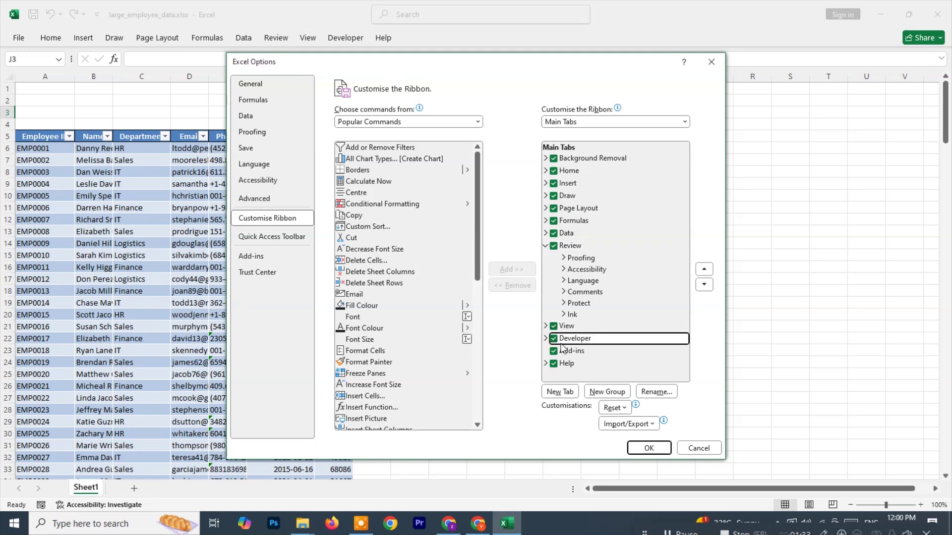
pyautogui.click(644, 449)
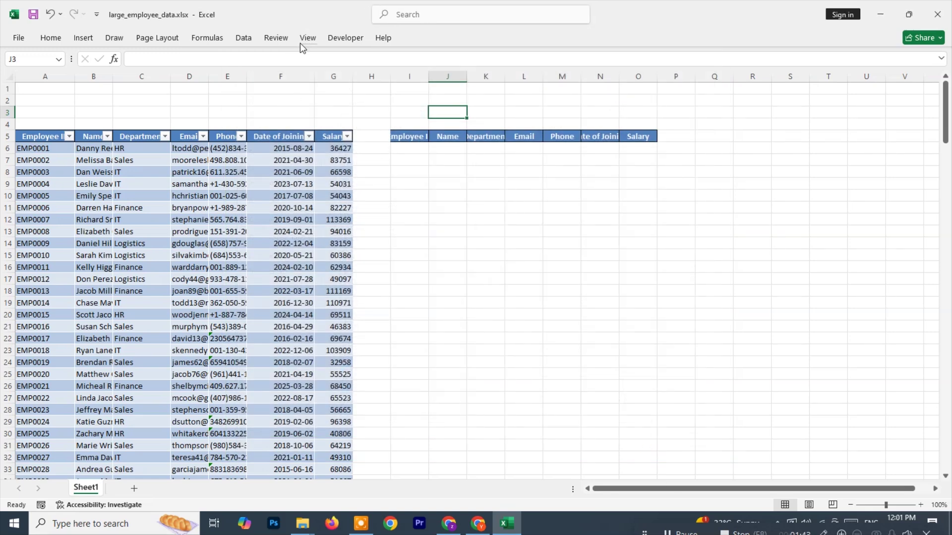
# Insert an ActiveX text box about 133 wide and 18 high above the copied headers, starting at column J.
pyautogui.click(342, 38)
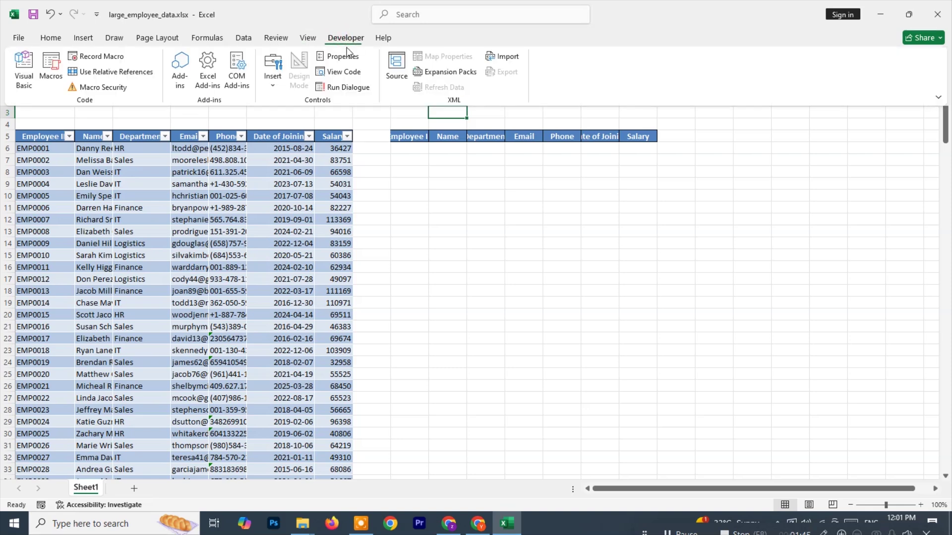
pyautogui.click(273, 74)
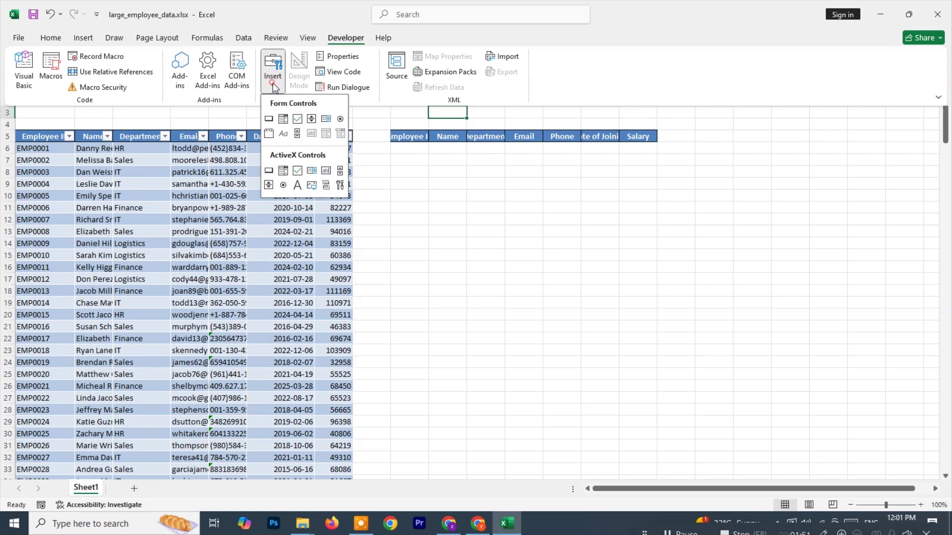
pyautogui.click(327, 174)
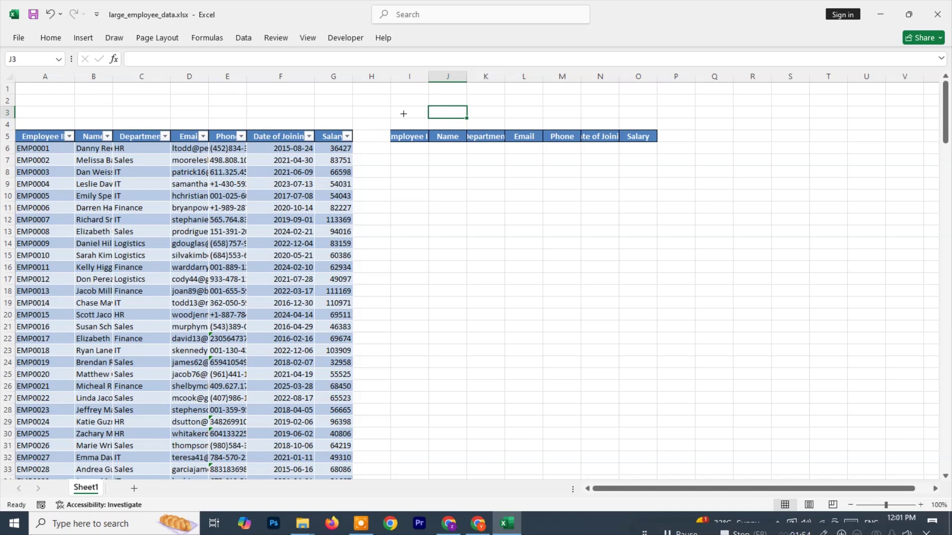
pyautogui.click(430, 105)
pyautogui.moveTo(446, 115); pyautogui.dragTo(461, 118)
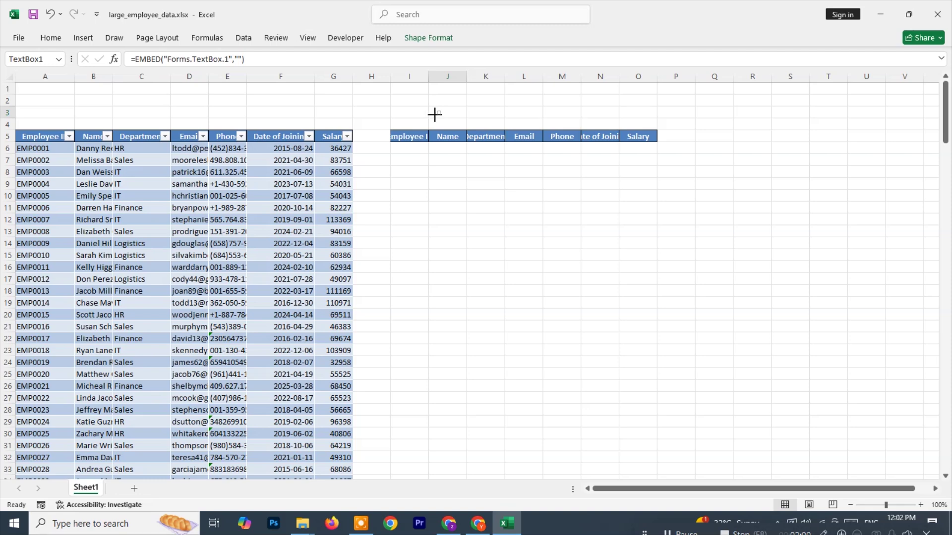
pyautogui.click(466, 117)
pyautogui.moveTo(466, 118)
pyautogui.mouseDown()
pyautogui.moveTo(535, 120)
pyautogui.moveTo(482, 118)
pyautogui.mouseUp()
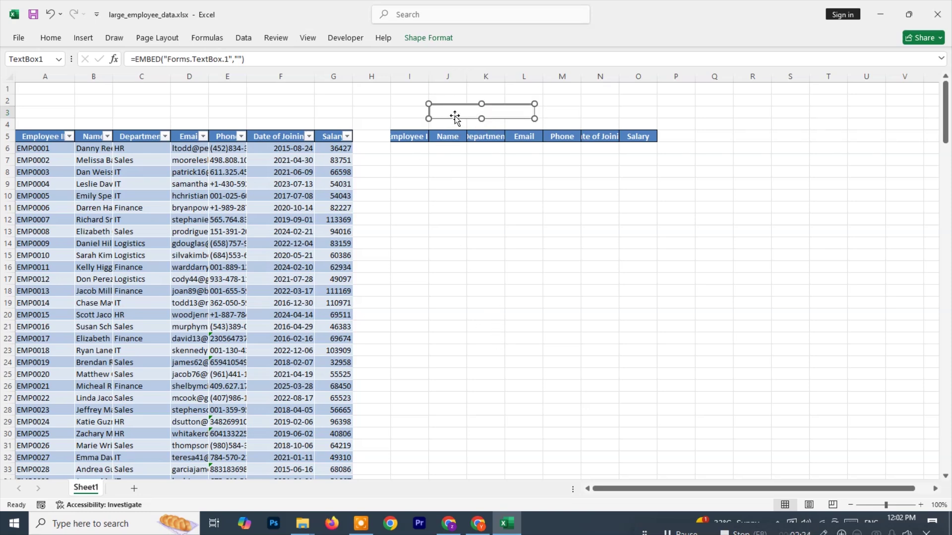
# Set the text box's LinkedCell property to J3 and close its properties.
pyautogui.rightClick(474, 113)
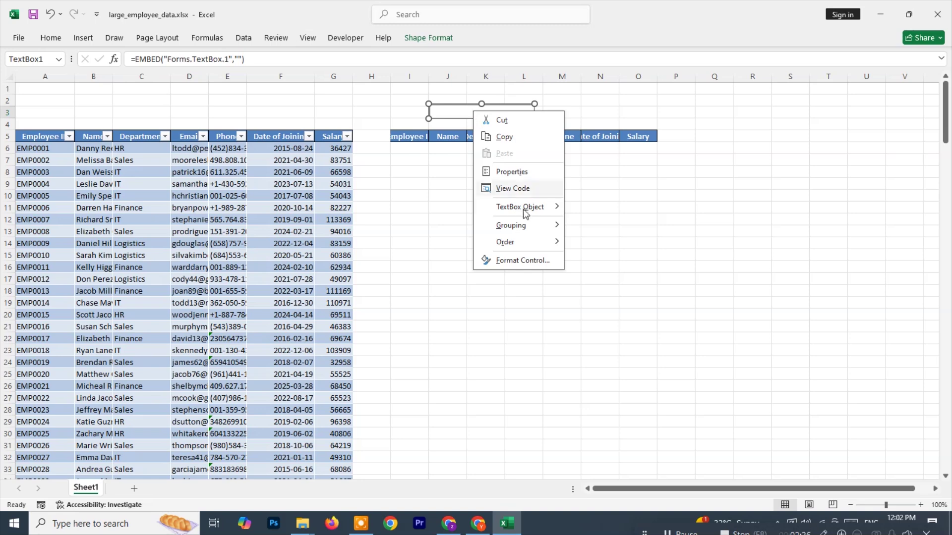
pyautogui.click(514, 172)
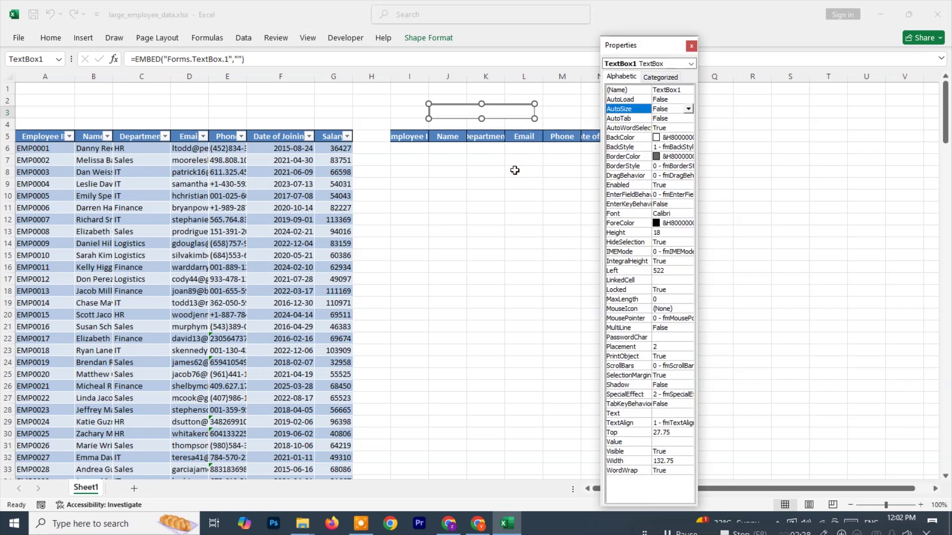
pyautogui.click(655, 281)
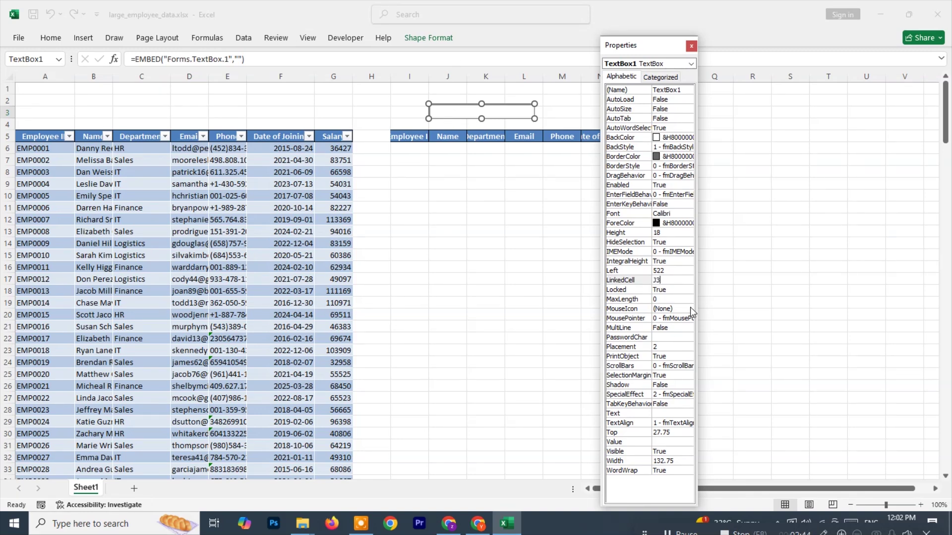
pyautogui.scroll(-5, 569, 259)
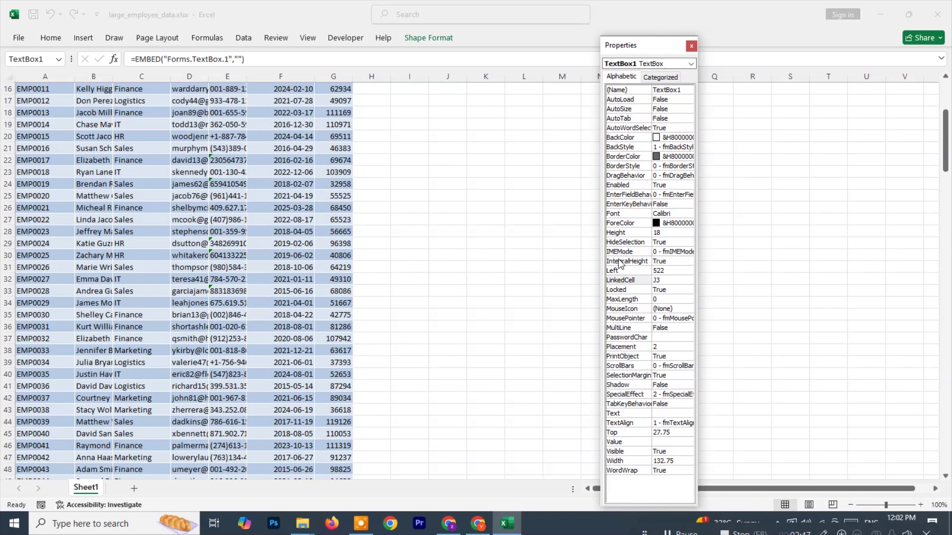
pyautogui.scroll(5, 599, 261)
pyautogui.click(546, 174)
pyautogui.click(481, 112)
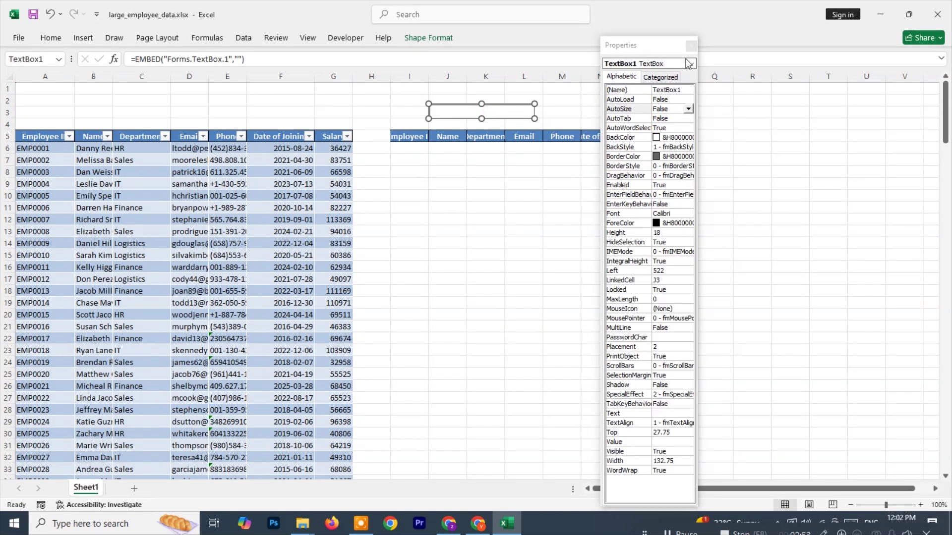
pyautogui.click(691, 45)
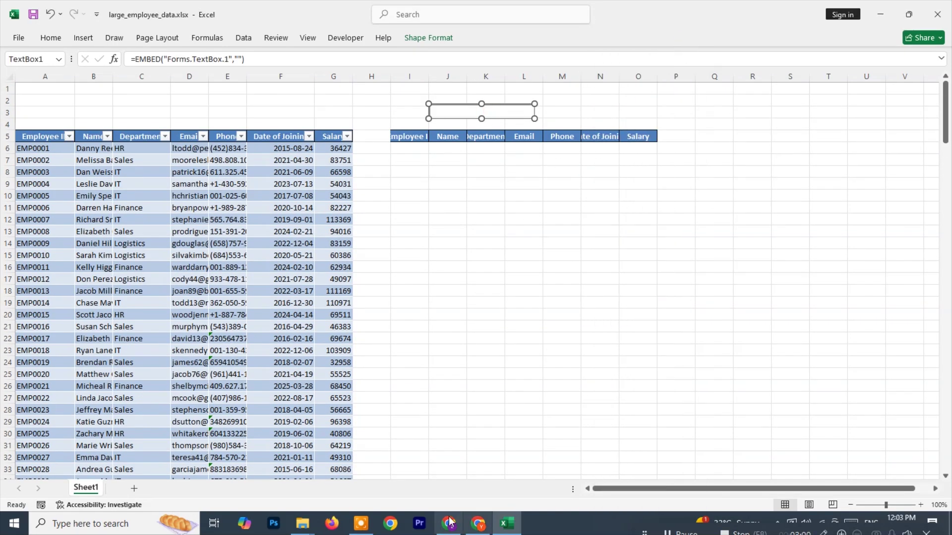
pyautogui.click(679, 533)
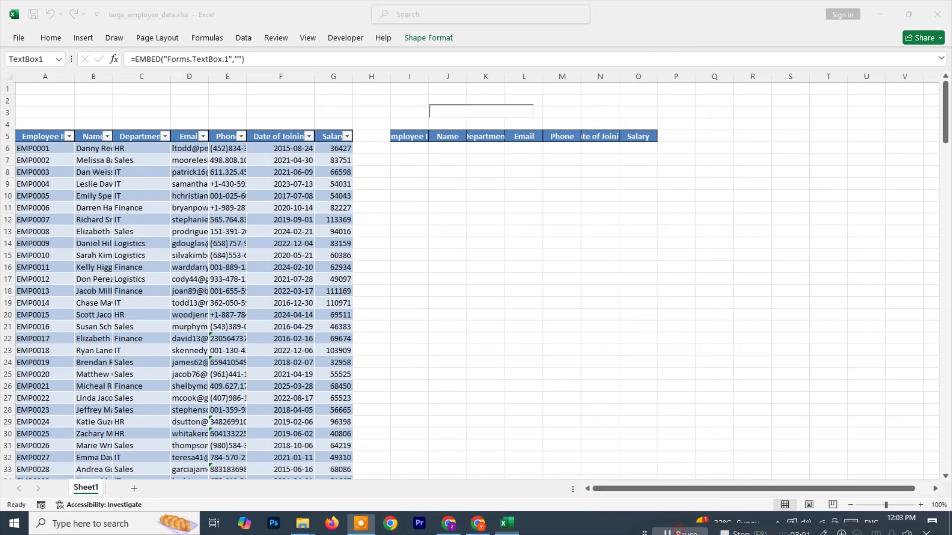
# Turn off Design Mode so that the text box above the copied headers accepts input.
pyautogui.click(406, 149)
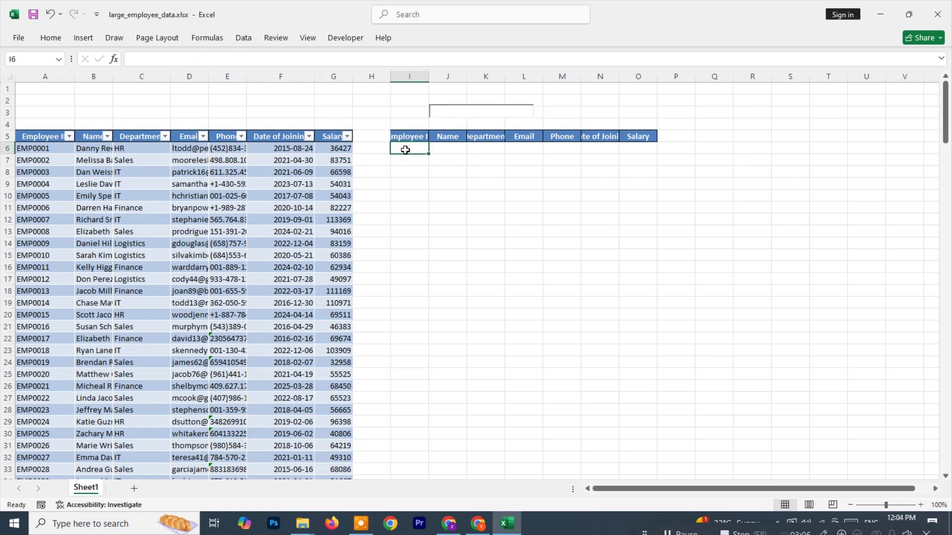
pyautogui.click(346, 38)
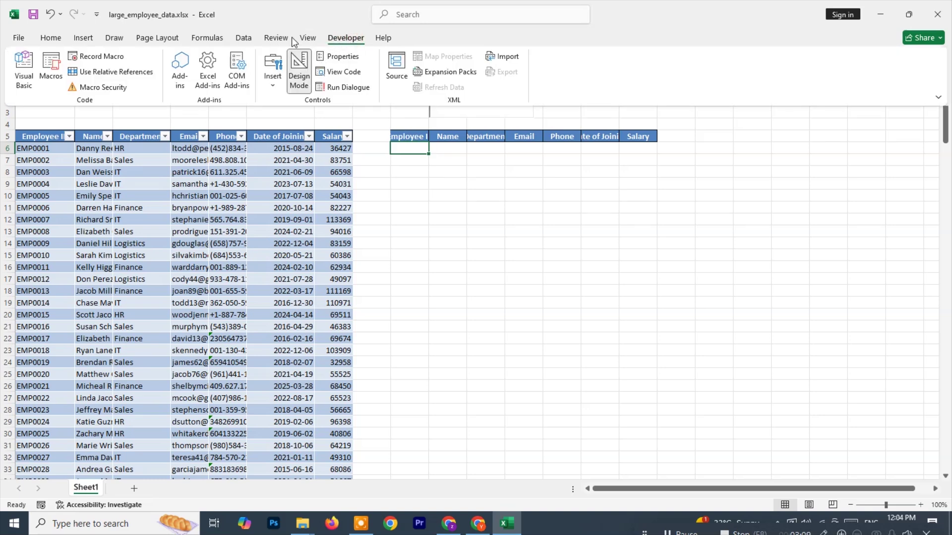
pyautogui.click(296, 78)
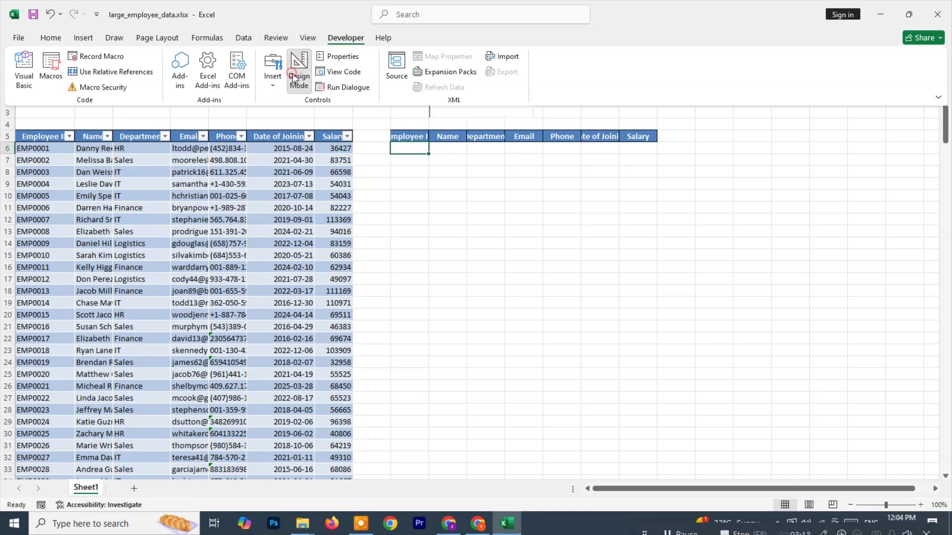
# Start a FILTER formula in cell I6 with all data rows and columns of the employee table (Table1) as the array.
pyautogui.click(403, 149)
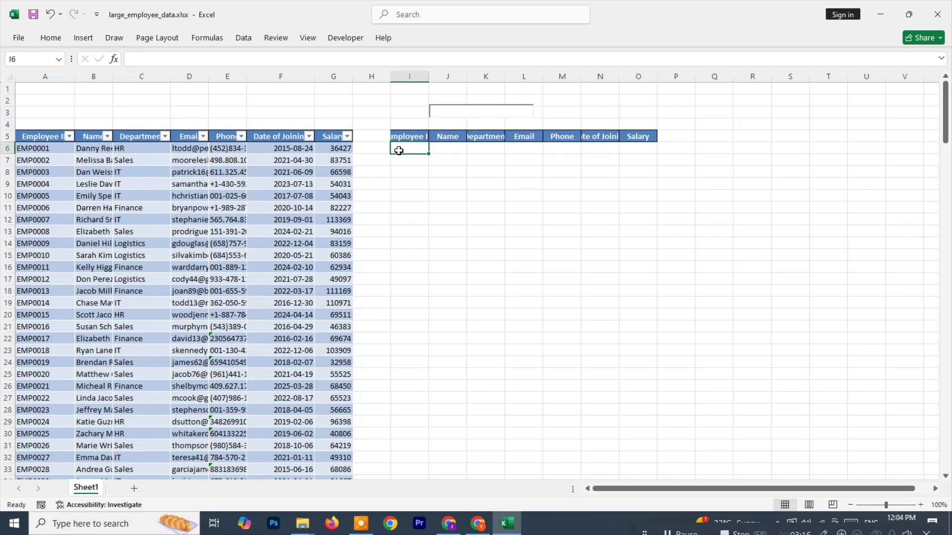
pyautogui.write('=')
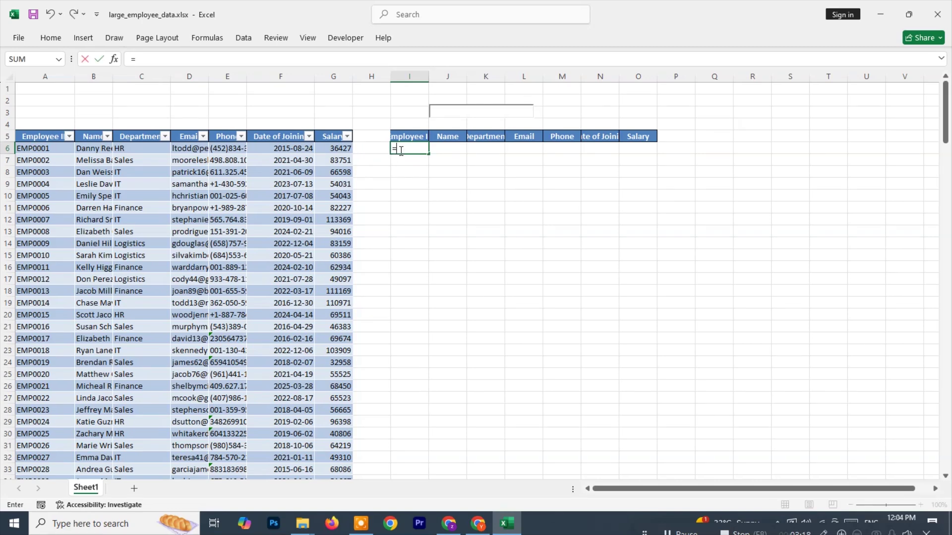
pyautogui.write('FILTER')
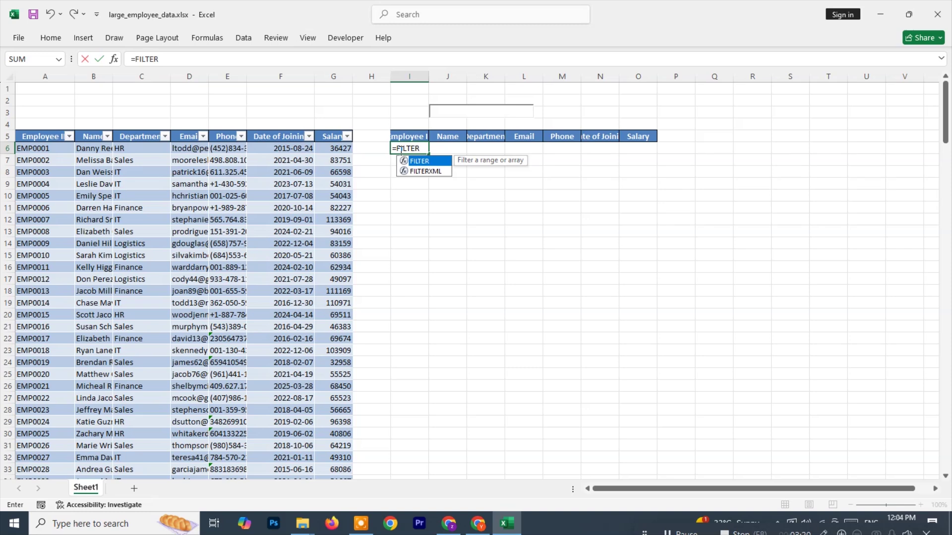
pyautogui.write('(')
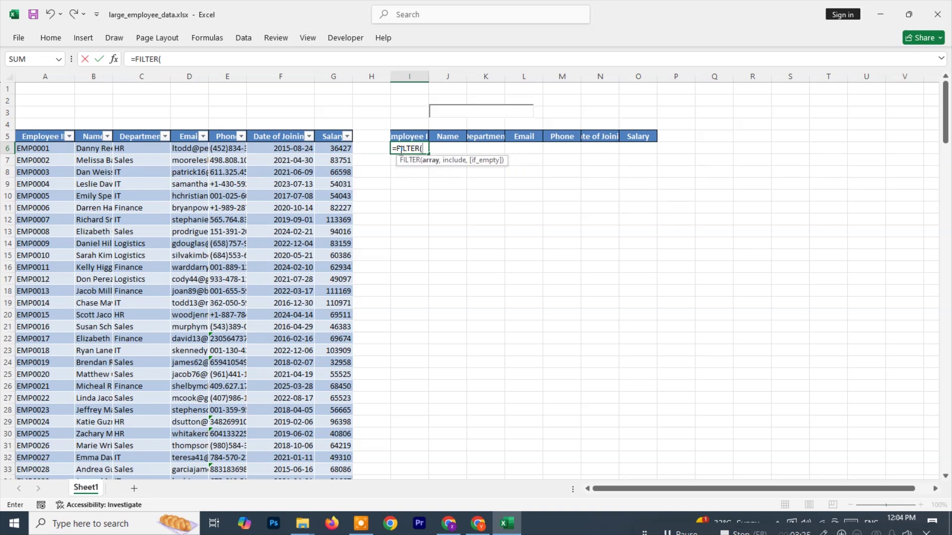
pyautogui.click(39, 149)
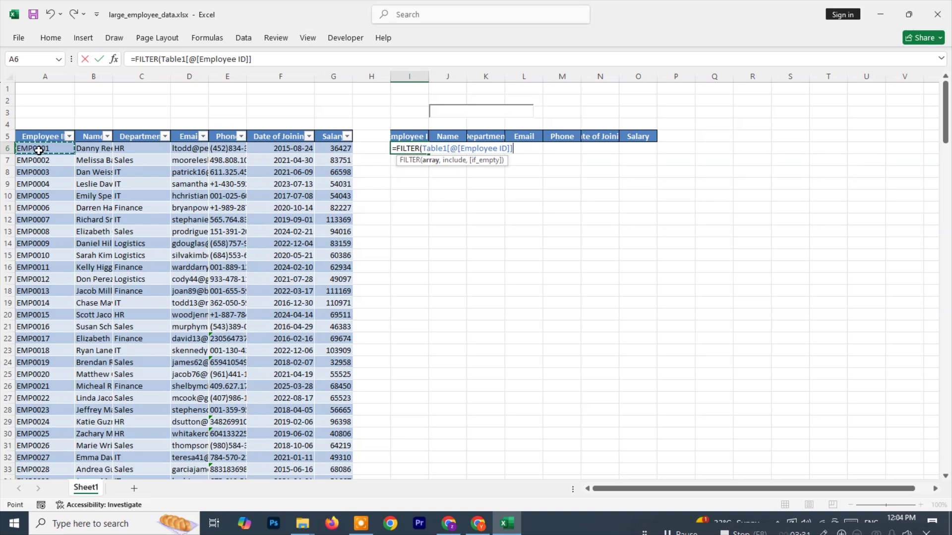
pyautogui.hotkey('ctrl', 'shift', 'Down')
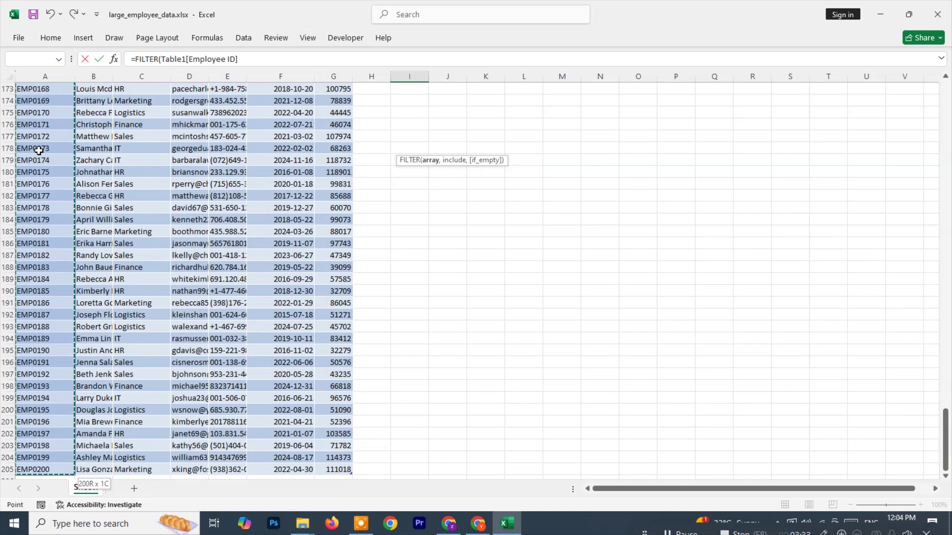
pyautogui.hotkey('ctrl', 'shift', 'Right')
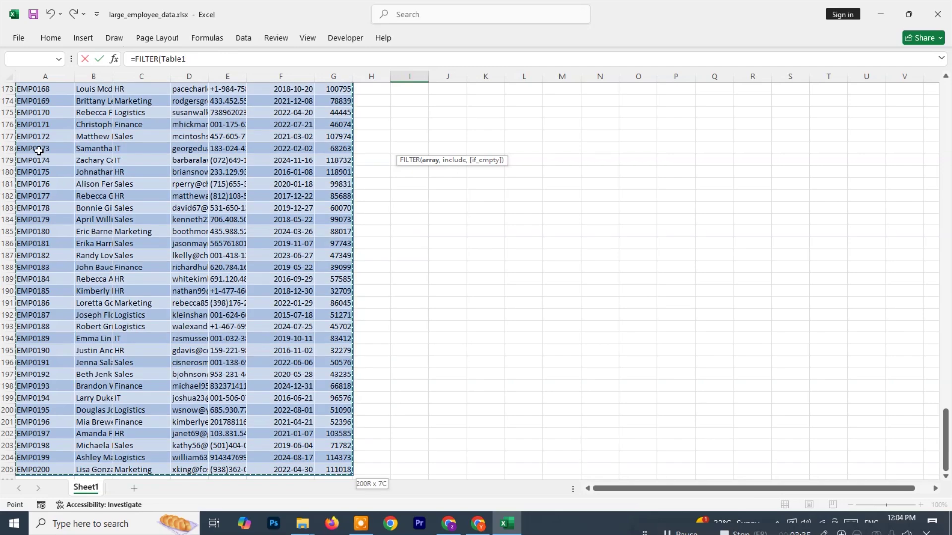
pyautogui.scroll(15, 236, 230)
pyautogui.scroll(20, 236, 230)
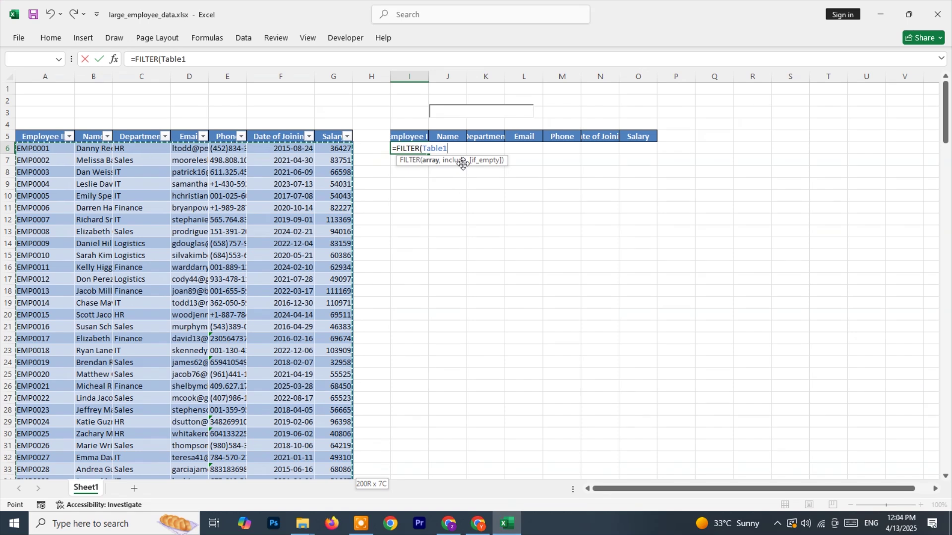
# Add Table1[Name]=J3 as the FILTER formula's include condition, using the whole Name column.
pyautogui.write(',')
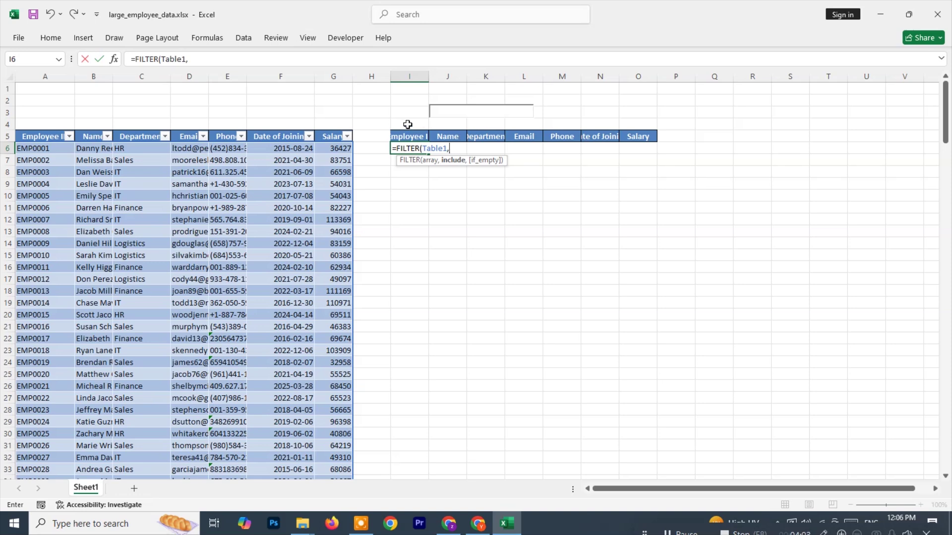
pyautogui.click(95, 152)
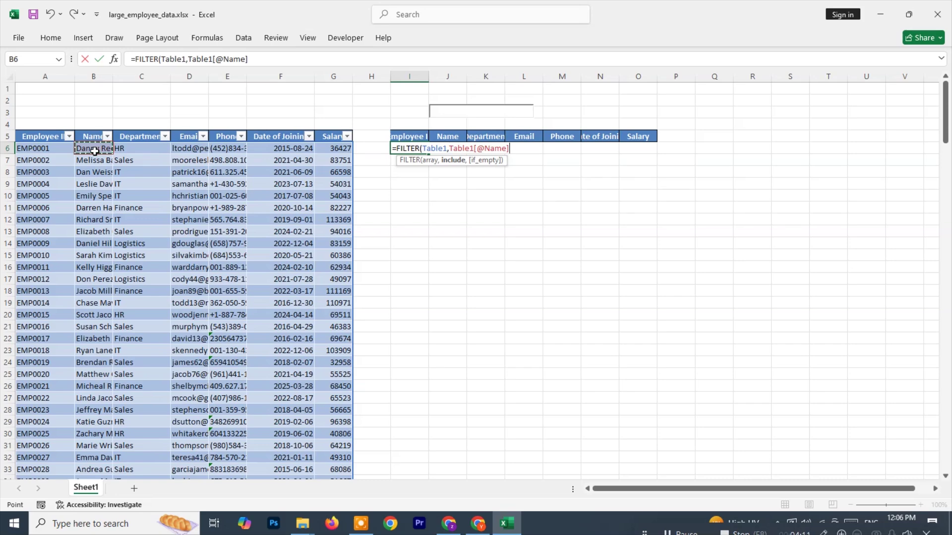
pyautogui.hotkey('ctrl', 'shift', 'Down')
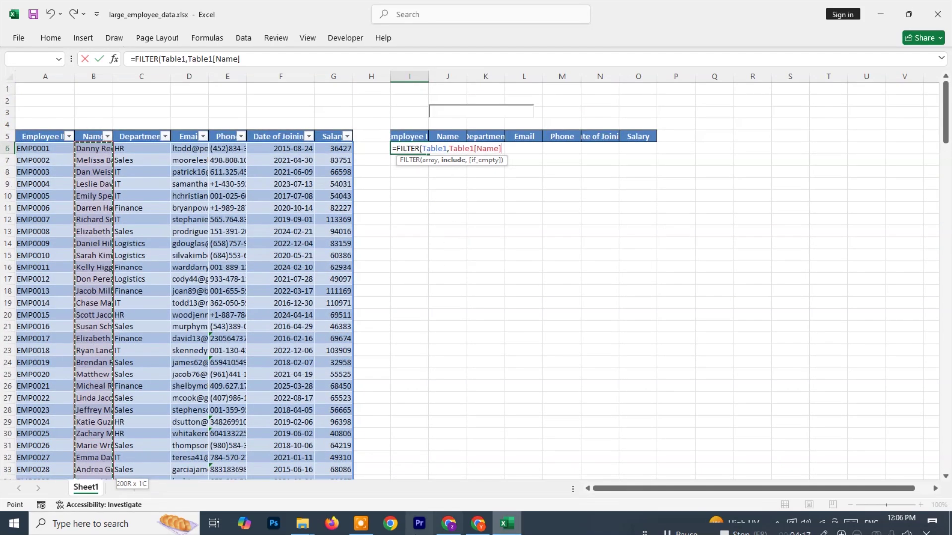
pyautogui.write('=')
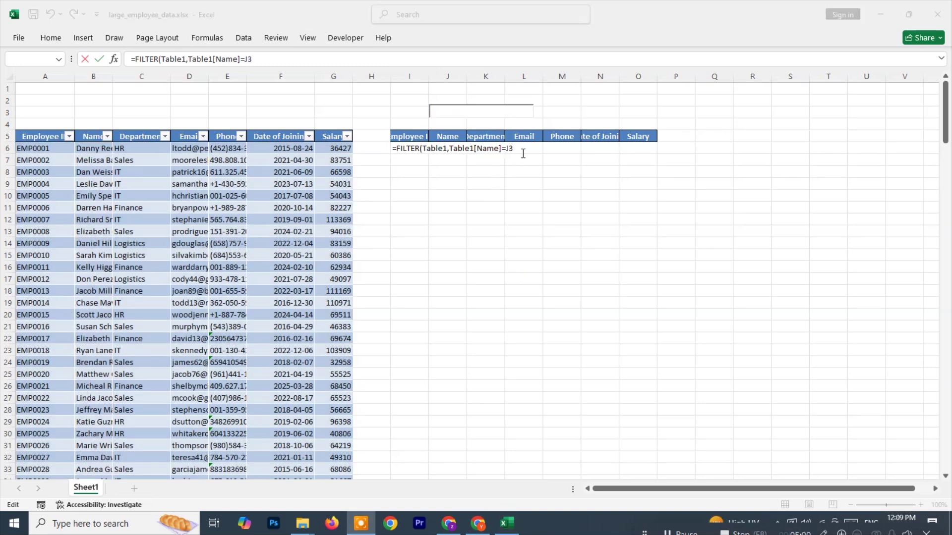
pyautogui.write(',')
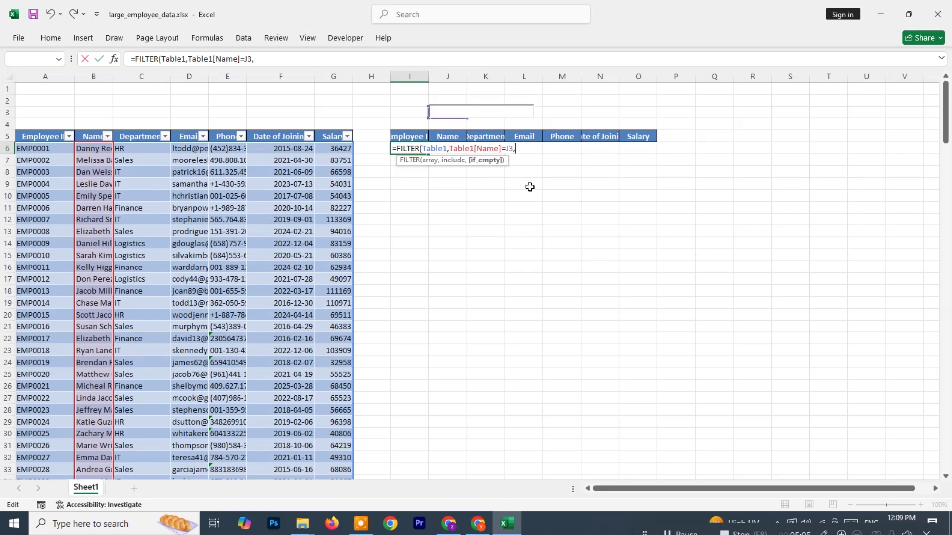
# Set the FILTER formula's if_empty result to "NO MATCH" and enter the formula in I6.
pyautogui.click(681, 533)
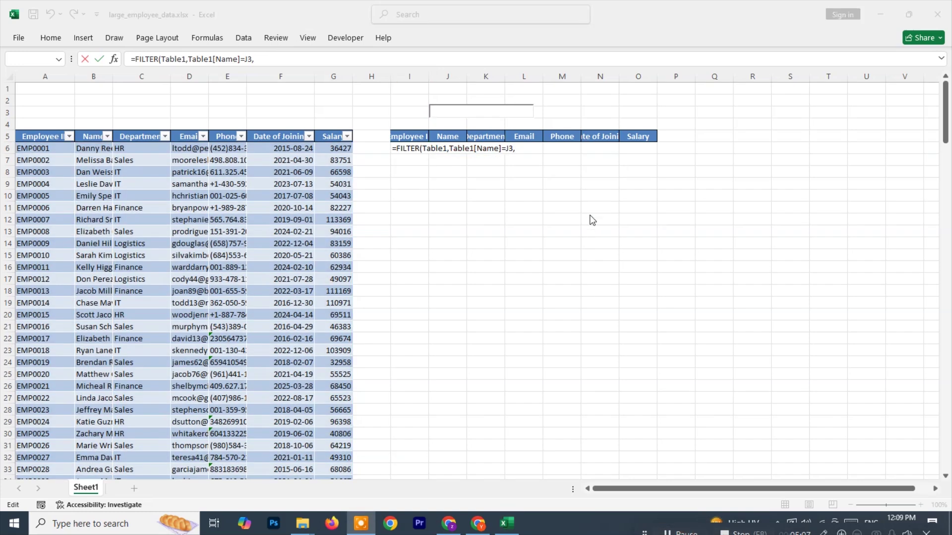
pyautogui.click(527, 148)
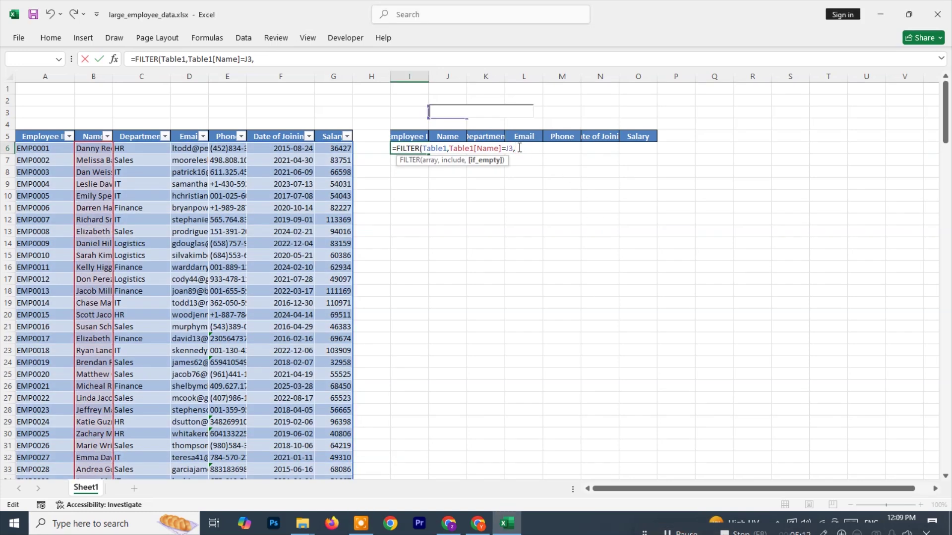
pyautogui.write('"NO MATCH"')
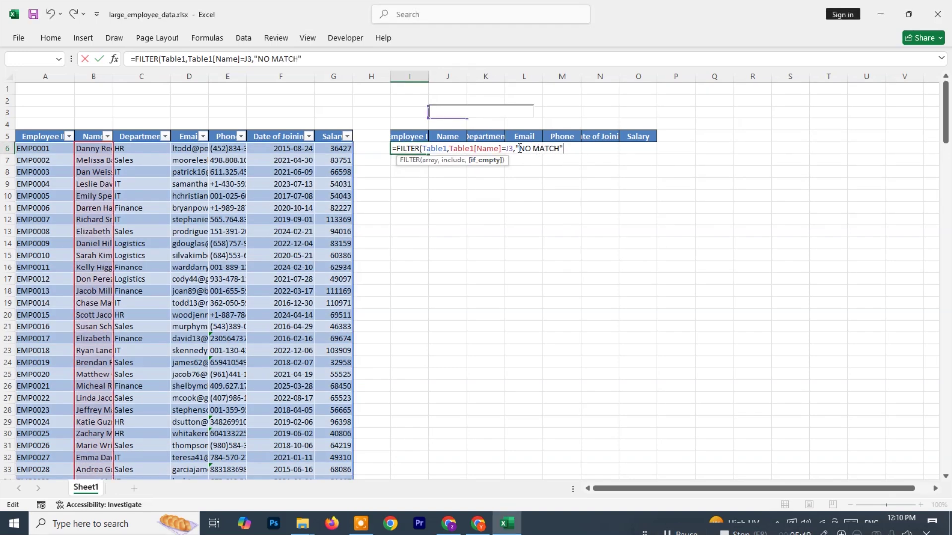
pyautogui.press('Return')
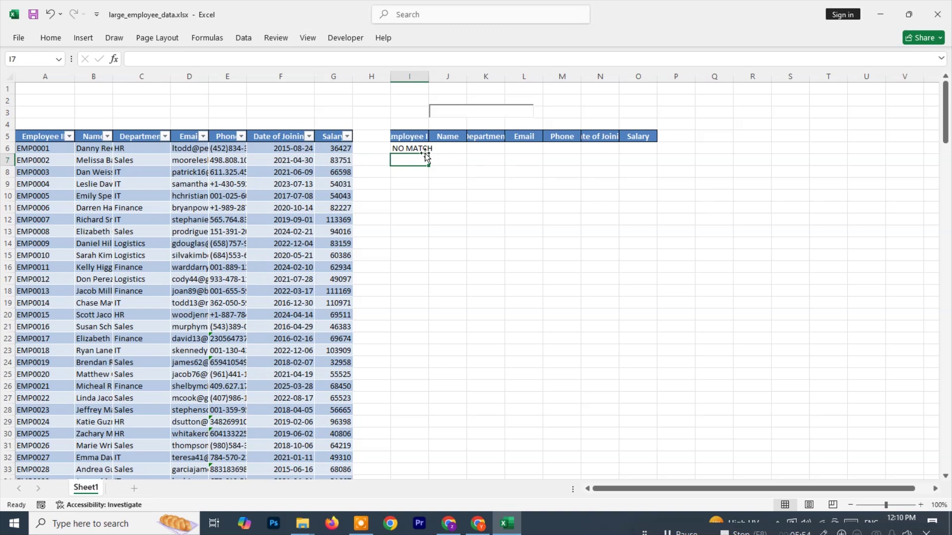
# Test the name filter by entering an employee's name in the search box, then select the formula cell I6.
pyautogui.click(439, 110)
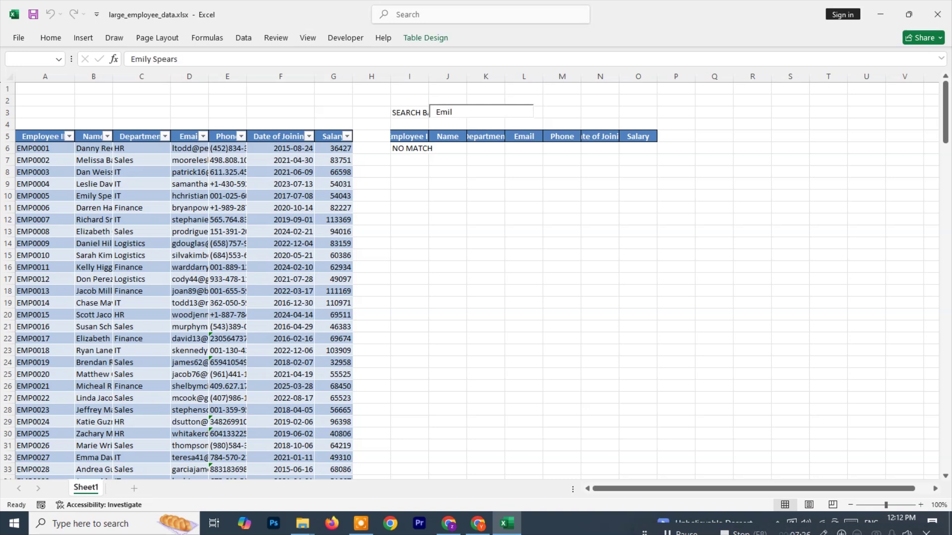
pyautogui.write('mily spears')
pyautogui.click(462, 149)
pyautogui.click(422, 150)
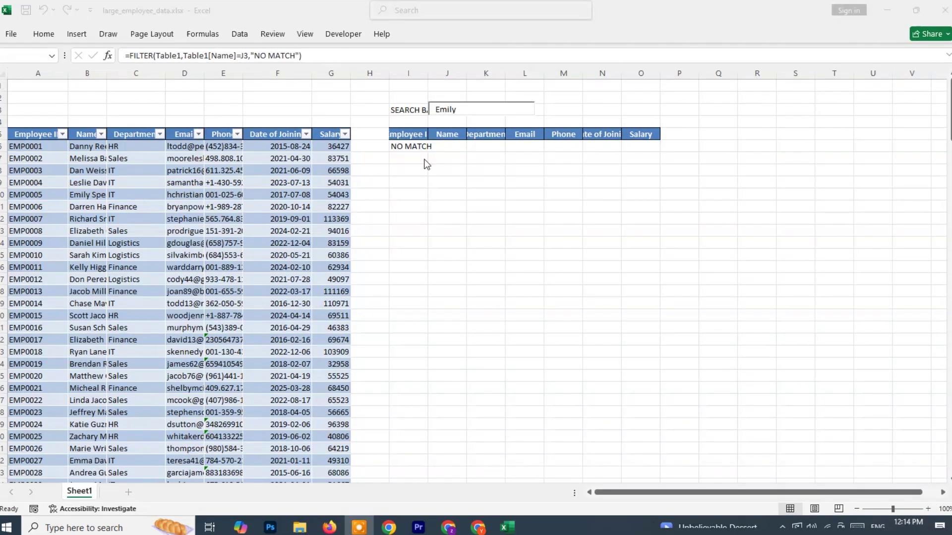
pyautogui.click(463, 110)
pyautogui.click(416, 146)
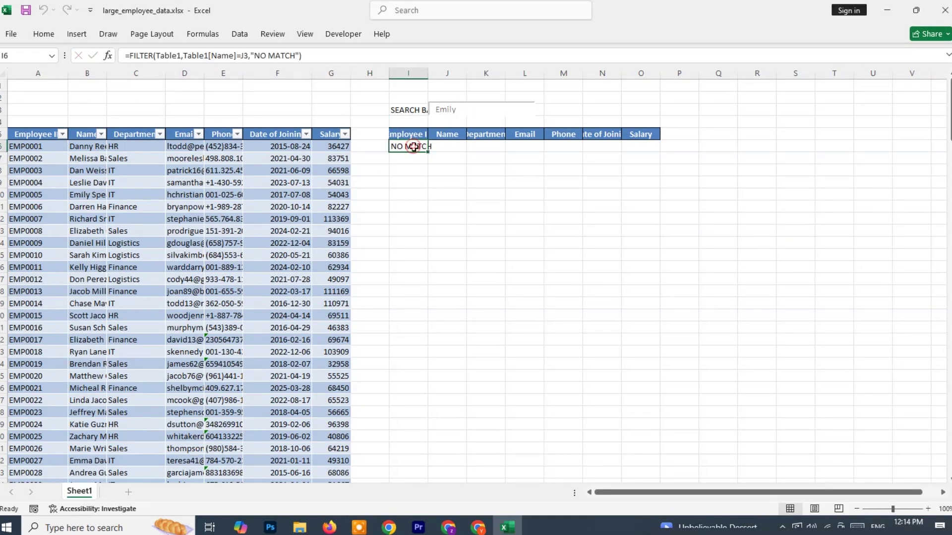
# Remove the condition Table1[Name]=J3 from the FILTER formula in I6, keeping the commas around it.
pyautogui.doubleClick(185, 55)
pyautogui.click(199, 53)
pyautogui.click(256, 55)
pyautogui.click(312, 55)
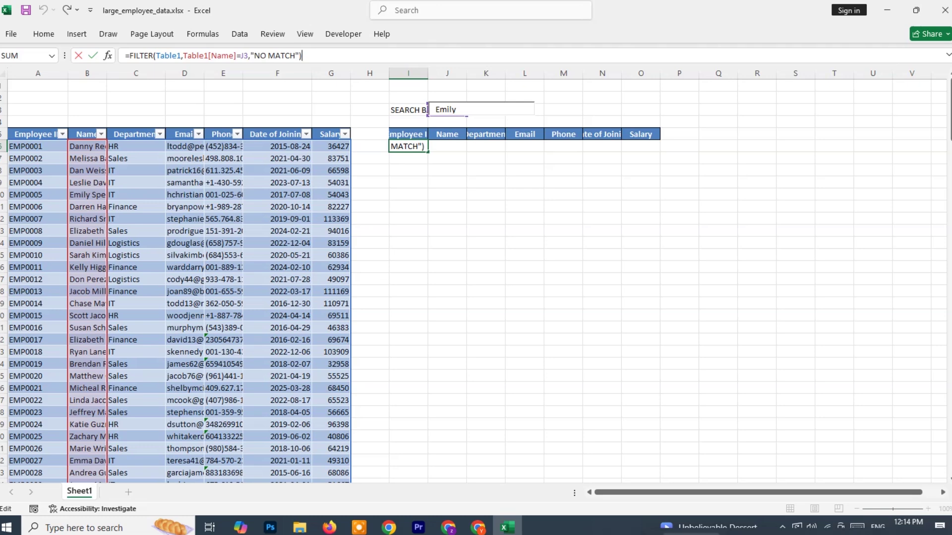
pyautogui.doubleClick(204, 54)
pyautogui.press('Left')
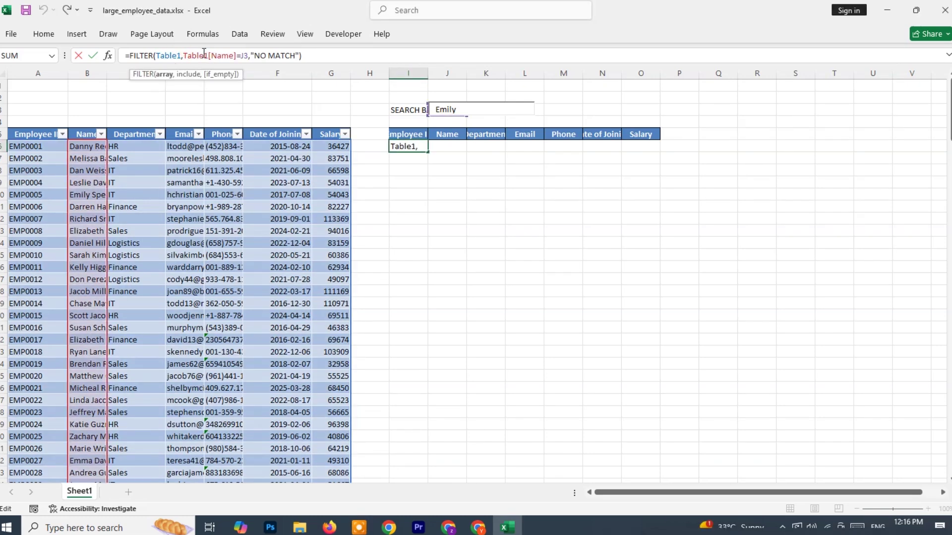
pyautogui.moveTo(183, 55); pyautogui.dragTo(252, 55)
pyautogui.press('BackSpace')
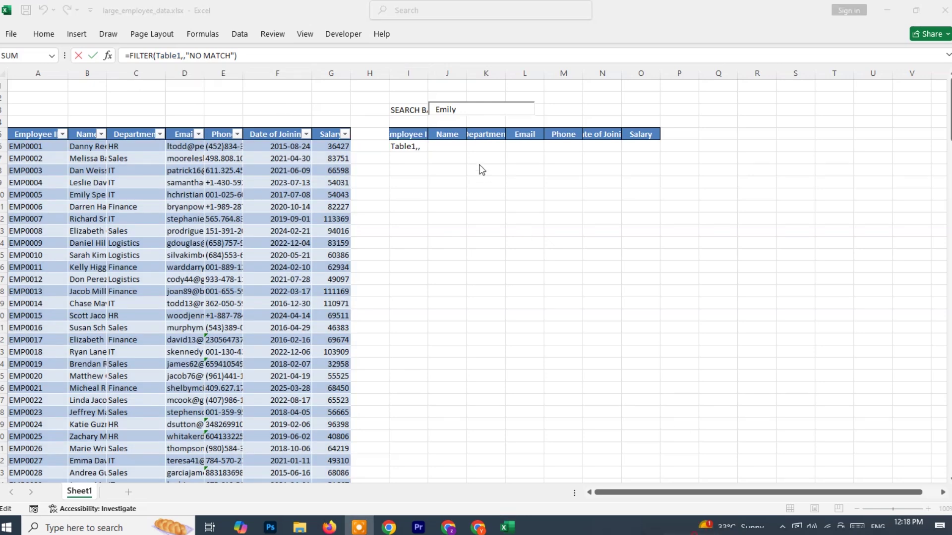
# Begin a partial-match include condition in the FILTER formula with ISNUMBER(SEARCH(J3.
pyautogui.write('isnumber(')
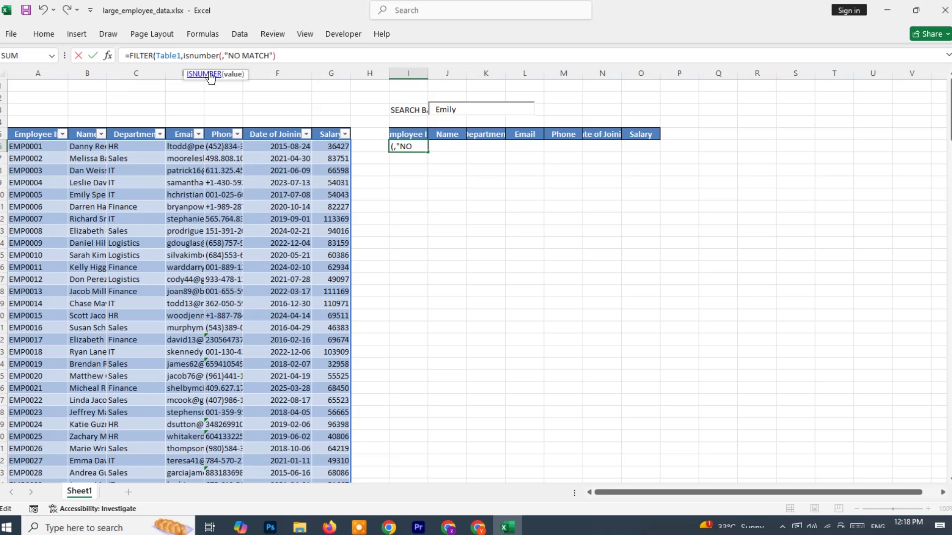
pyautogui.click(213, 75)
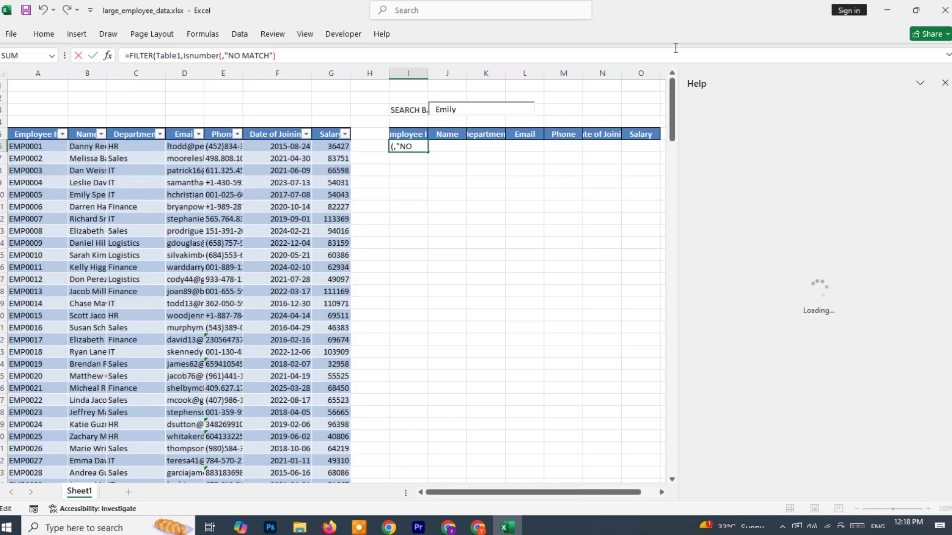
pyautogui.click(945, 84)
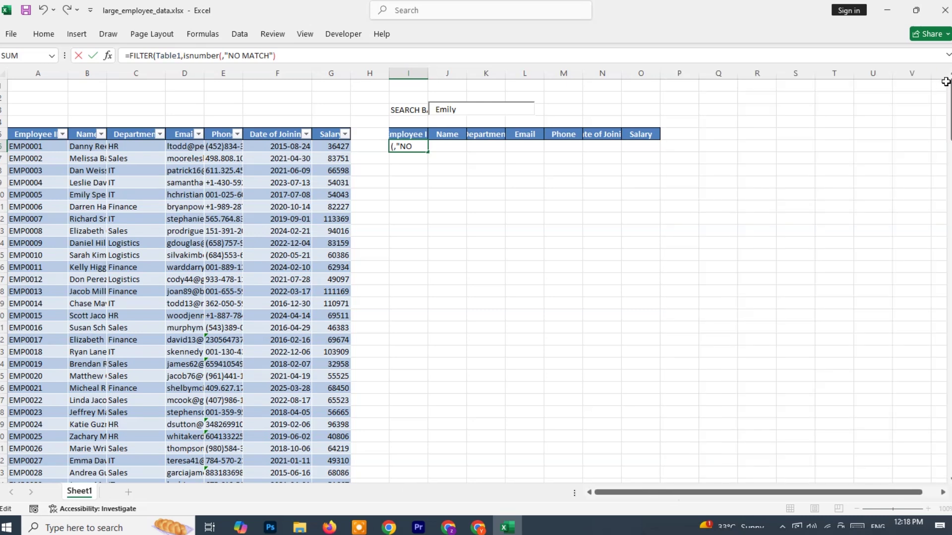
pyautogui.click(224, 55)
pyautogui.write('SEARCH')
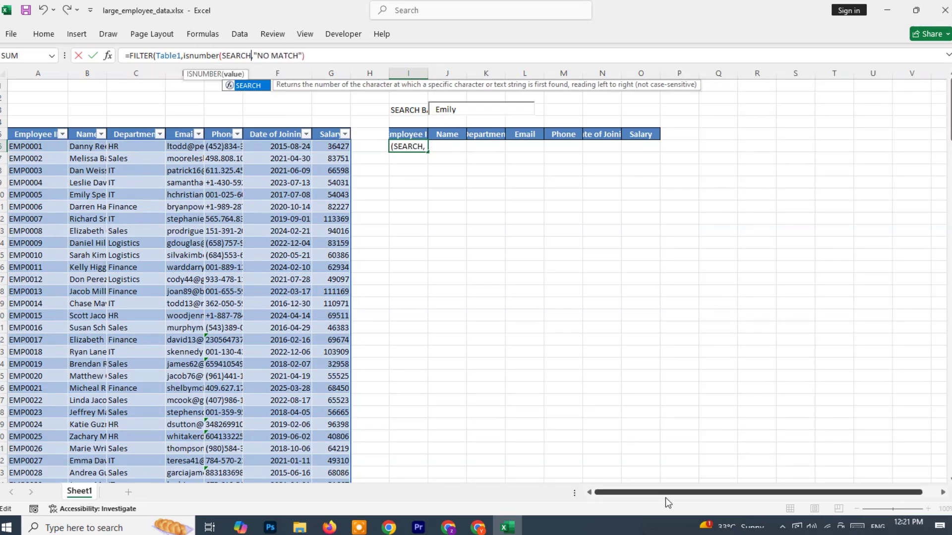
pyautogui.write('(')
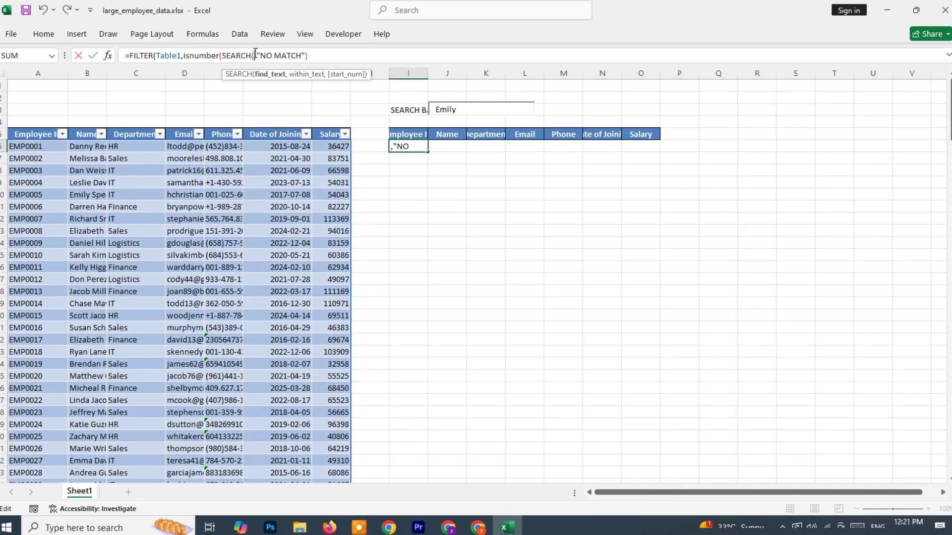
pyautogui.write('J3')
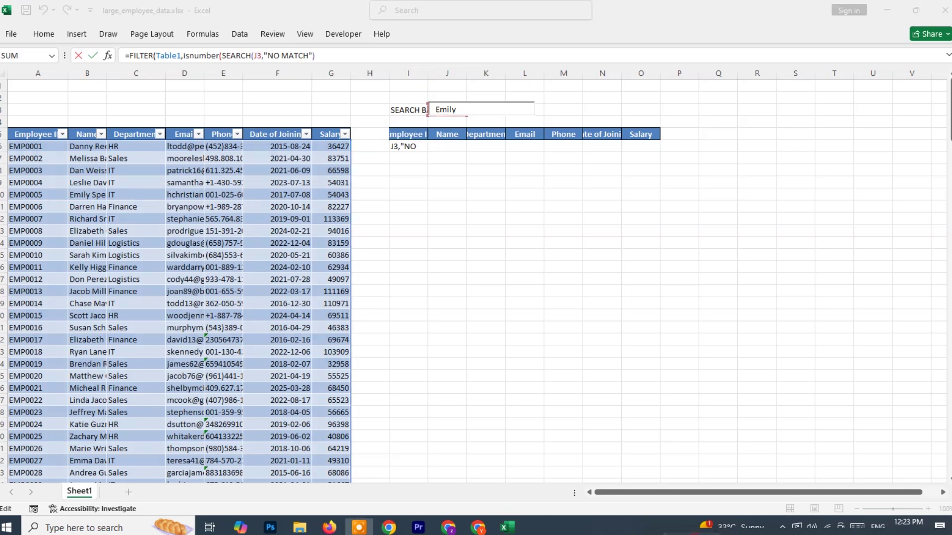
# Add the Table1[Name] column as SEARCH's within_text, close both nested functions and enter the formula.
pyautogui.click(268, 60)
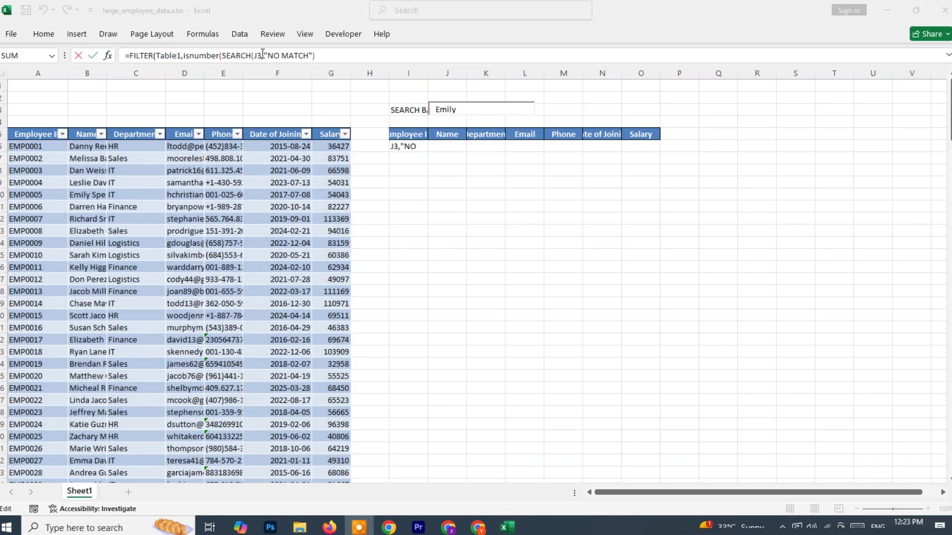
pyautogui.click(262, 55)
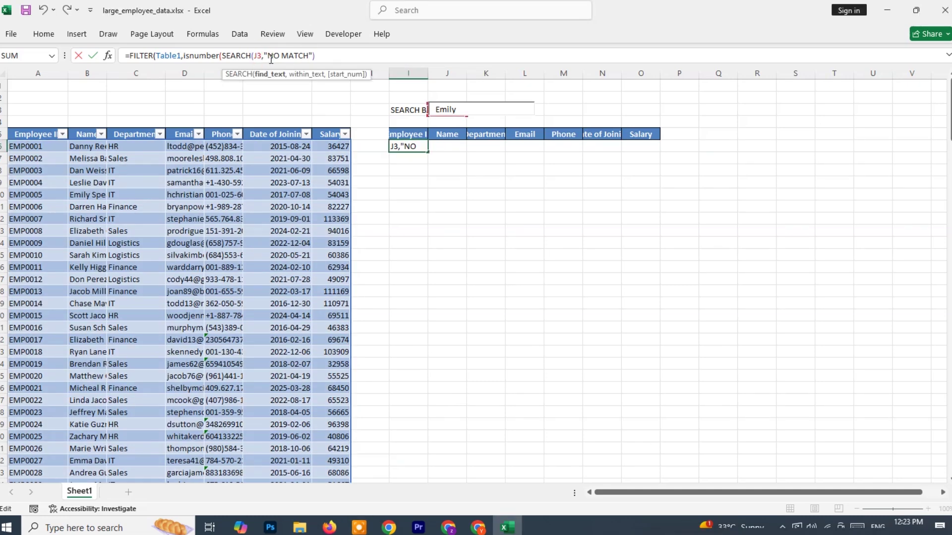
pyautogui.write(',')
pyautogui.click(84, 147)
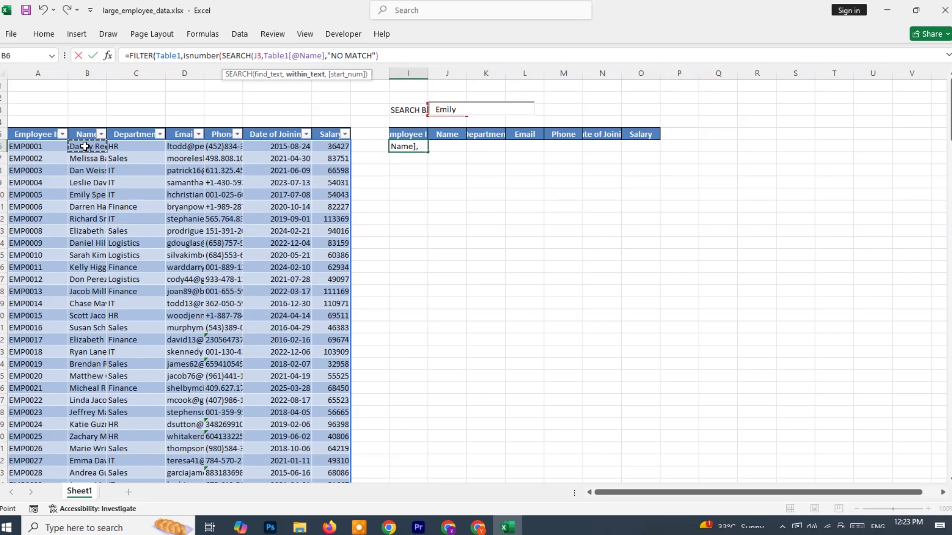
pyautogui.hotkey('ctrl', 'shift', 'Down')
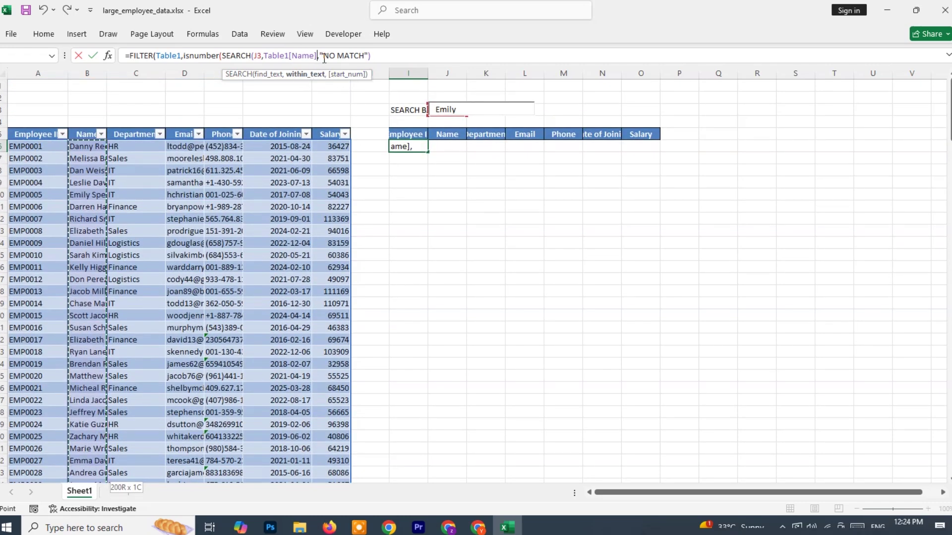
pyautogui.write(')')
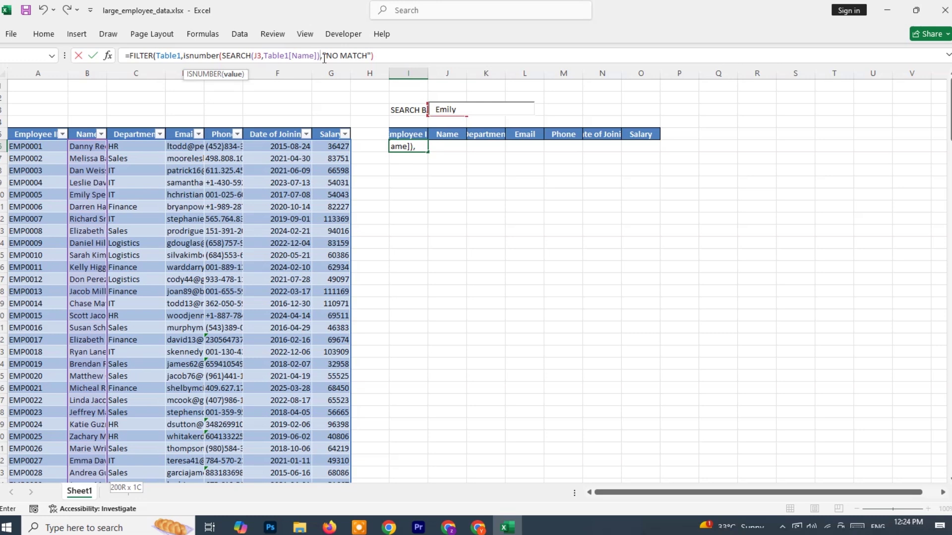
pyautogui.write(')')
pyautogui.press('Return')
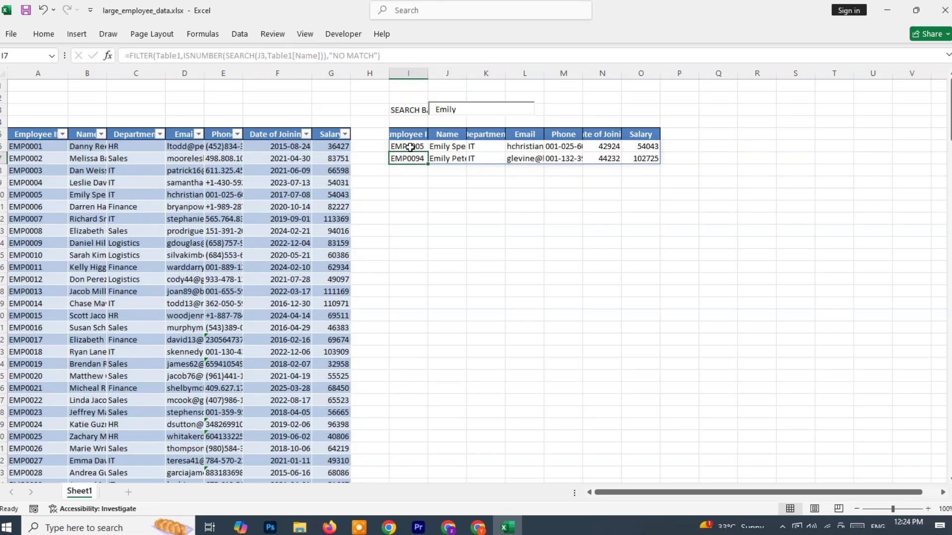
# Test partial name matching by replacing the search box text with E, then extending it to EMI.
pyautogui.doubleClick(463, 110)
pyautogui.moveTo(457, 109); pyautogui.dragTo(425, 112)
pyautogui.press('BackSpace')
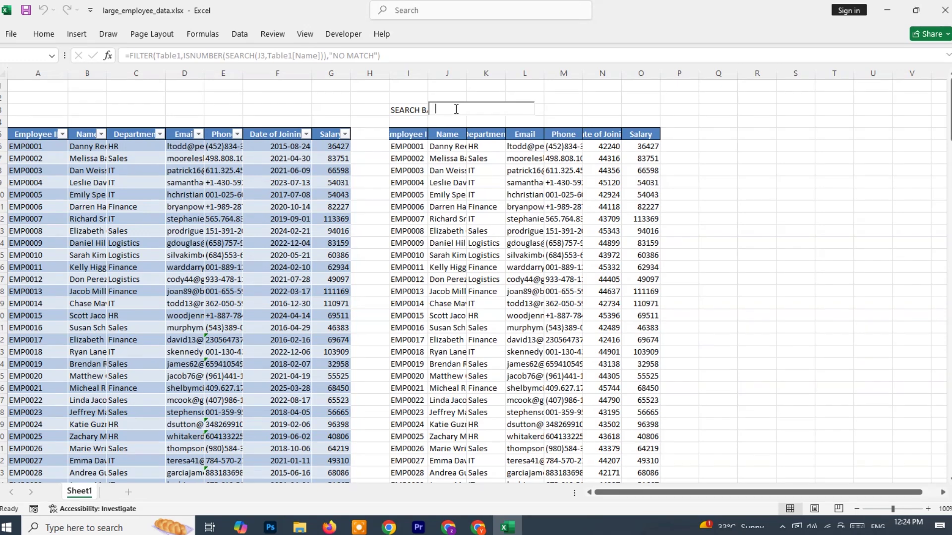
pyautogui.write('E')
pyautogui.click(438, 195)
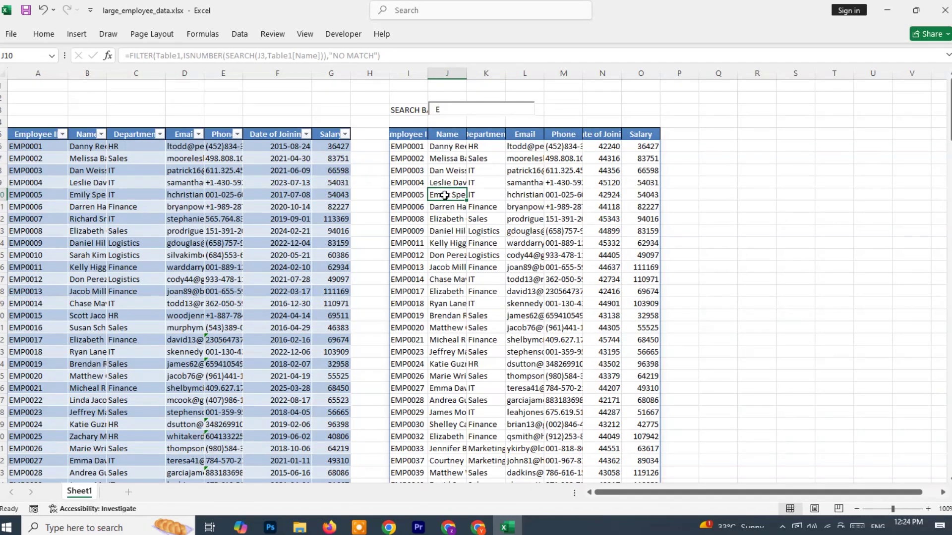
pyautogui.doubleClick(451, 111)
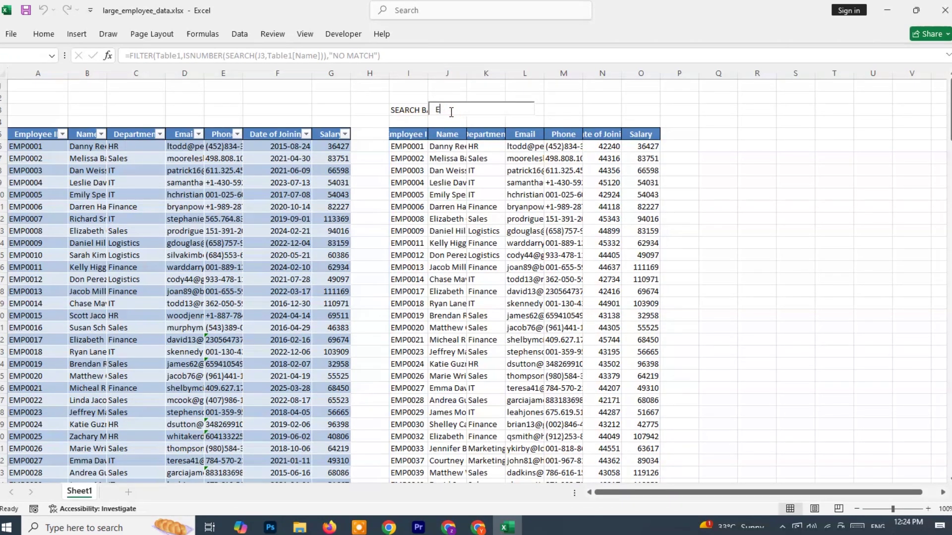
pyautogui.write('MI')
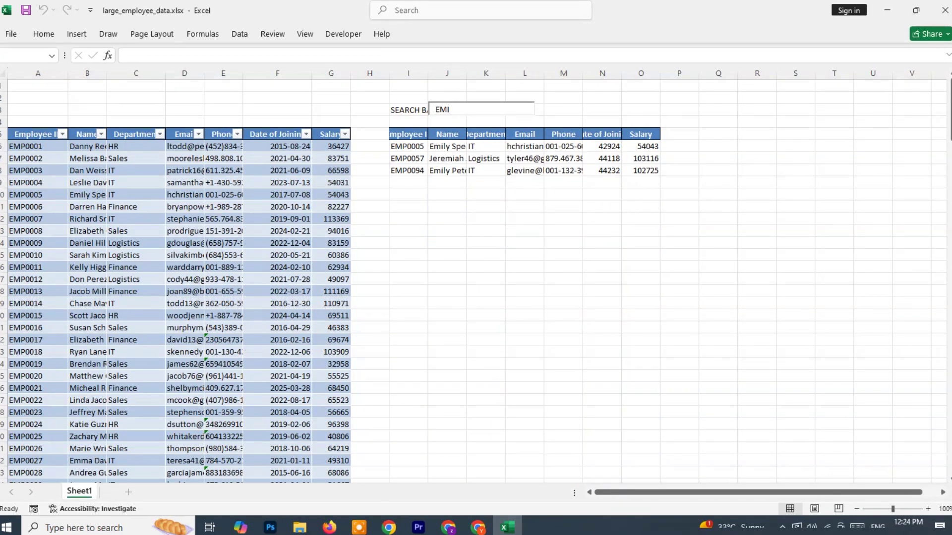
# Replace the search text with D, then clear it and search for an employee ID instead.
pyautogui.press('BackSpace')
pyautogui.press('BackSpace')
pyautogui.press('BackSpace')
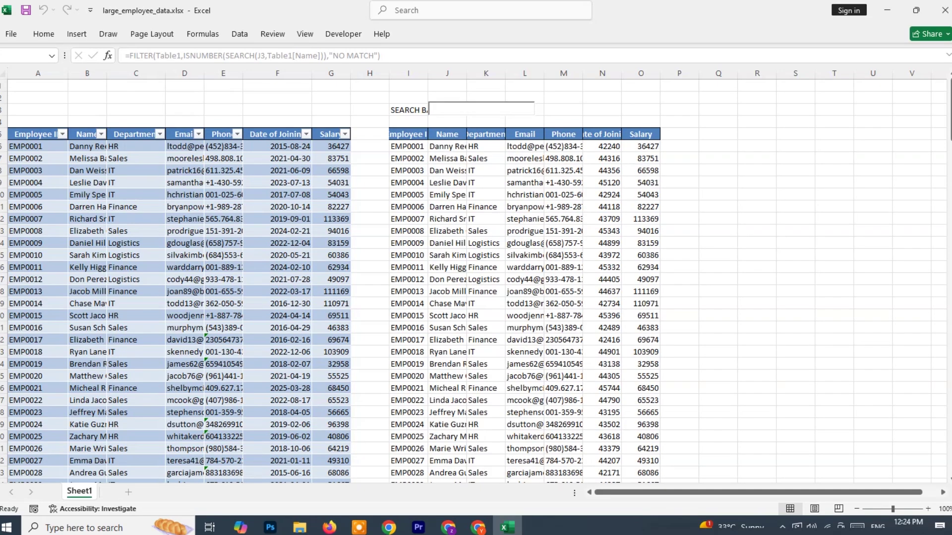
pyautogui.write('D')
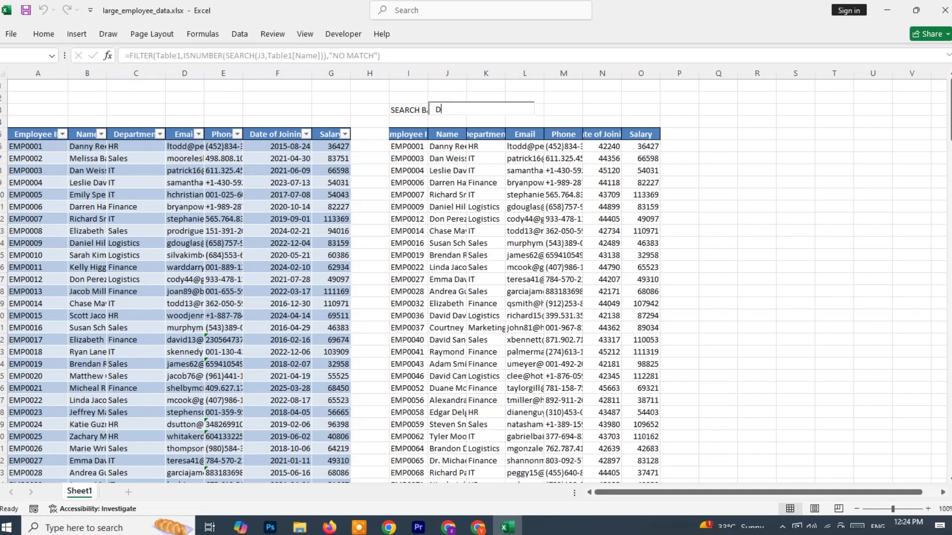
pyautogui.press('BackSpace')
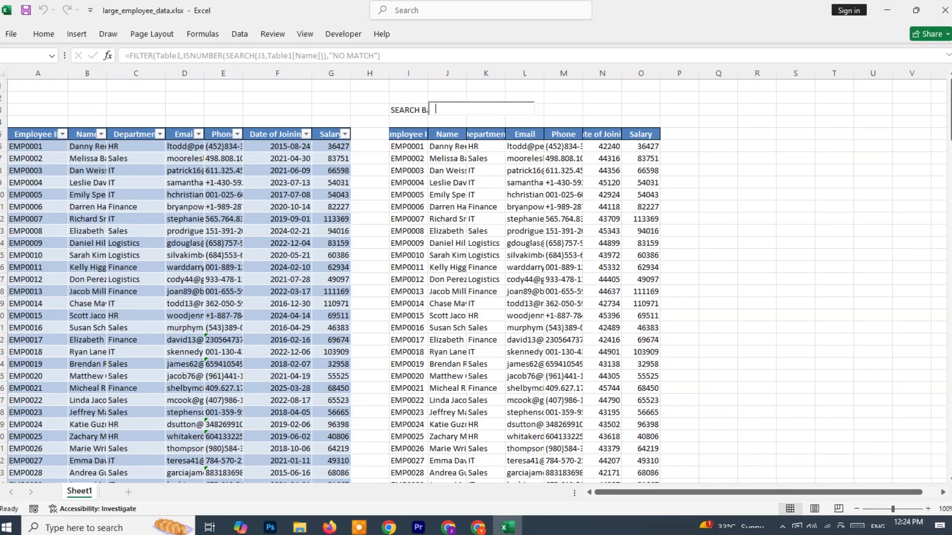
pyautogui.write('EMP0001')
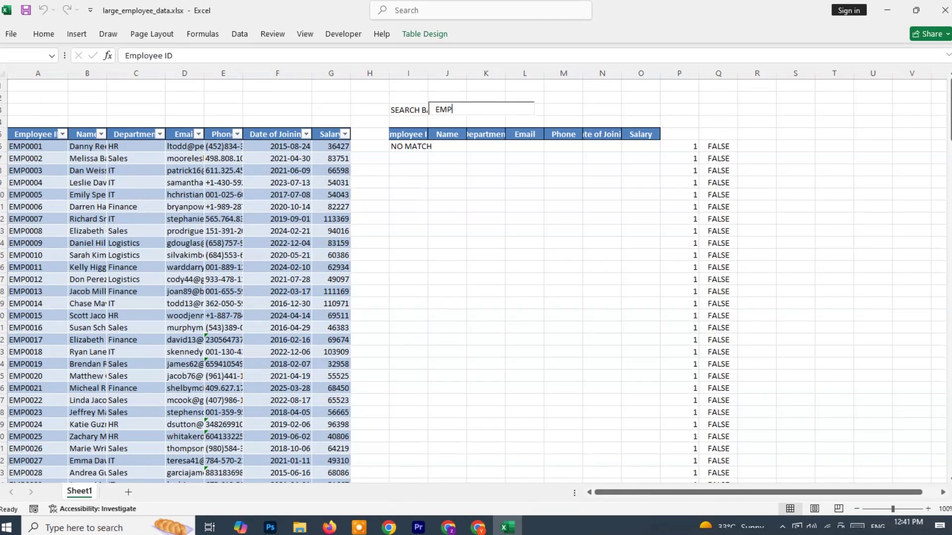
# In I6's FILTER formula, duplicate the ISNUMBER(SEARCH(J3,Table1[Name])) condition after a plus sign, before the "NO MATCH" argument.
pyautogui.click(408, 146)
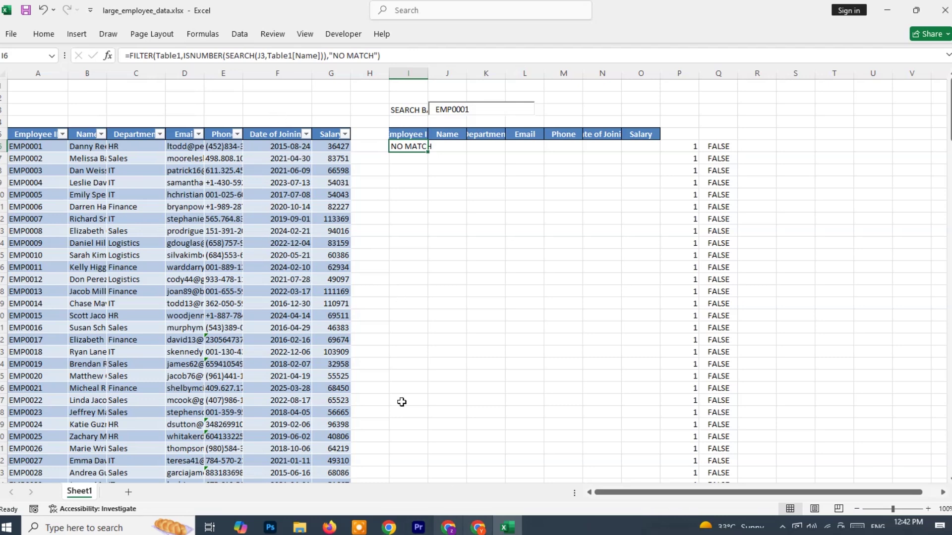
pyautogui.doubleClick(247, 56)
pyautogui.tripleClick(247, 55)
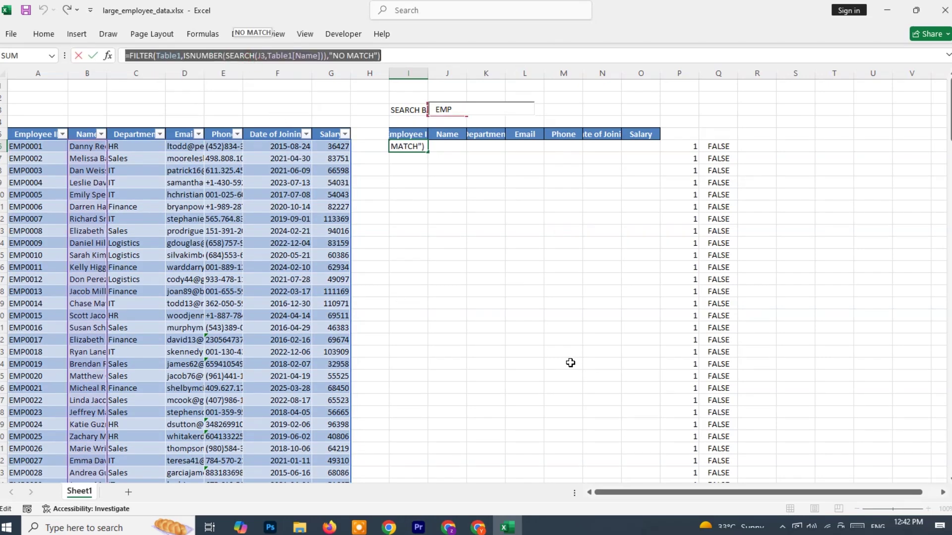
pyautogui.click(240, 57)
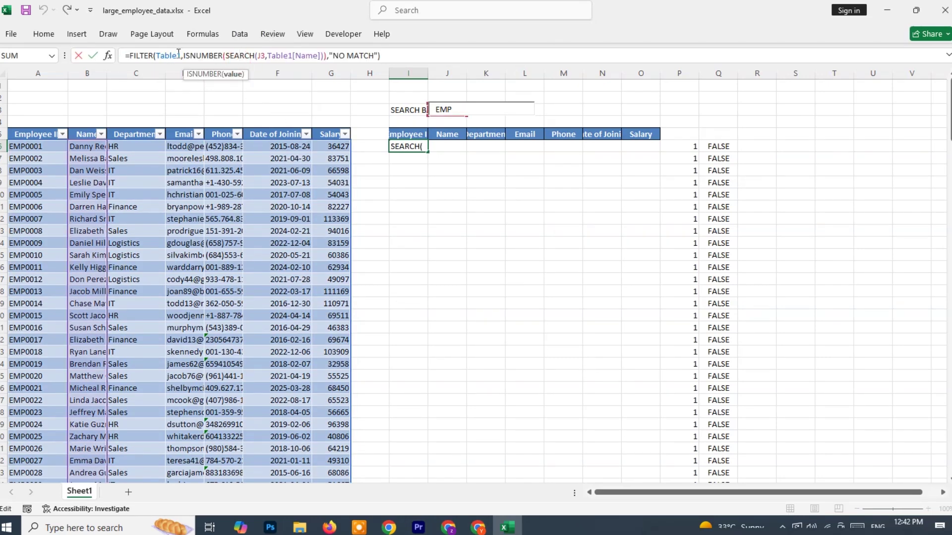
pyautogui.moveTo(183, 55); pyautogui.dragTo(325, 58)
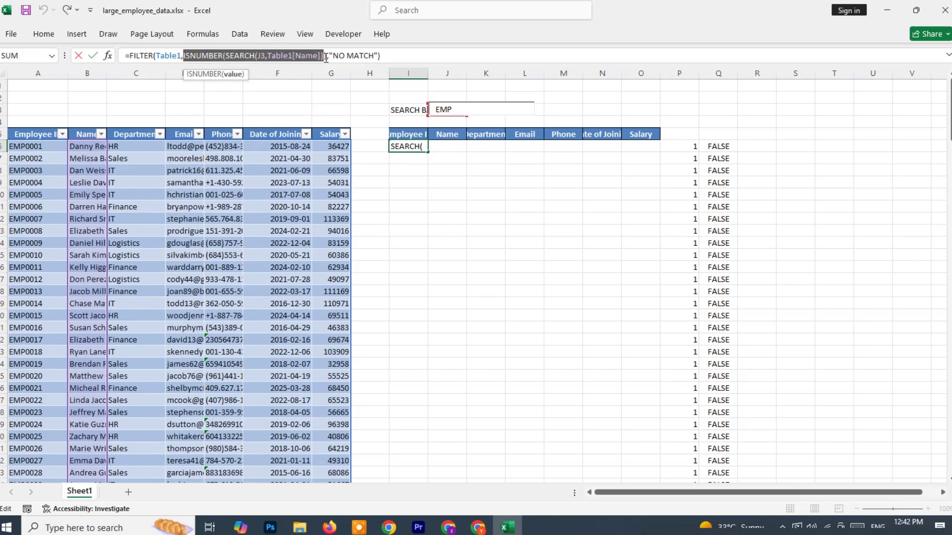
pyautogui.moveTo(328, 58); pyautogui.dragTo(327, 59)
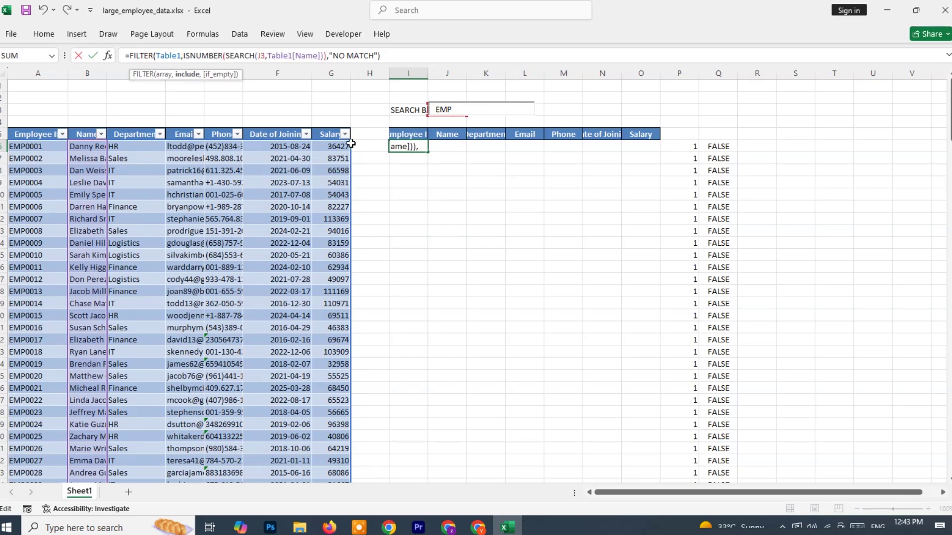
pyautogui.write('+')
pyautogui.hotkey('ctrl', 'v')
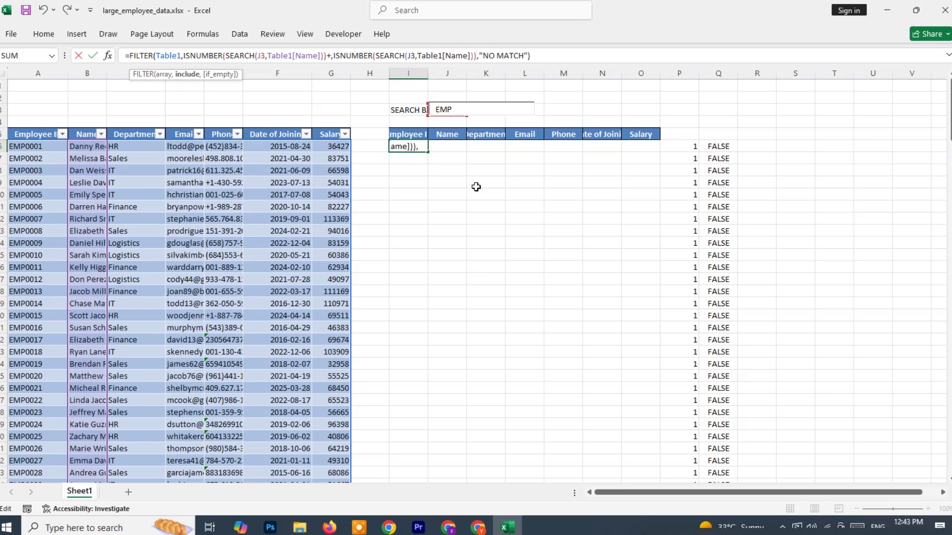
# Change the column in the second SEARCH condition to Table1[Employee ID].
pyautogui.click(469, 56)
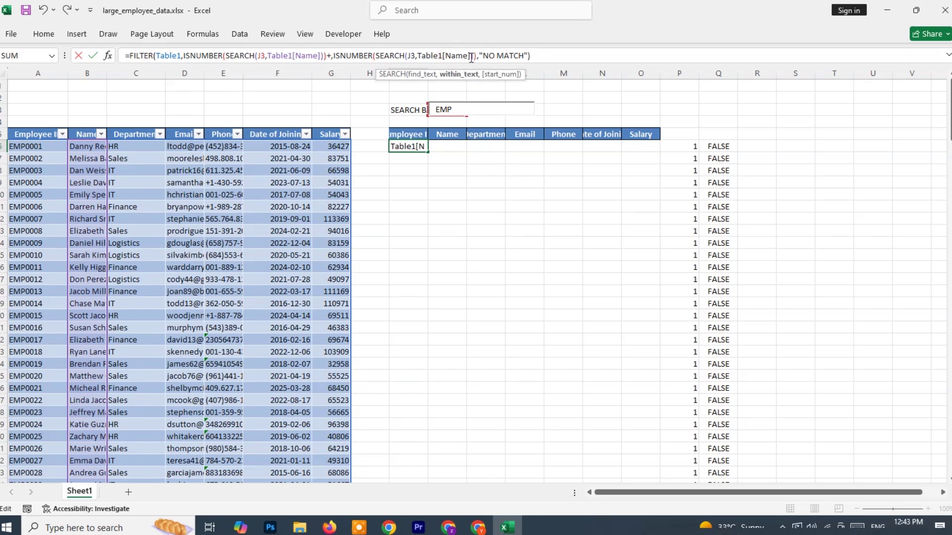
pyautogui.press('BackSpace')
pyautogui.press('BackSpace')
pyautogui.press('BackSpace')
pyautogui.press('BackSpace')
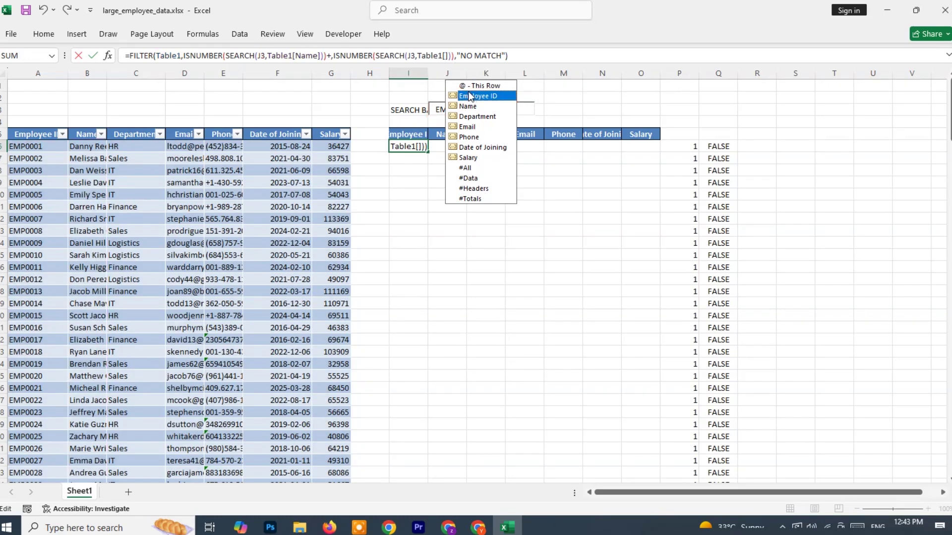
pyautogui.doubleClick(470, 97)
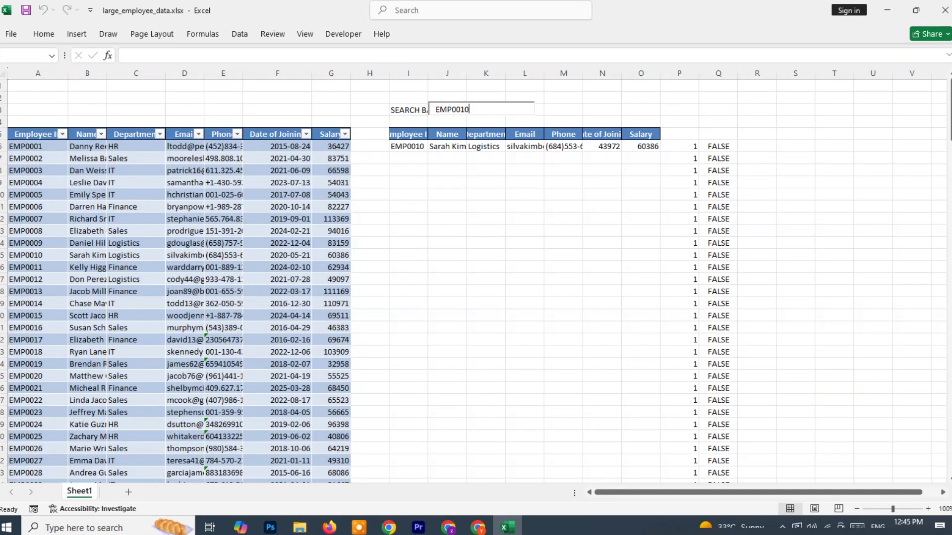
# Clear the employee ID from the search box and test a department search with SALES.
pyautogui.press('BackSpace')
pyautogui.press('BackSpace')
pyautogui.press('BackSpace')
pyautogui.press('BackSpace')
pyautogui.press('BackSpace')
pyautogui.press('BackSpace')
pyautogui.press('BackSpace')
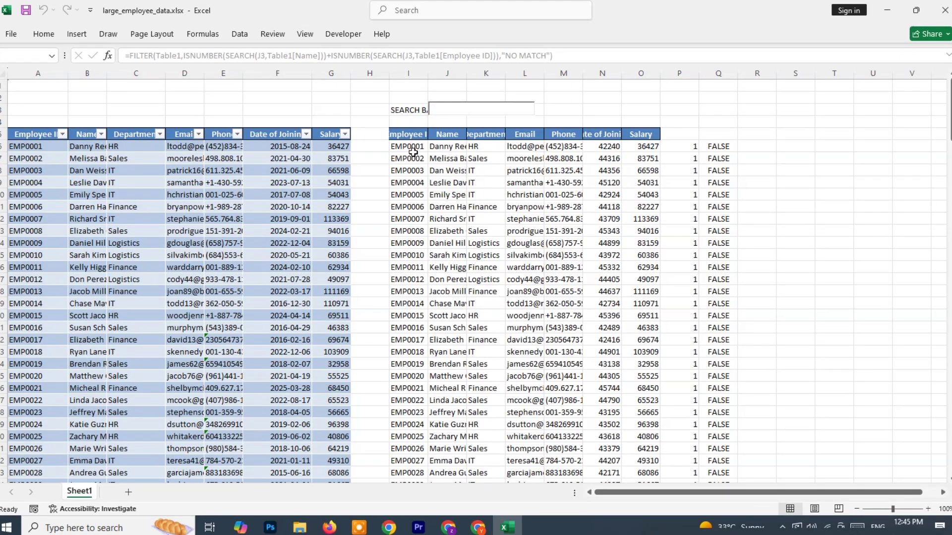
pyautogui.click(436, 109)
pyautogui.write('SALES')
# Duplicate the ISNUMBER(SEARCH(J3,Table1[Employee ID])) condition after another plus sign as a third condition in the FILTER formula.
pyautogui.click(496, 55)
pyautogui.moveTo(331, 55); pyautogui.dragTo(500, 57)
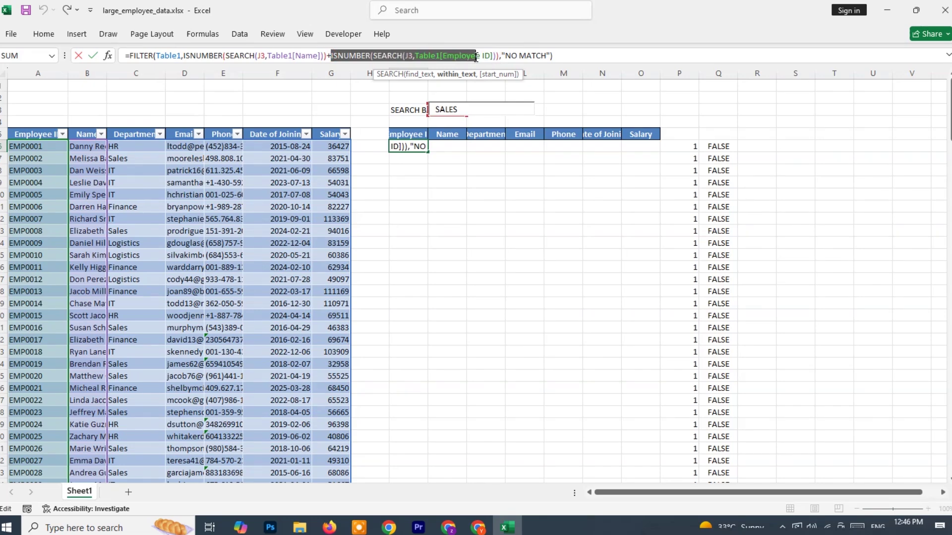
pyautogui.click(502, 56)
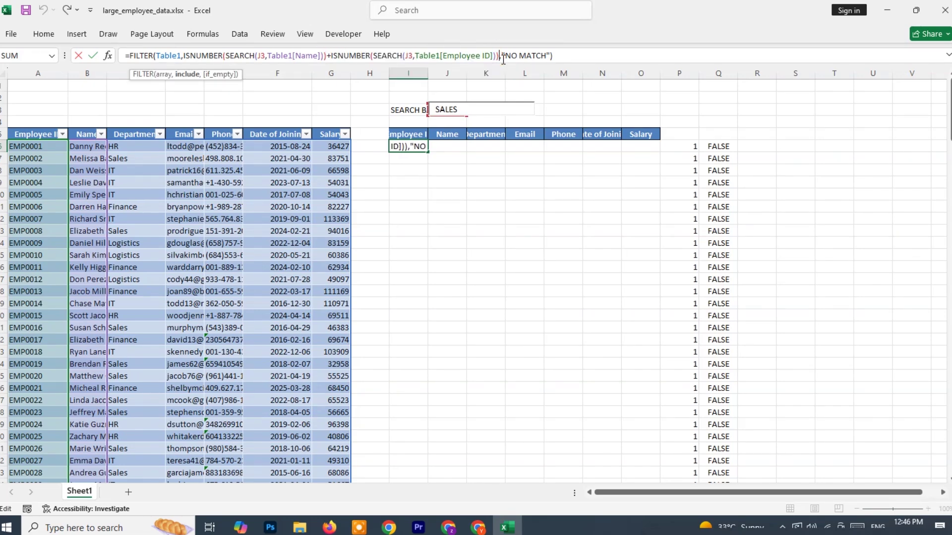
pyautogui.write('+')
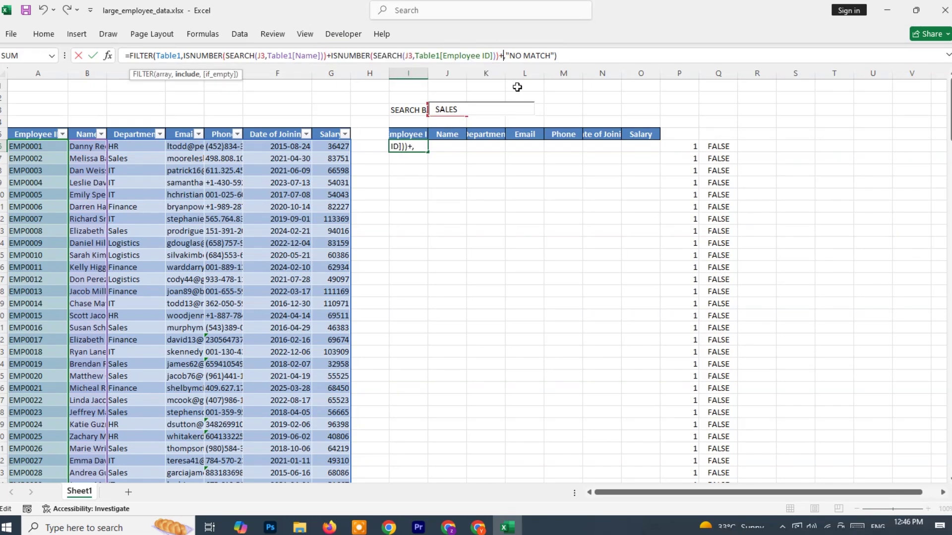
pyautogui.hotkey('ctrl', 'v')
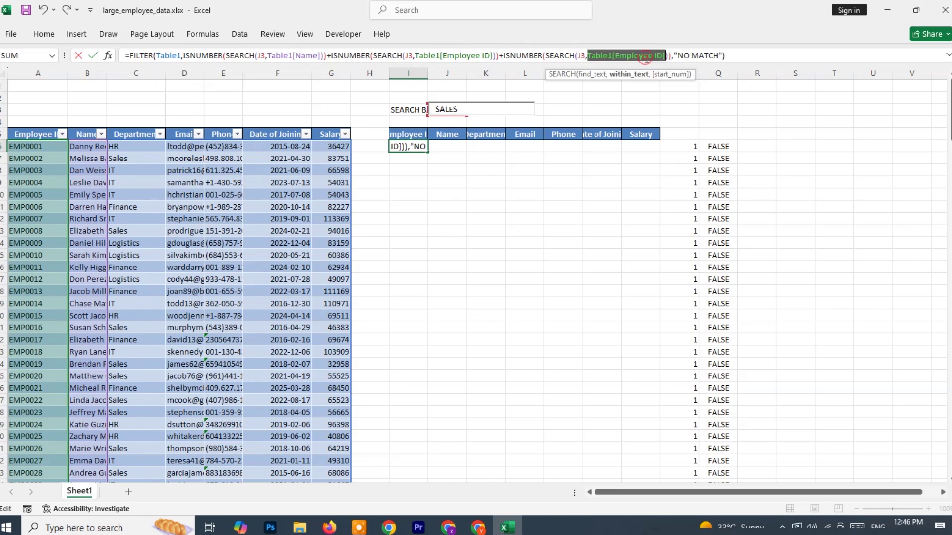
# Change the column in the third SEARCH condition to Table1[Department] and enter the formula.
pyautogui.moveTo(614, 55); pyautogui.dragTo(664, 55)
pyautogui.press('BackSpace')
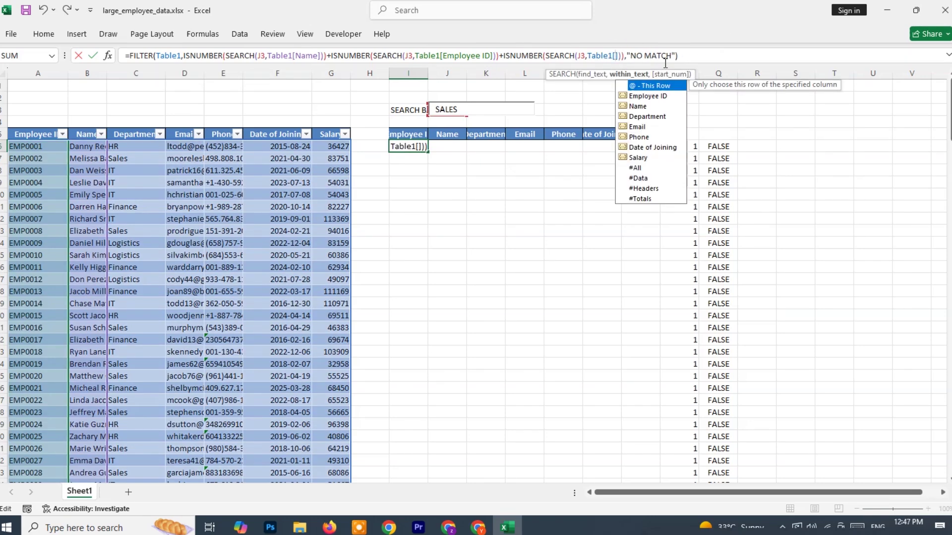
pyautogui.click(640, 97)
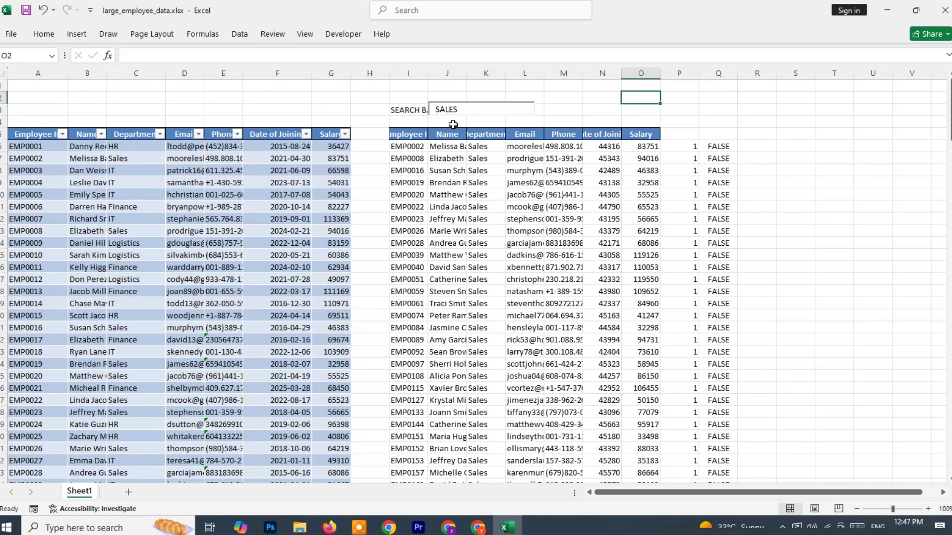
# Test the department filter by replacing the search box text with hr.
pyautogui.doubleClick(469, 109)
pyautogui.press('BackSpace')
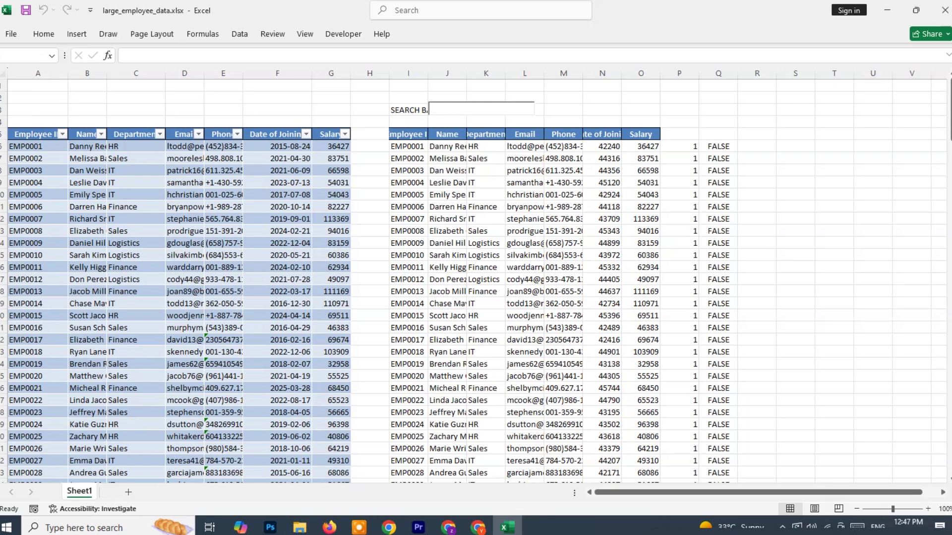
pyautogui.write('hr')
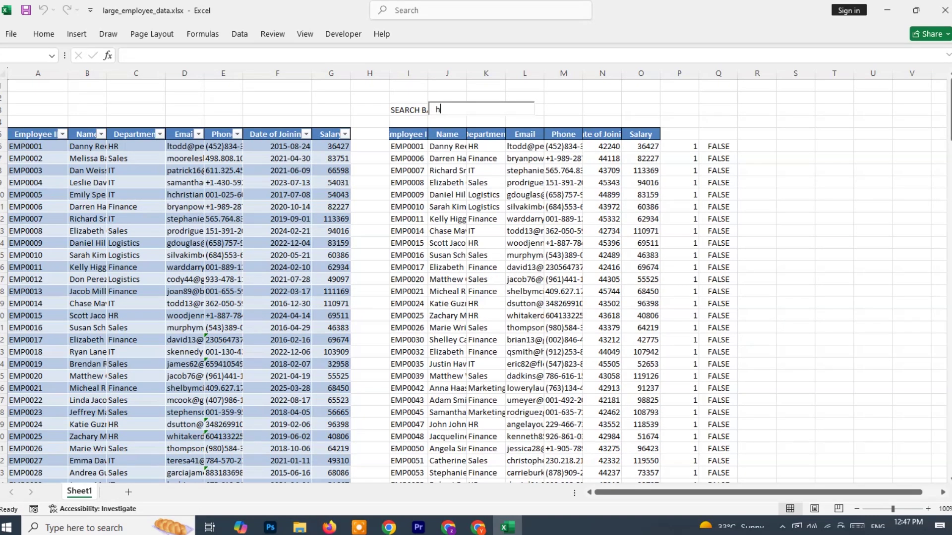
pyautogui.press('BackSpace')
pyautogui.press('BackSpace')
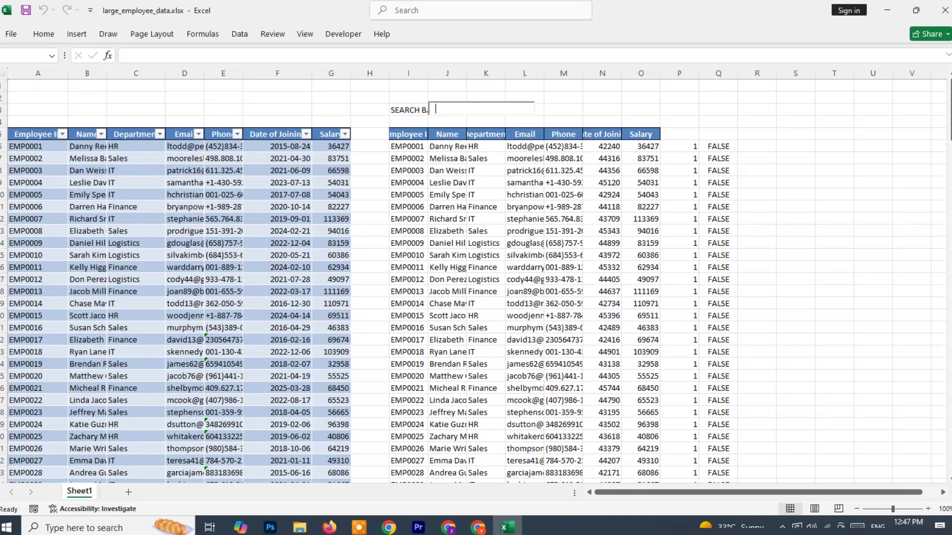
pyautogui.write('hr')
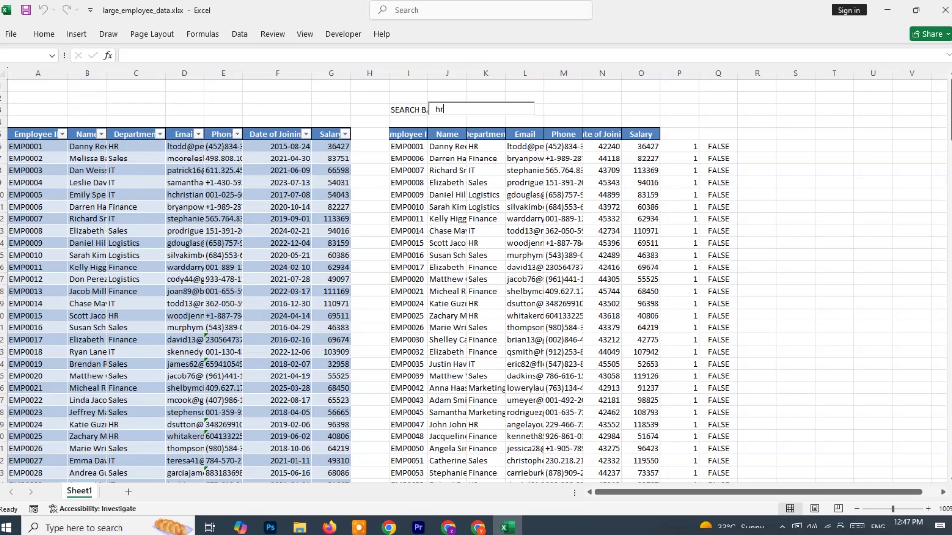
# Search for SALES in place of hr, then empty the search box.
pyautogui.press('BackSpace')
pyautogui.press('BackSpace')
pyautogui.write('SALES')
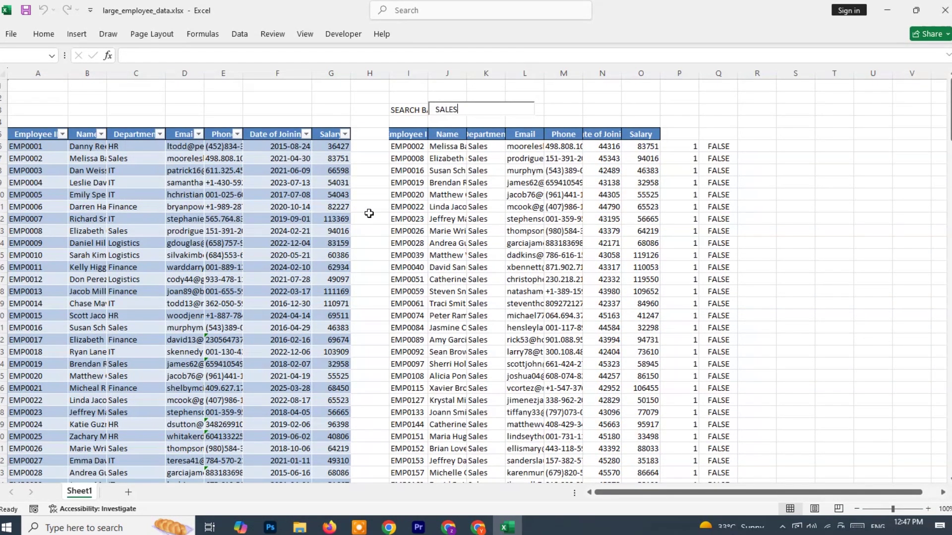
pyautogui.press('BackSpace')
pyautogui.press('BackSpace')
pyautogui.press('BackSpace')
pyautogui.press('BackSpace')
pyautogui.press('BackSpace')
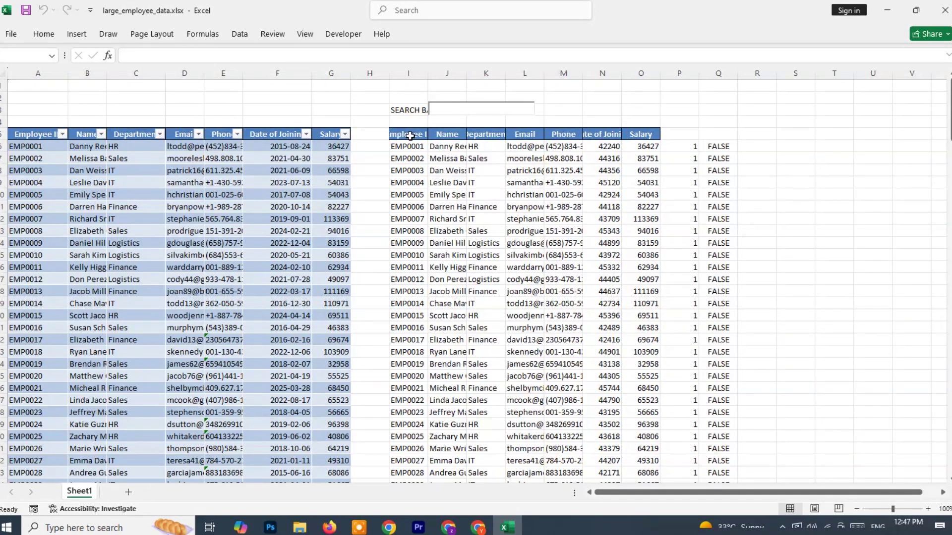
pyautogui.click(459, 109)
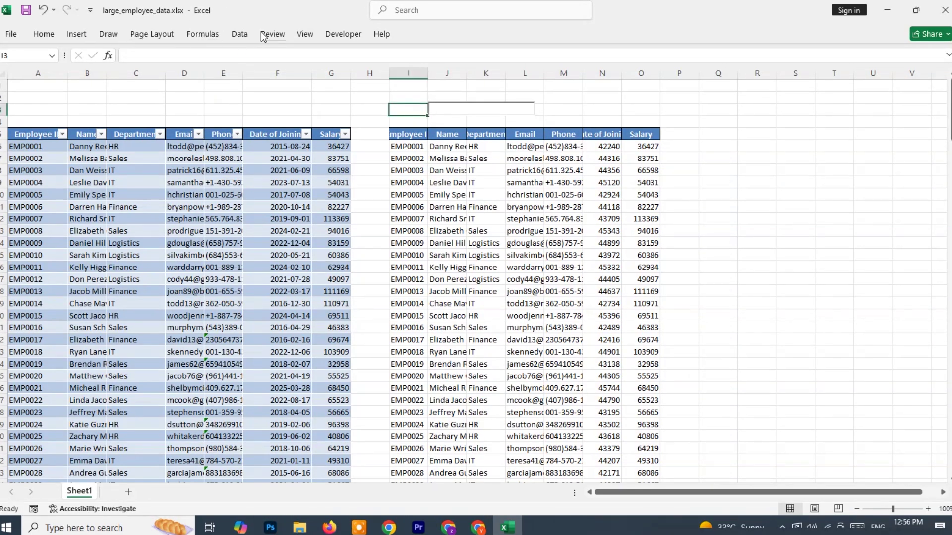
# Draw a rounded rectangle over the search box, spanning about columns I to L across rows 2 and 3.
pyautogui.click(78, 36)
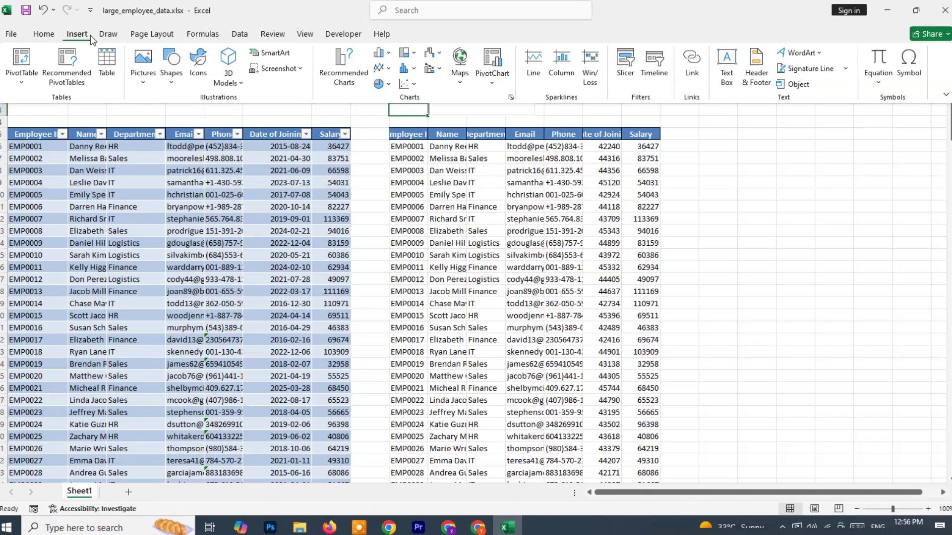
pyautogui.click(171, 75)
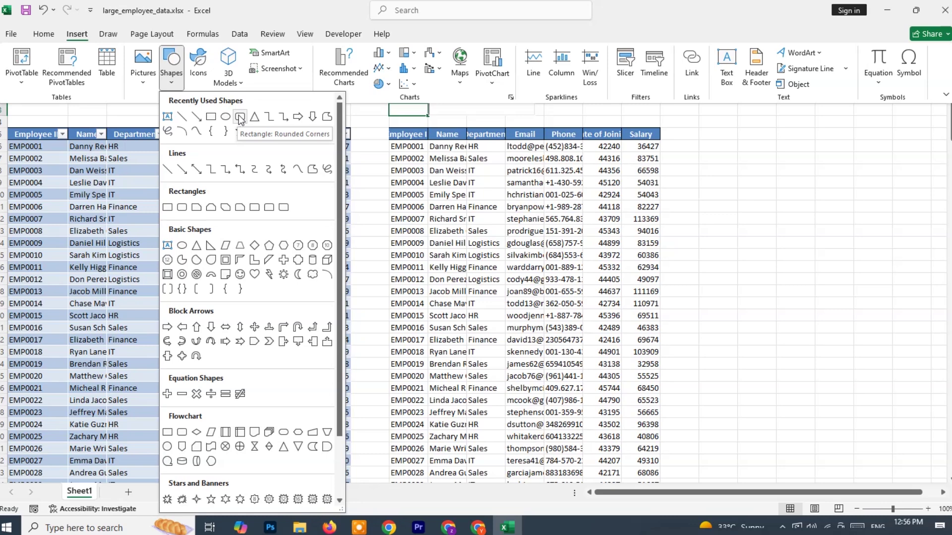
pyautogui.click(240, 117)
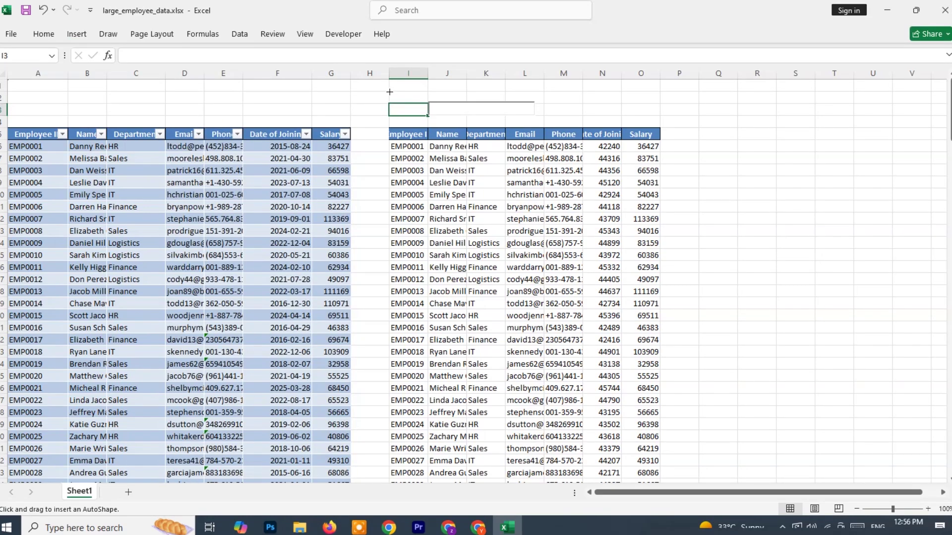
pyautogui.moveTo(389, 96); pyautogui.dragTo(547, 117)
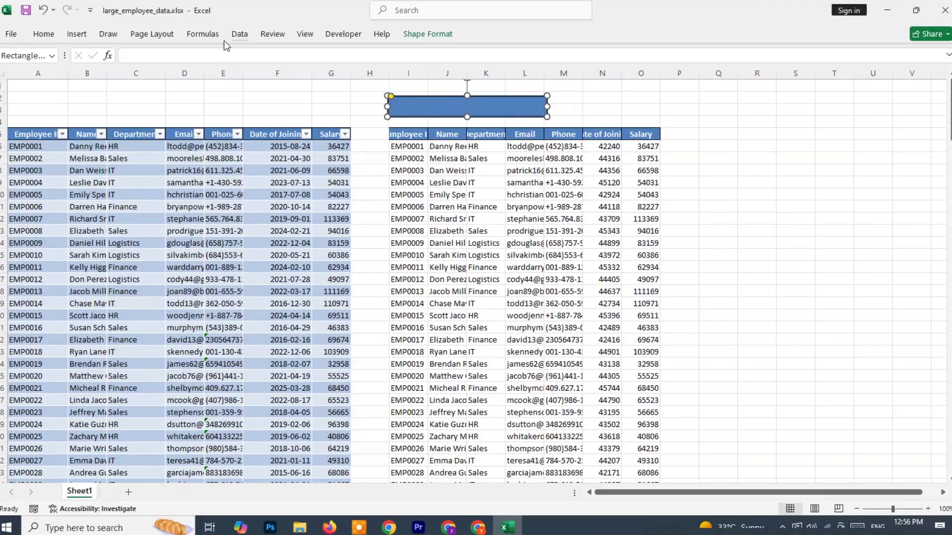
# Remove the fill of the rounded rectangle over the search box and set its outline to the standard dark blue.
pyautogui.click(947, 55)
pyautogui.click(948, 55)
pyautogui.click(948, 56)
pyautogui.click(948, 55)
pyautogui.click(78, 34)
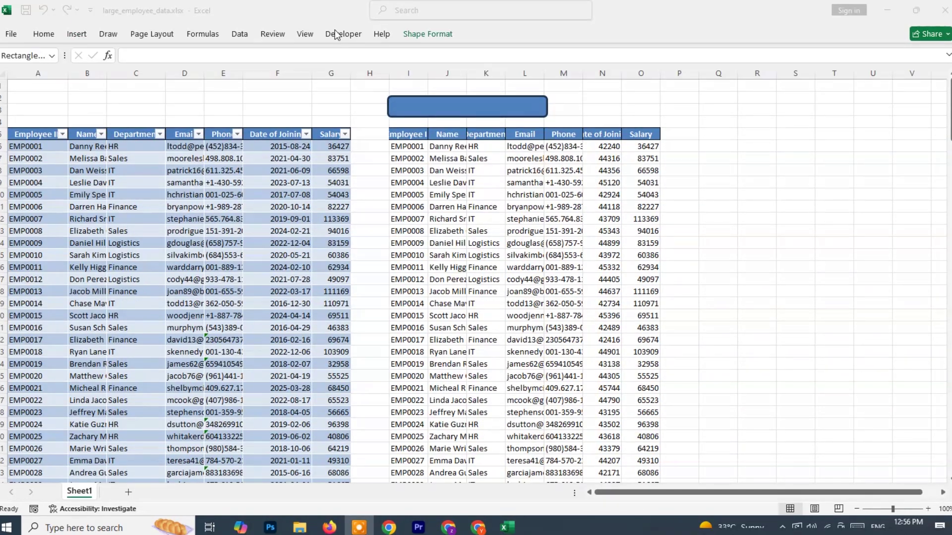
pyautogui.doubleClick(420, 36)
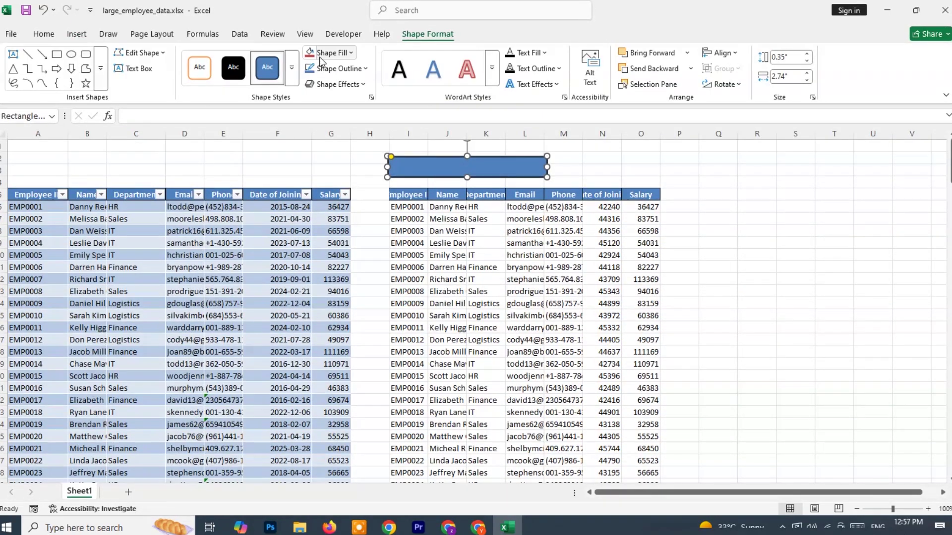
pyautogui.click(349, 54)
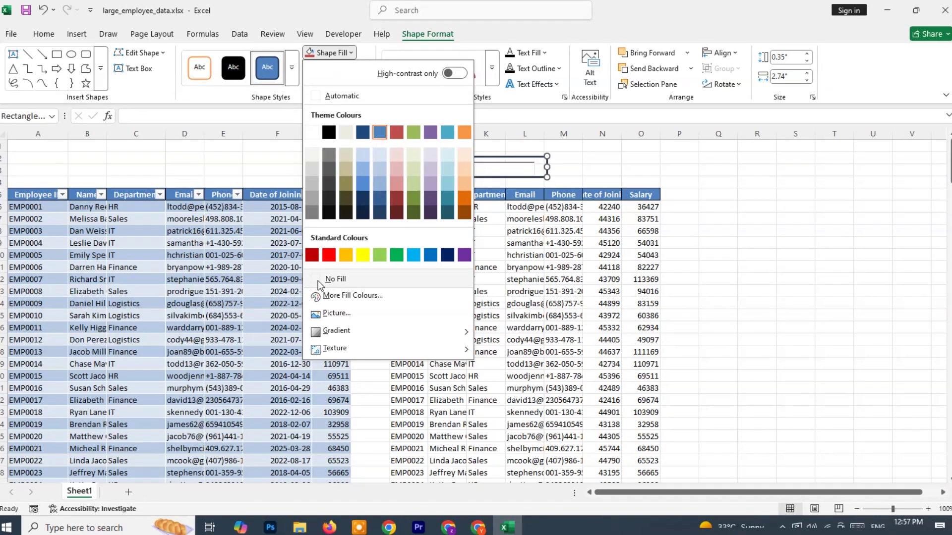
pyautogui.click(329, 281)
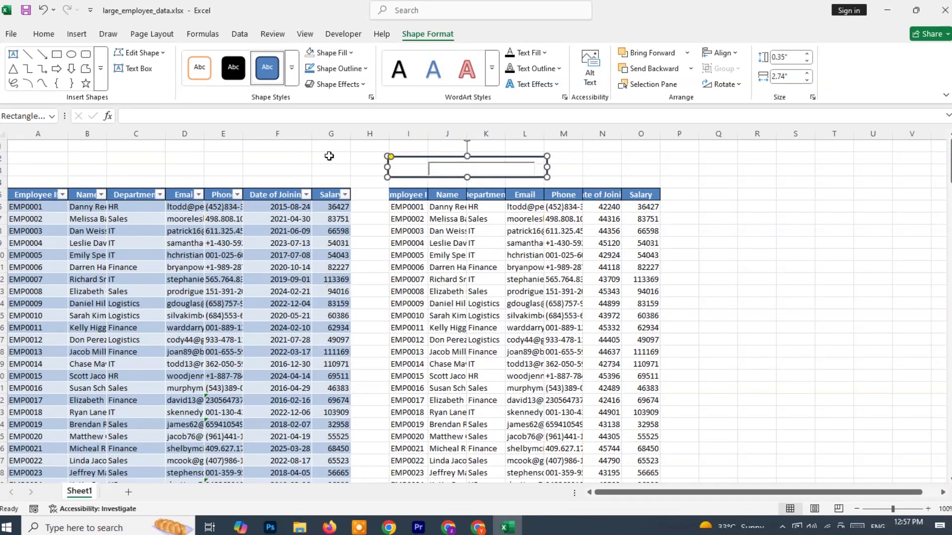
pyautogui.click(363, 70)
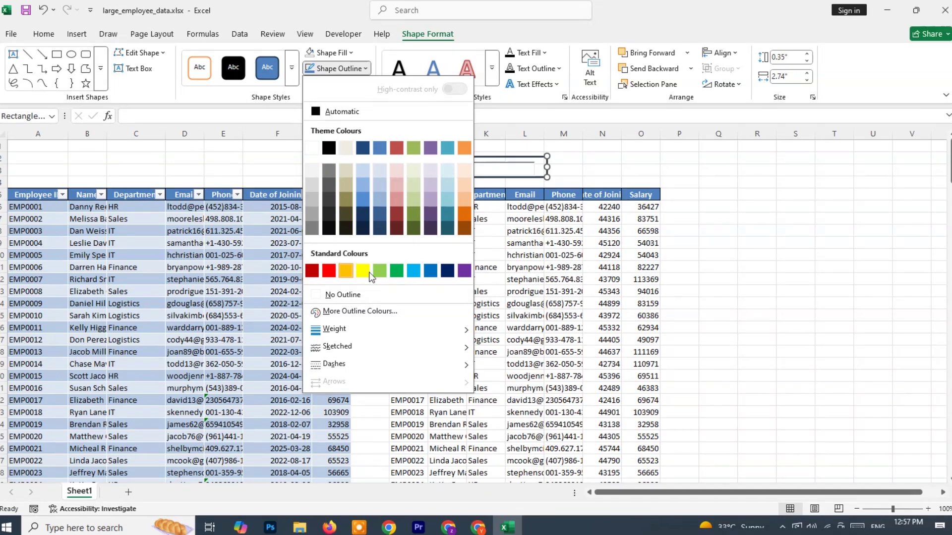
pyautogui.click(446, 271)
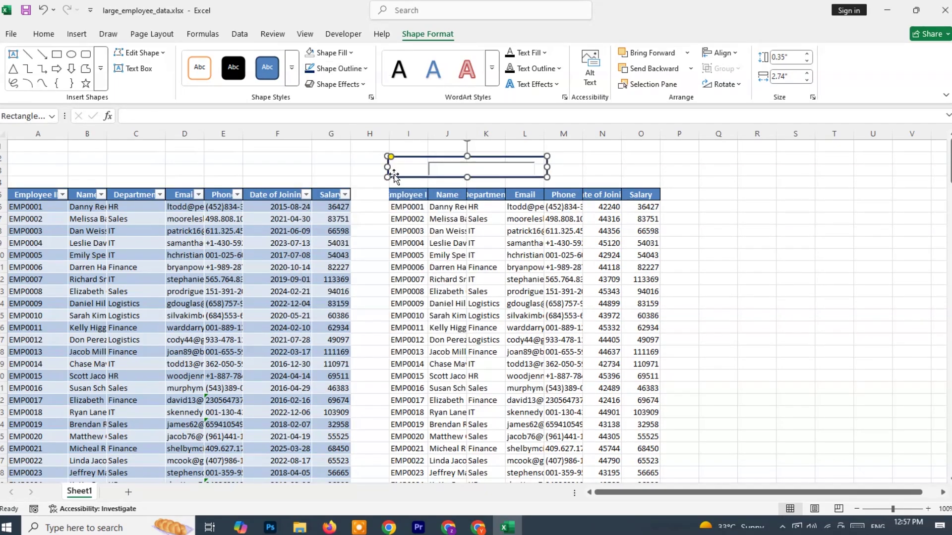
pyautogui.click(700, 533)
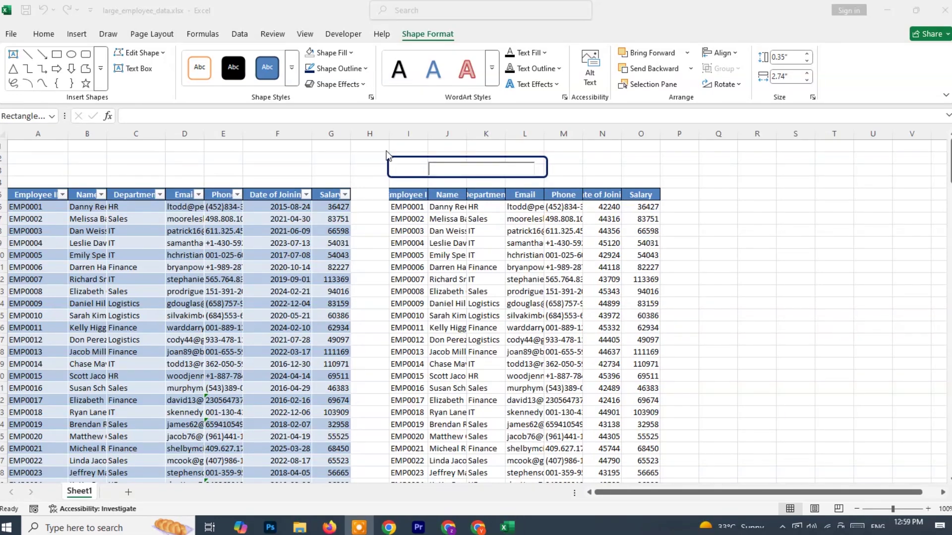
# Draw a rectangle with two rounded corners, about 0.4 by 0.34 inches, at the search frame's left end with its rounded side facing left.
pyautogui.click(79, 35)
pyautogui.click(79, 36)
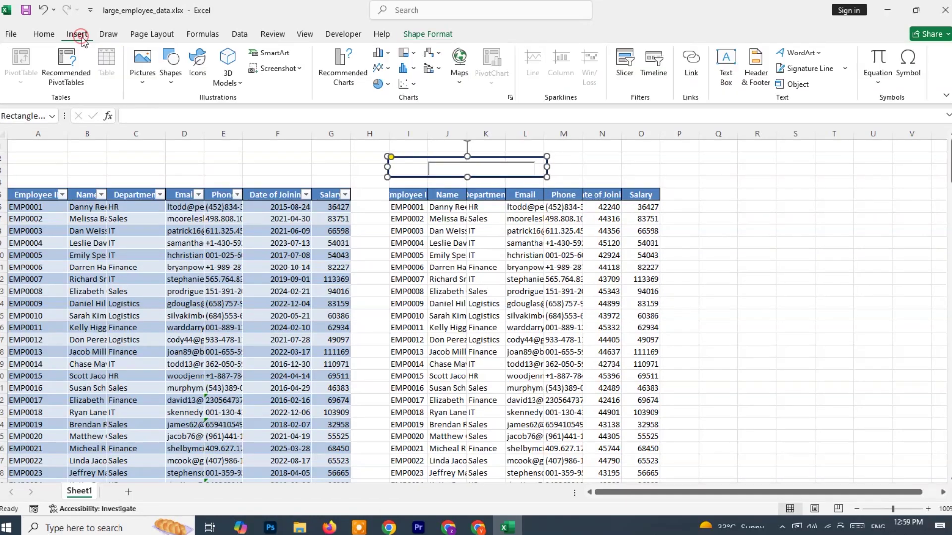
pyautogui.click(172, 84)
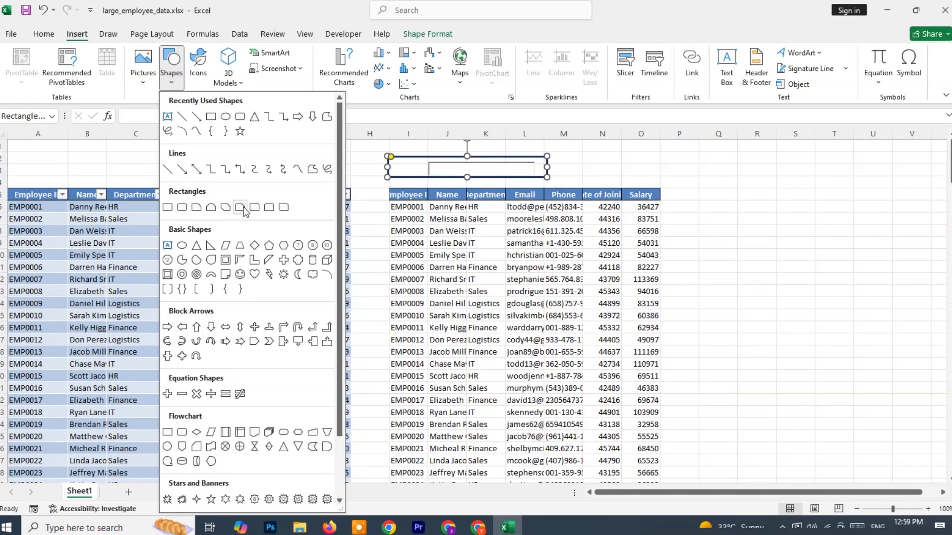
pyautogui.click(270, 208)
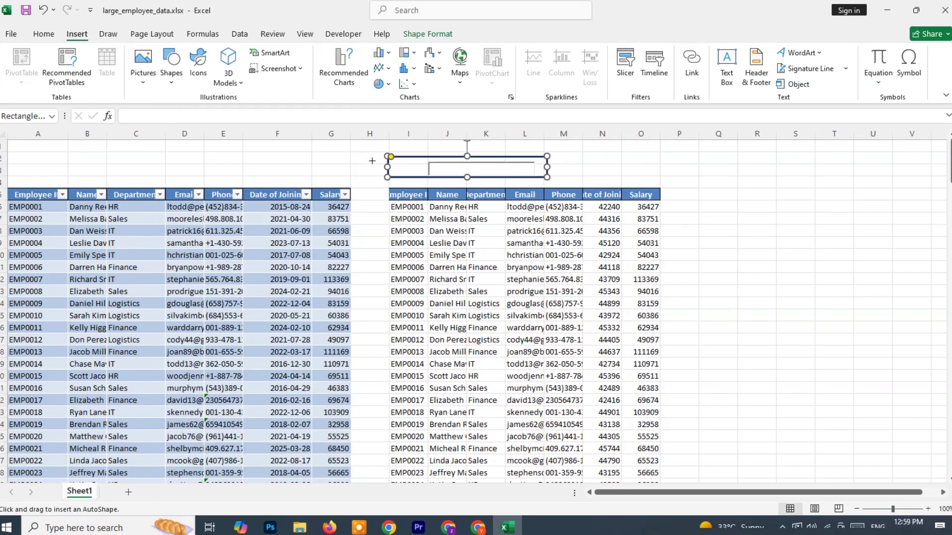
pyautogui.moveTo(397, 158)
pyautogui.mouseDown()
pyautogui.moveTo(422, 179)
pyautogui.moveTo(400, 168)
pyautogui.mouseUp()
pyautogui.click(377, 143)
pyautogui.click(400, 168)
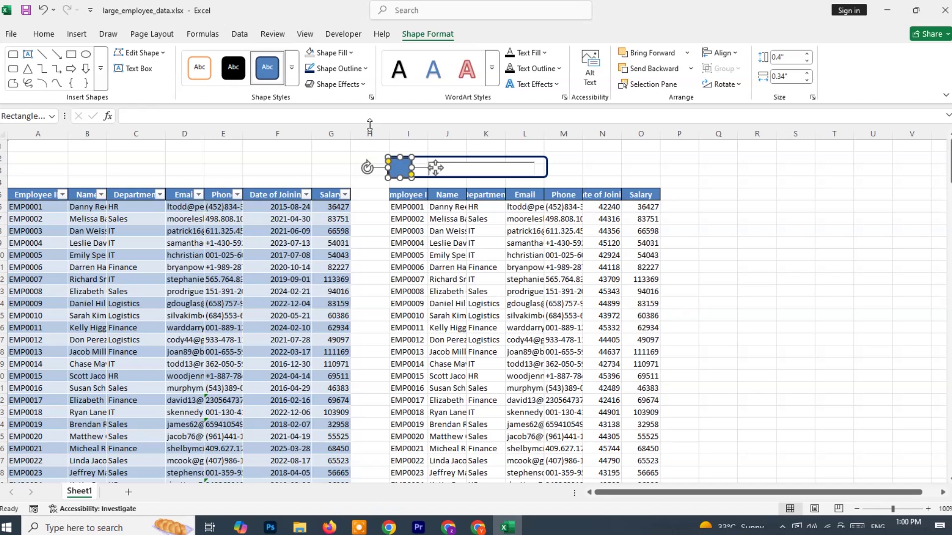
# Fill the small end block with the dark blue theme colour and remove its outline.
pyautogui.click(323, 54)
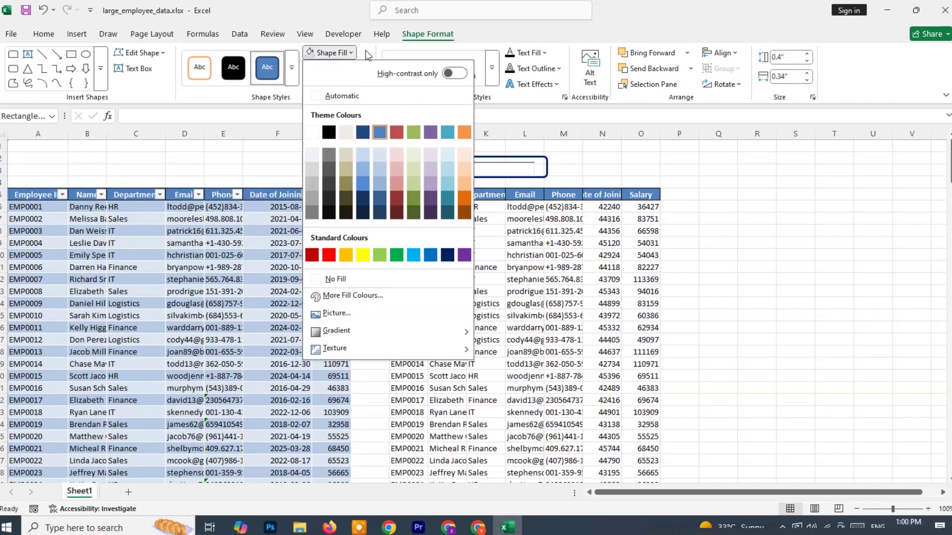
pyautogui.click(363, 132)
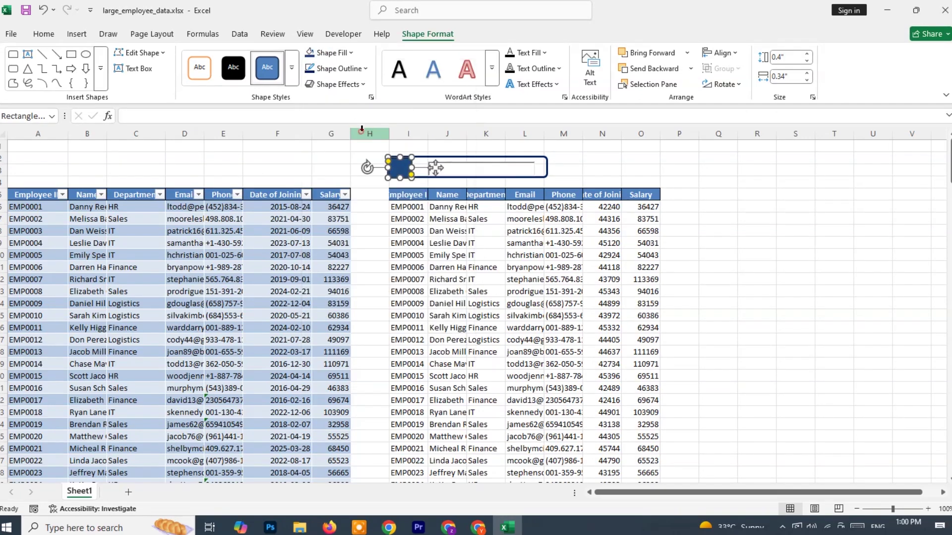
pyautogui.click(335, 73)
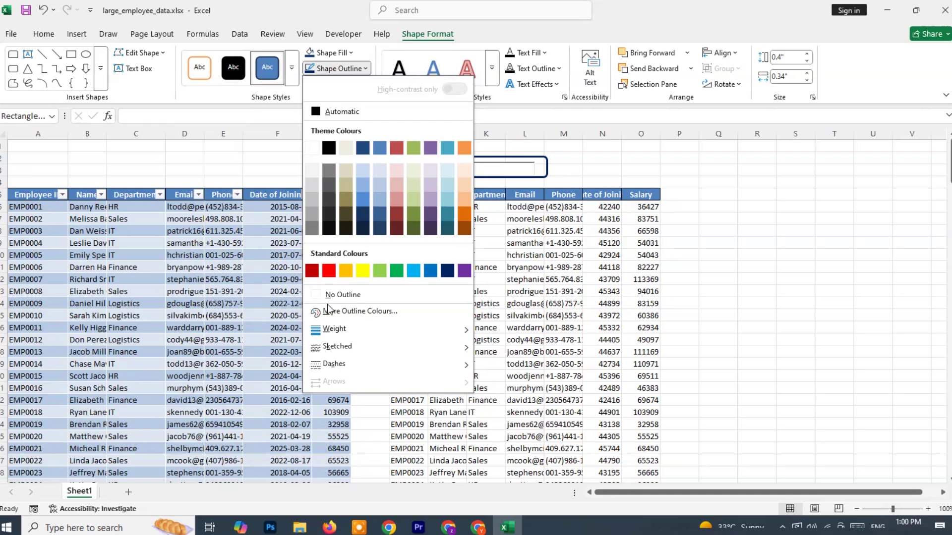
pyautogui.click(315, 296)
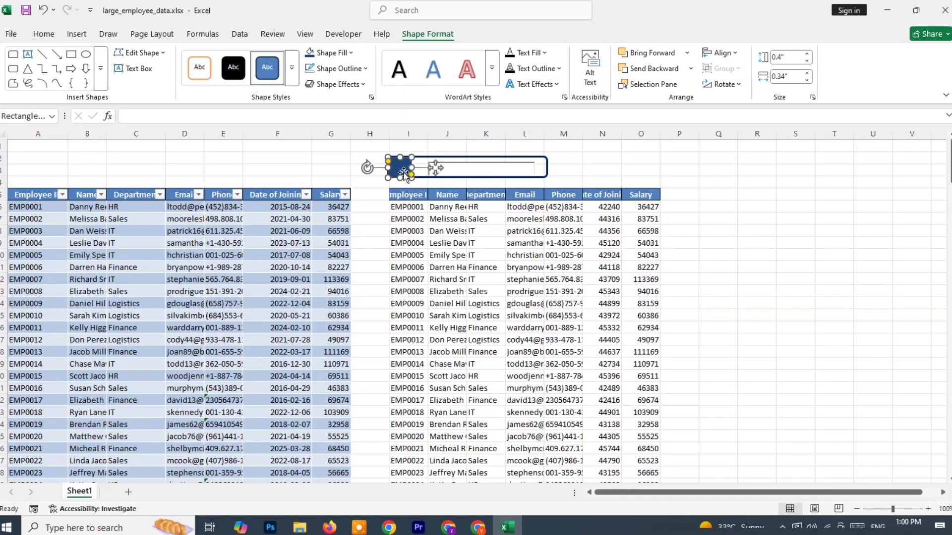
pyautogui.click(376, 158)
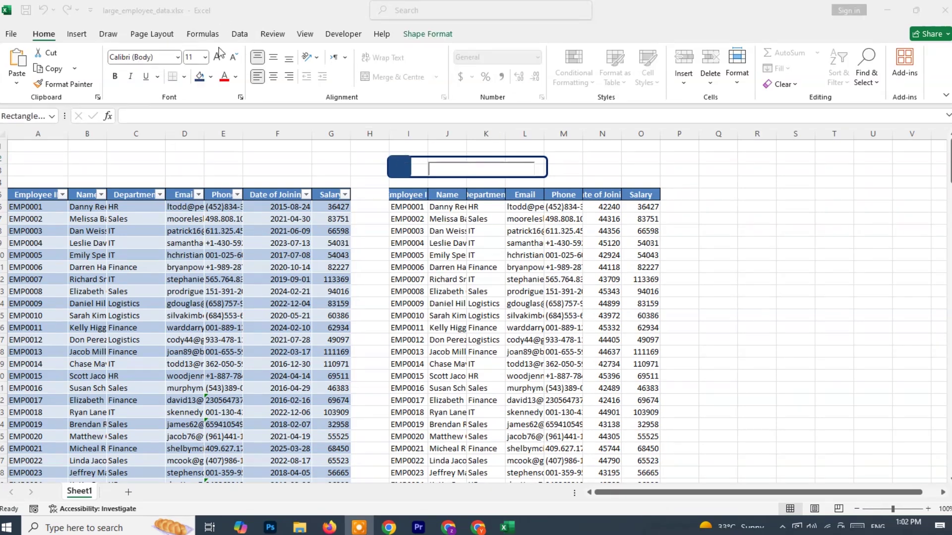
# Insert the plain magnifying-glass icon found by searching stock icons for SEARCH, and place it on the dark blue block at about 0.31 inches.
pyautogui.click(78, 34)
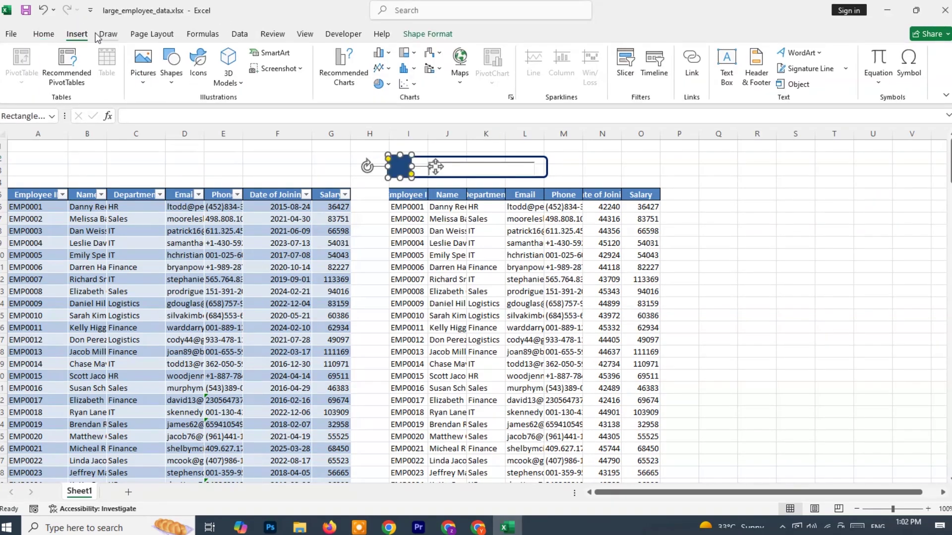
pyautogui.click(197, 62)
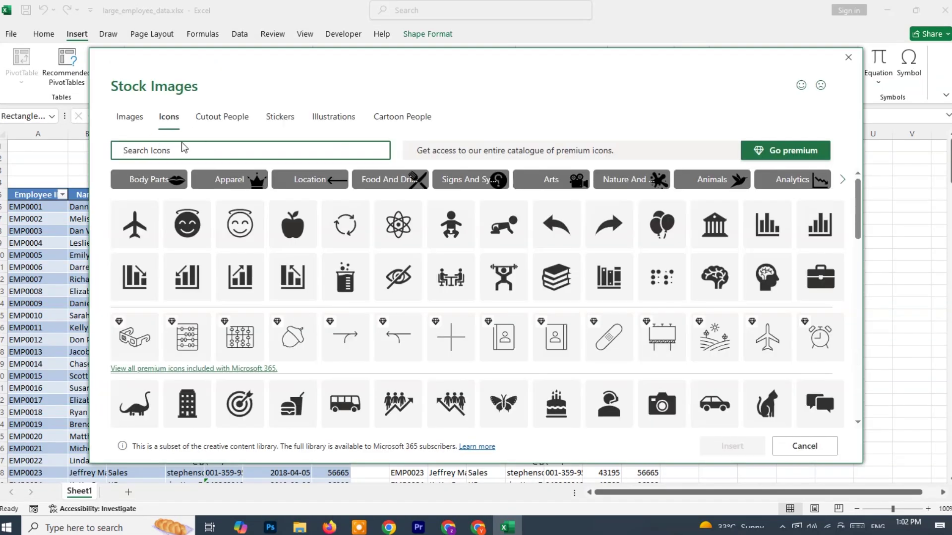
pyautogui.write('SEARCH')
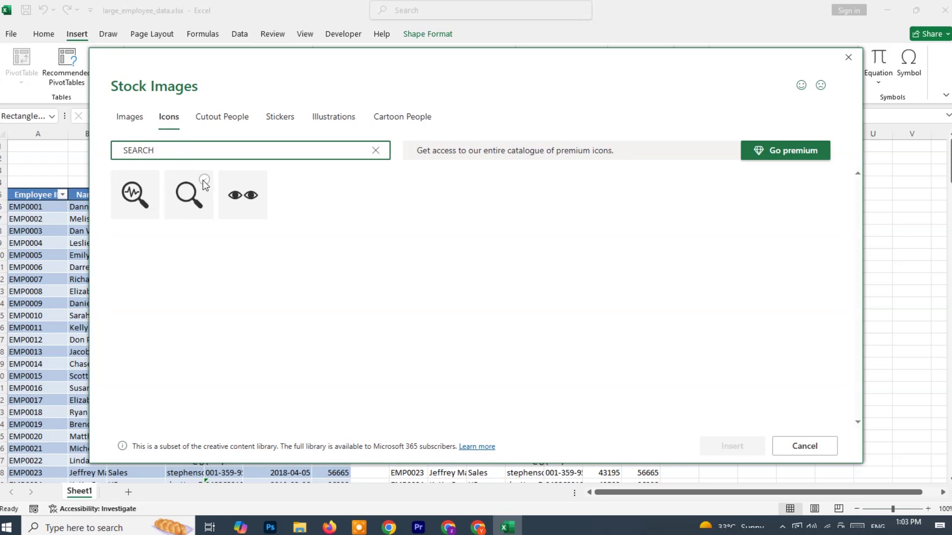
pyautogui.click(203, 197)
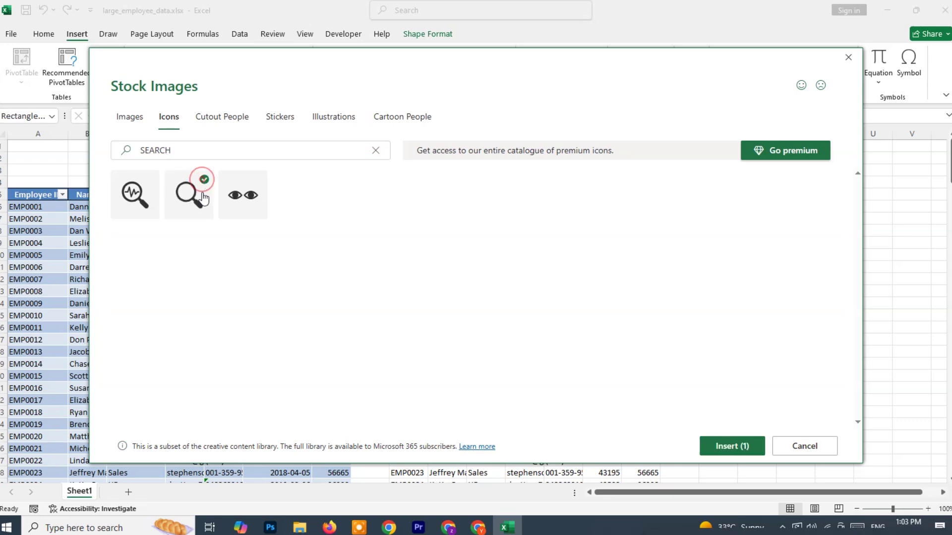
pyautogui.click(732, 446)
pyautogui.moveTo(395, 163); pyautogui.dragTo(392, 162)
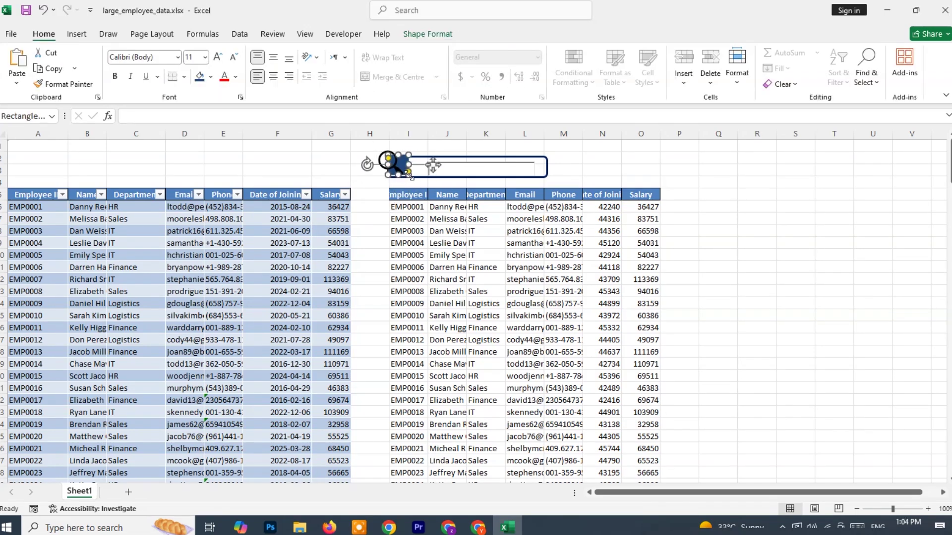
pyautogui.hotkey('ctrl', 'z')
pyautogui.click(392, 161)
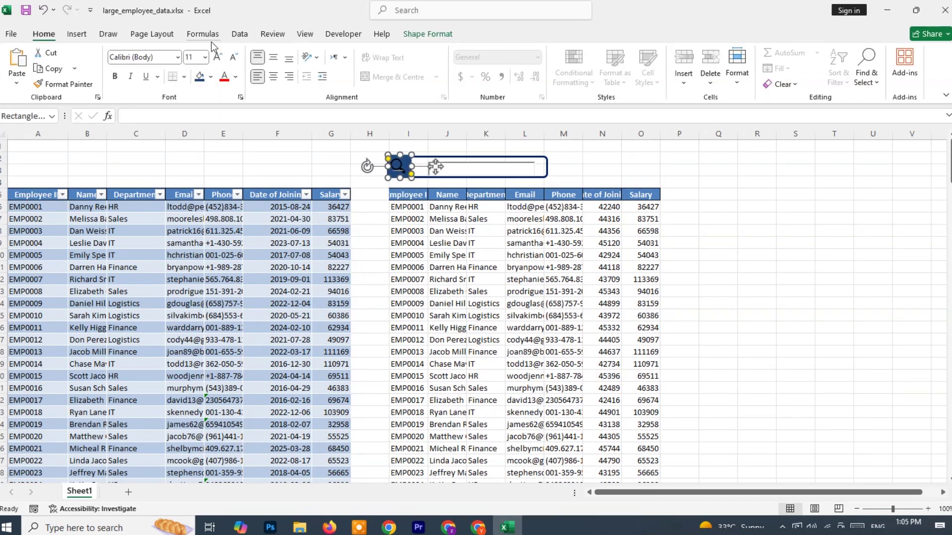
# Fill the magnifying-glass icon white and position it over the dark blue block at the frame's left end.
pyautogui.click(427, 34)
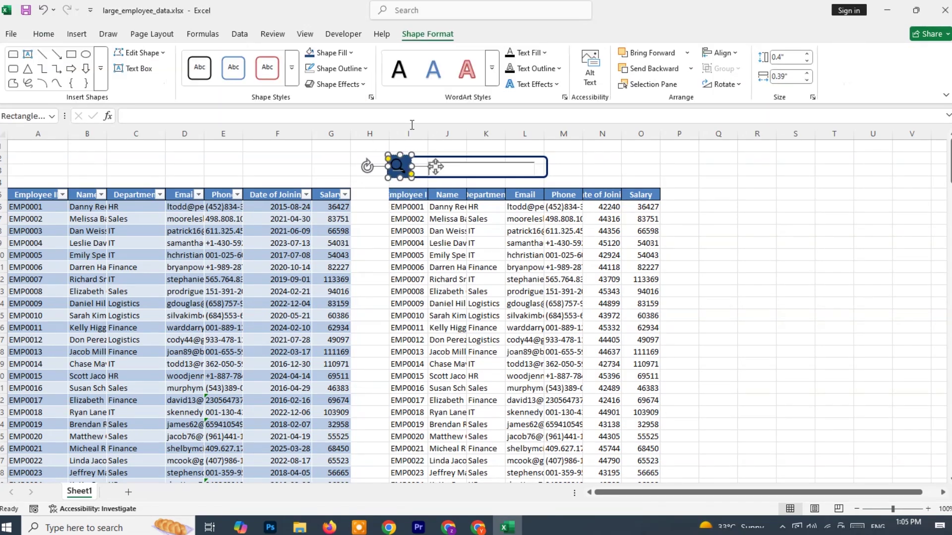
pyautogui.click(399, 169)
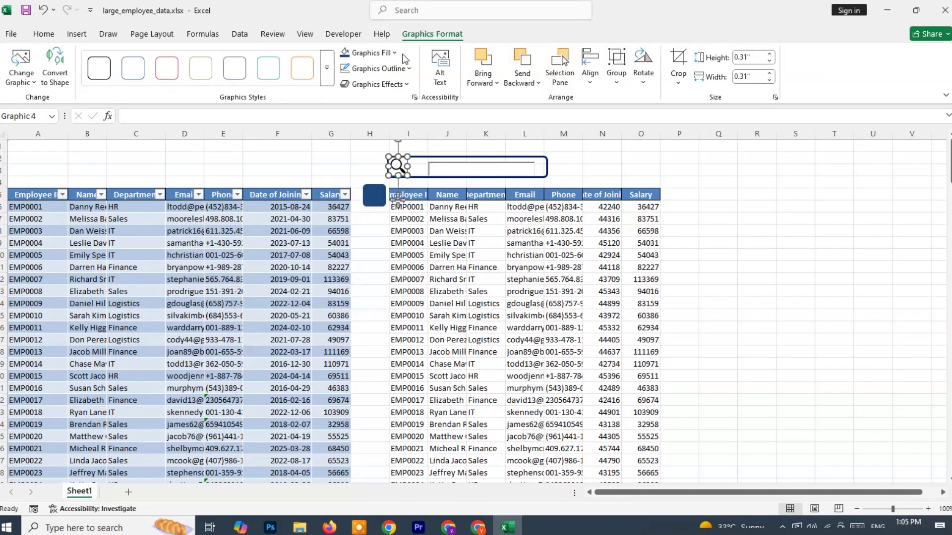
pyautogui.click(392, 53)
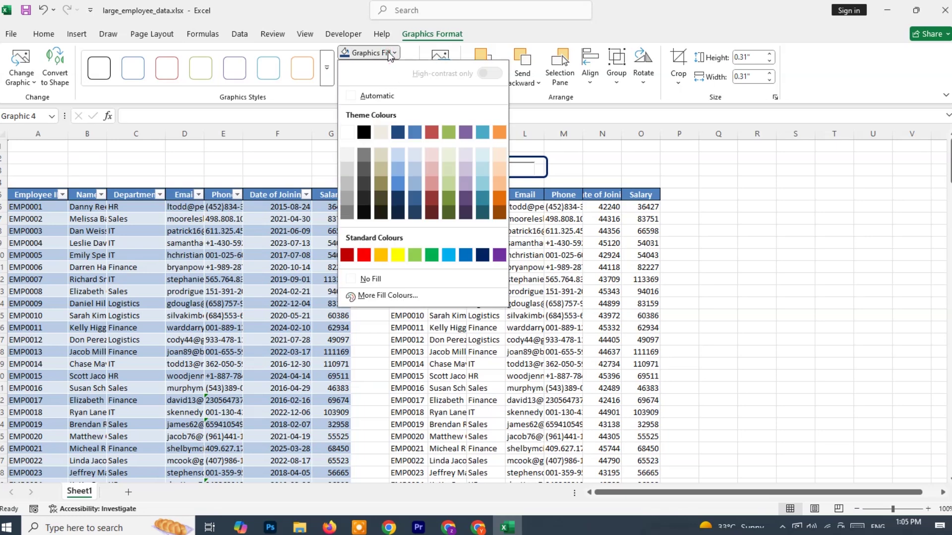
pyautogui.click(347, 131)
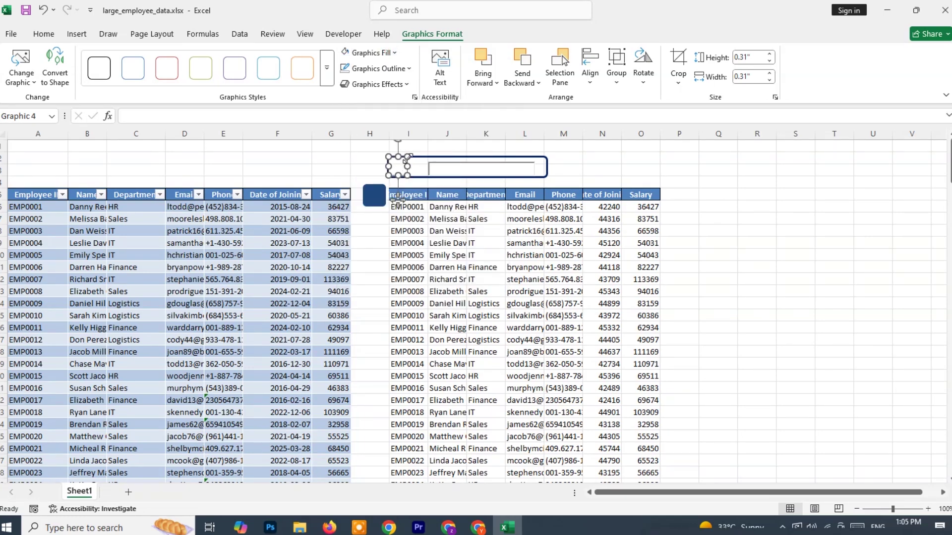
pyautogui.moveTo(375, 196); pyautogui.dragTo(397, 168)
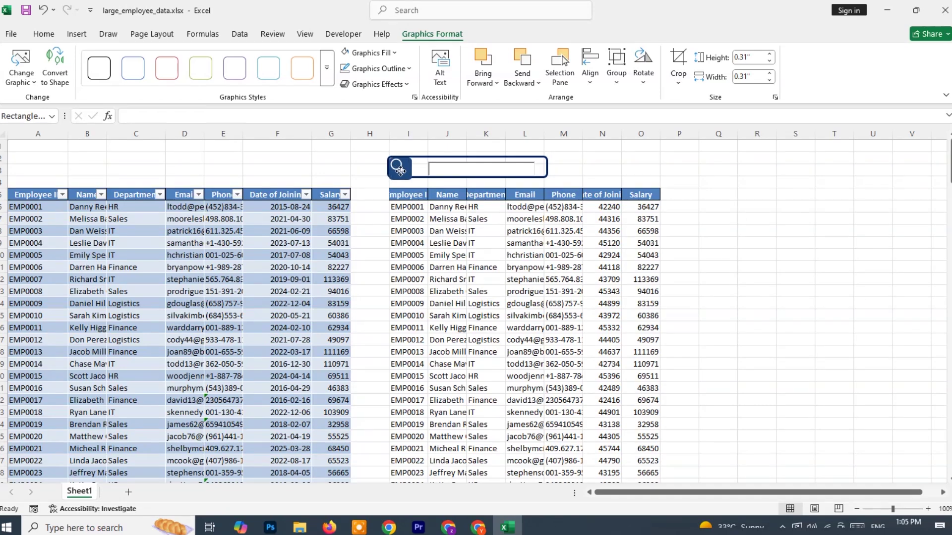
pyautogui.click(397, 169)
pyautogui.click(346, 154)
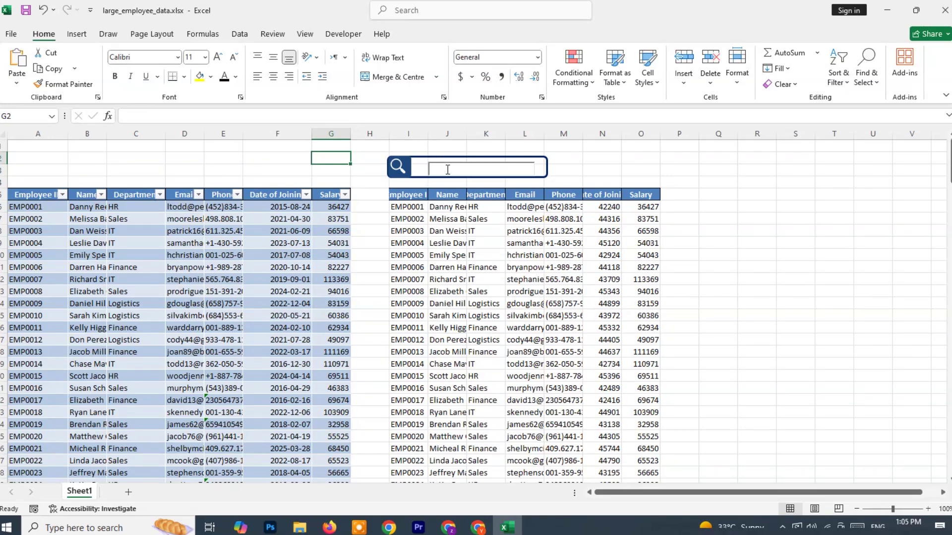
# In Design Mode, enlarge the search text box to fill the frame from the icon block to the right edge.
pyautogui.click(343, 34)
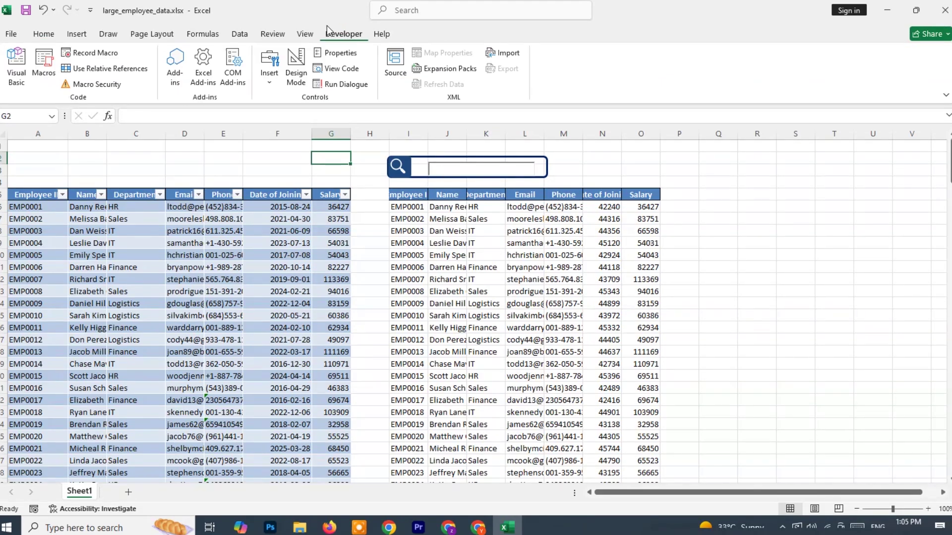
pyautogui.click(296, 64)
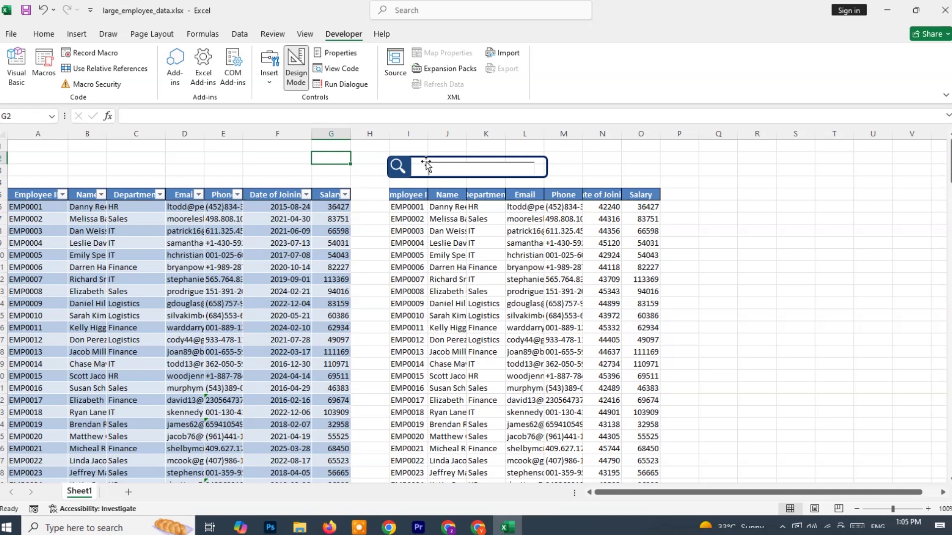
pyautogui.click(438, 171)
pyautogui.moveTo(428, 161); pyautogui.dragTo(409, 156)
pyautogui.moveTo(535, 177); pyautogui.dragTo(546, 178)
pyautogui.click(349, 158)
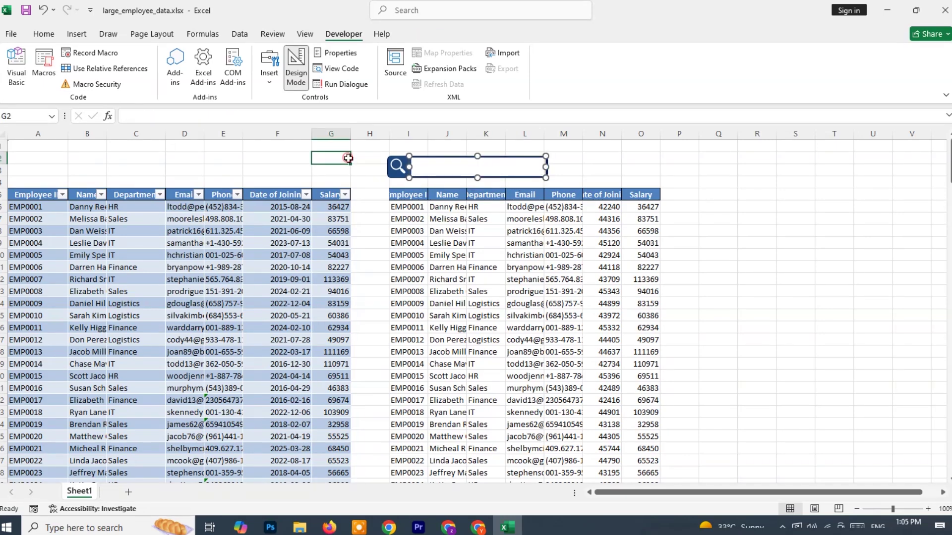
pyautogui.click(438, 162)
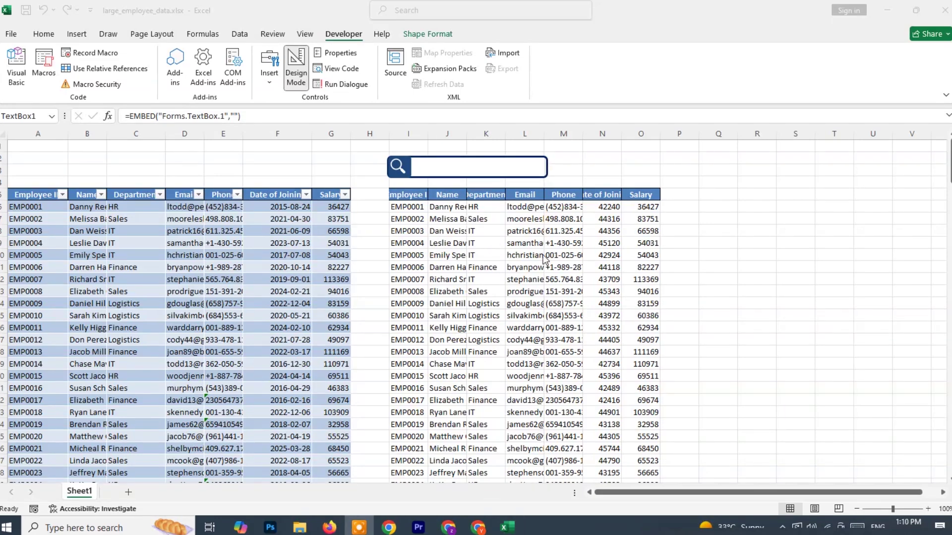
# Add a Text that Contains highlight rule to the whole filtered result range starting at I6, matching =$J$3.
pyautogui.click(403, 211)
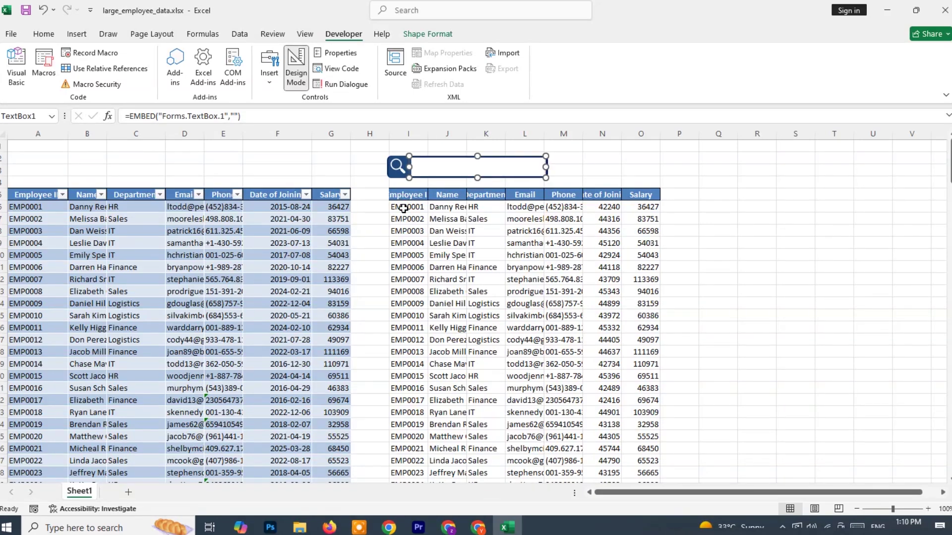
pyautogui.click(405, 208)
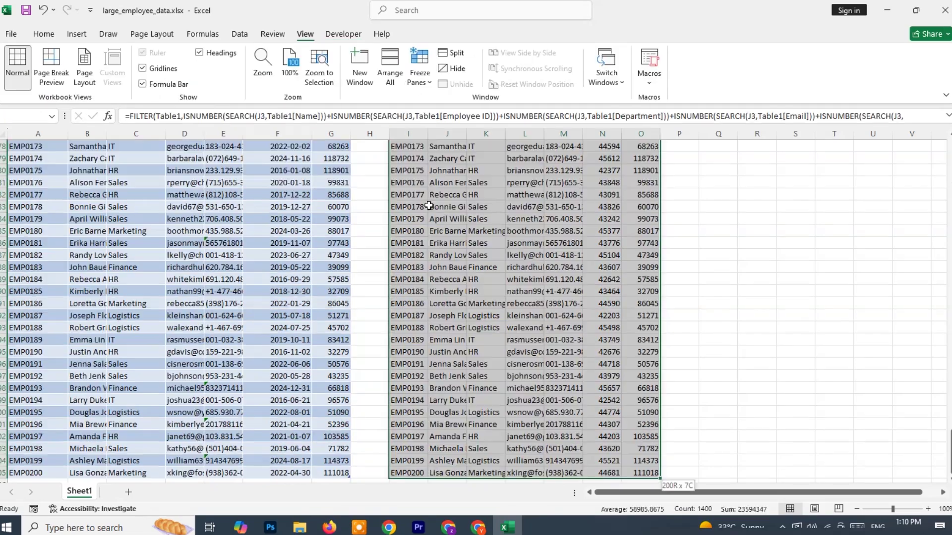
pyautogui.scroll(20, 506, 233)
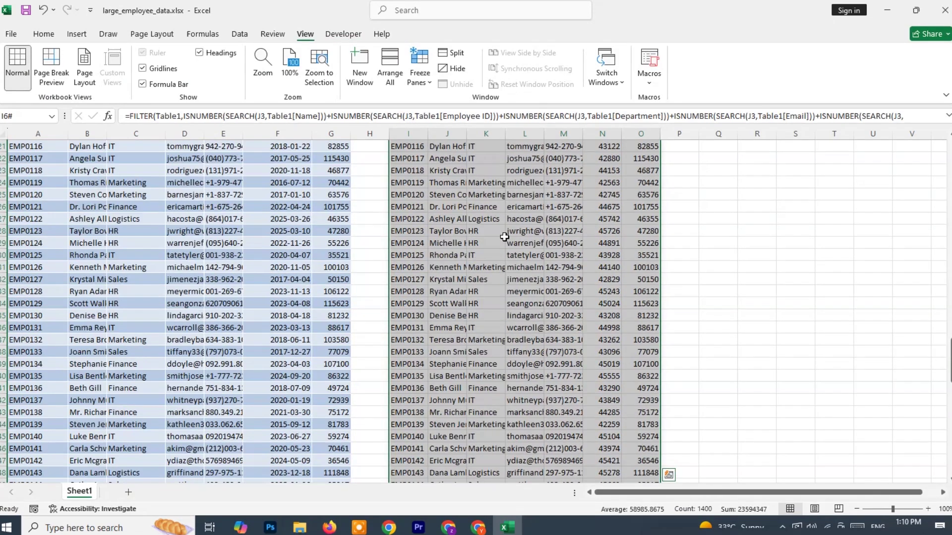
pyautogui.scroll(9, 506, 232)
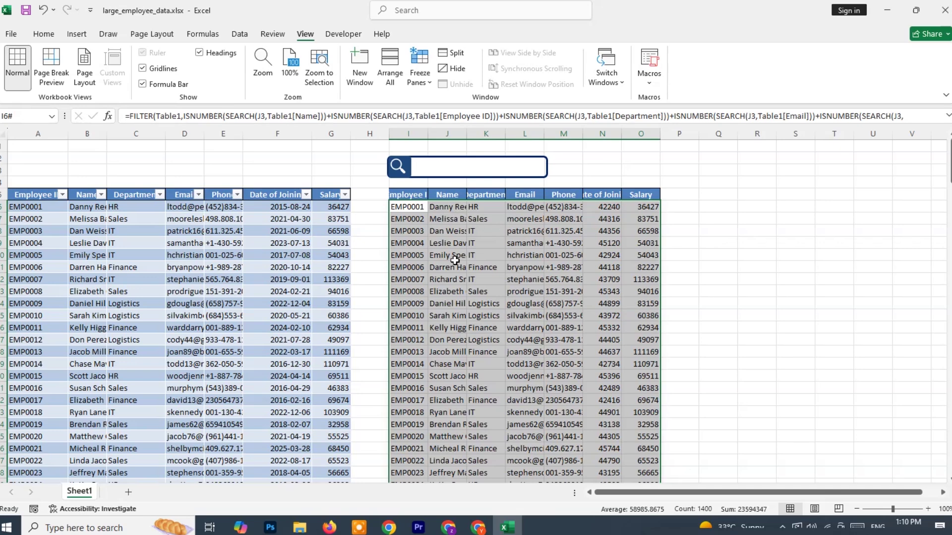
pyautogui.click(41, 35)
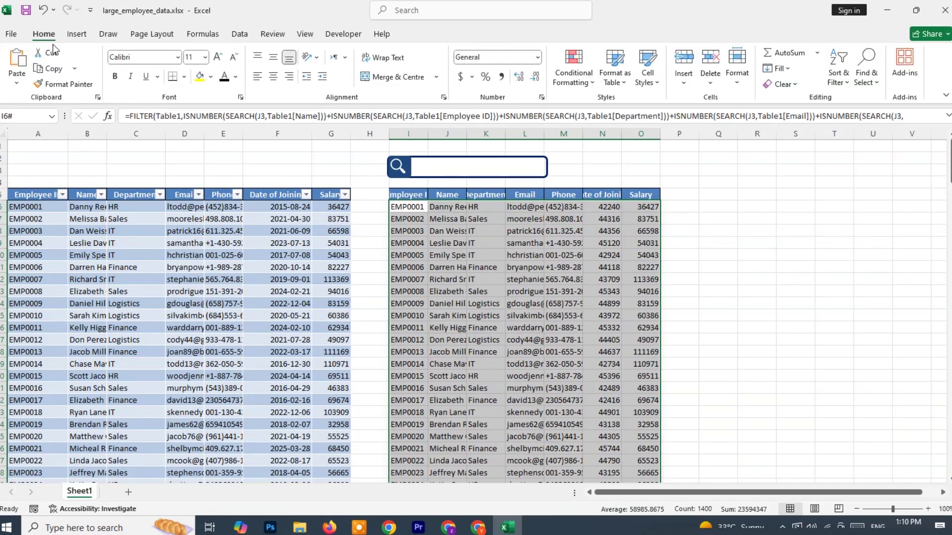
pyautogui.click(587, 81)
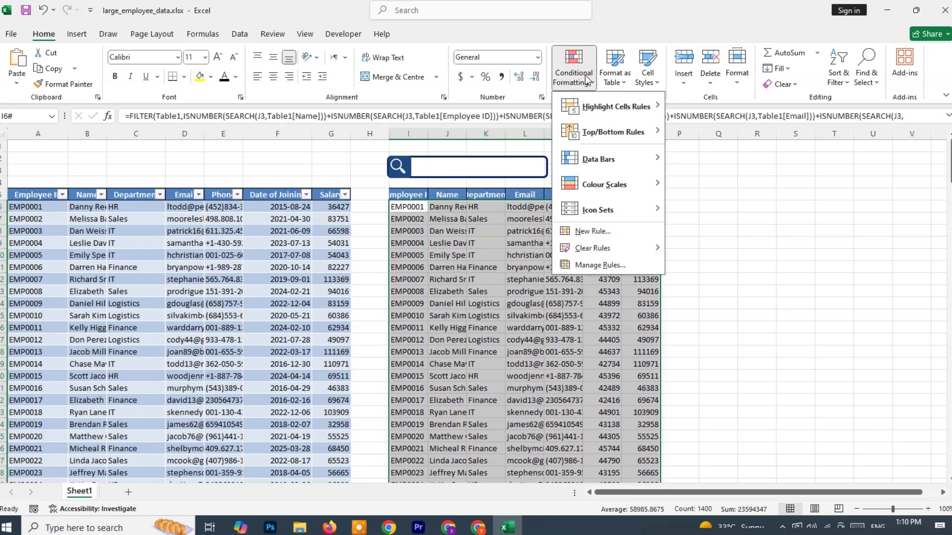
pyautogui.moveTo(602, 109)
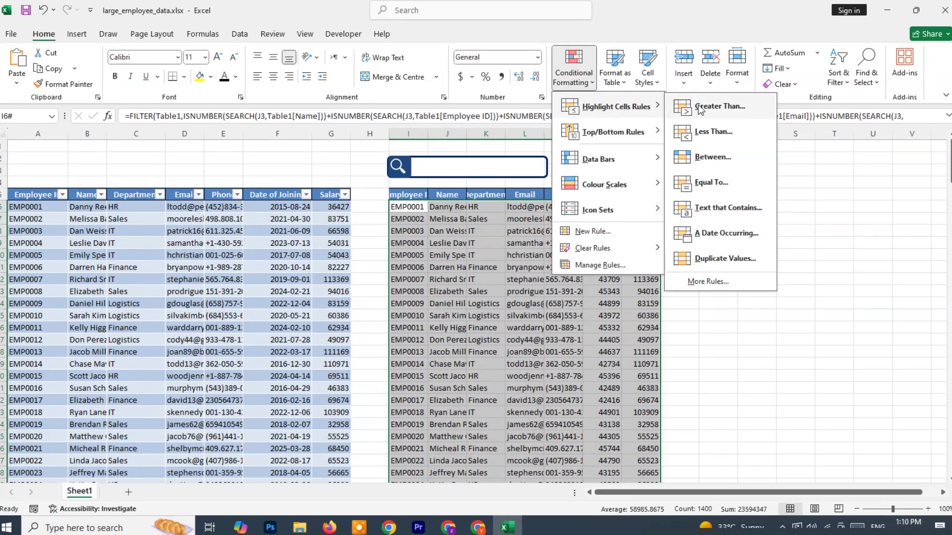
pyautogui.click(709, 209)
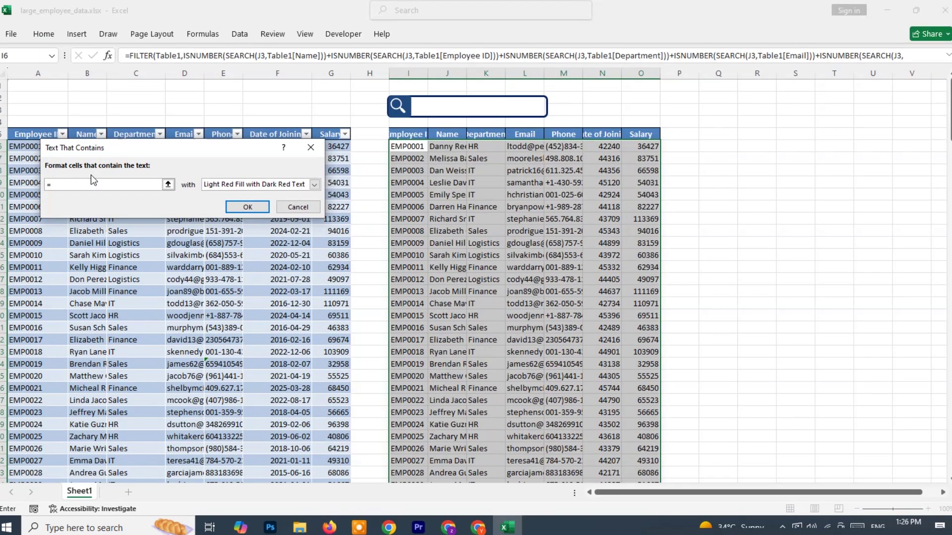
pyautogui.write('$J$3')
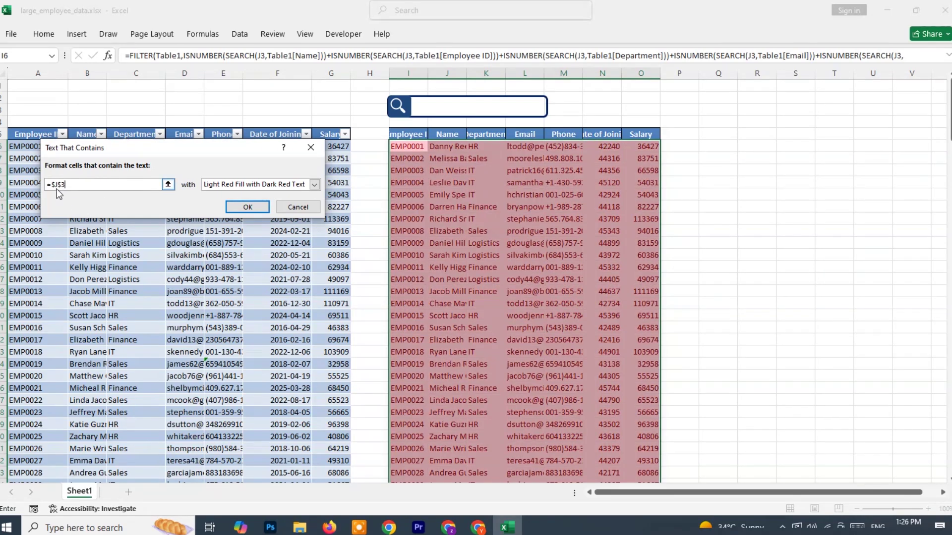
# Format the rule's matching cells with Yellow Fill with Dark Yellow Text and apply it.
pyautogui.click(314, 185)
pyautogui.click(248, 212)
pyautogui.click(314, 184)
pyautogui.click(290, 204)
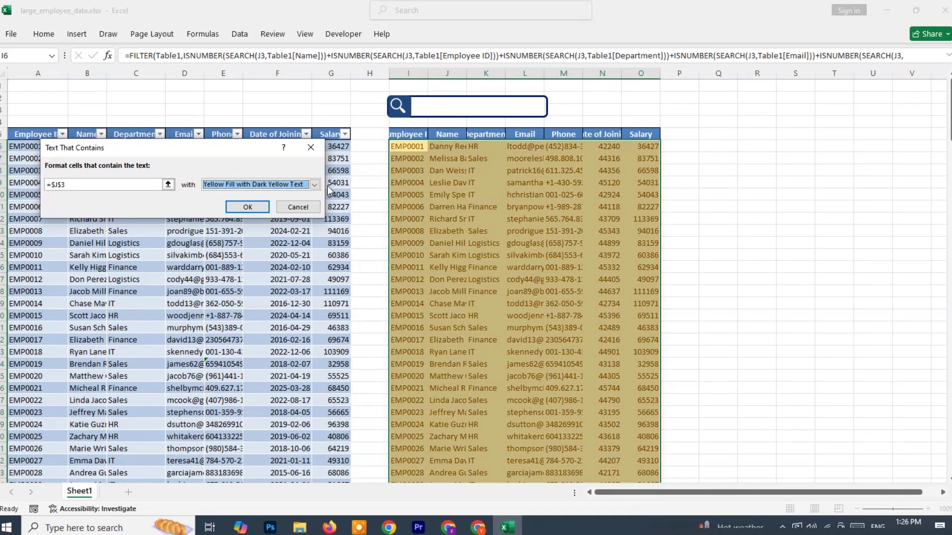
pyautogui.click(232, 205)
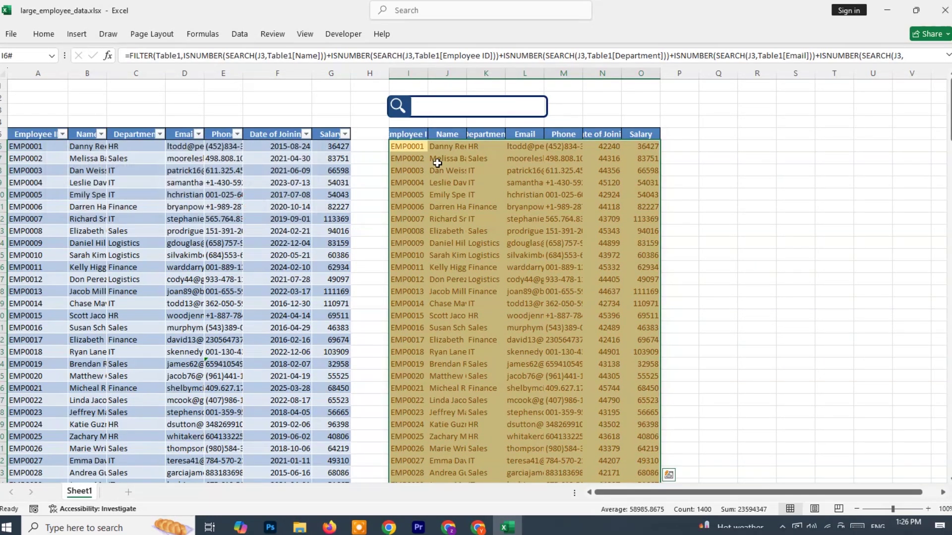
# Test the search box and its highlighting with the partial text DAN.
pyautogui.click(451, 112)
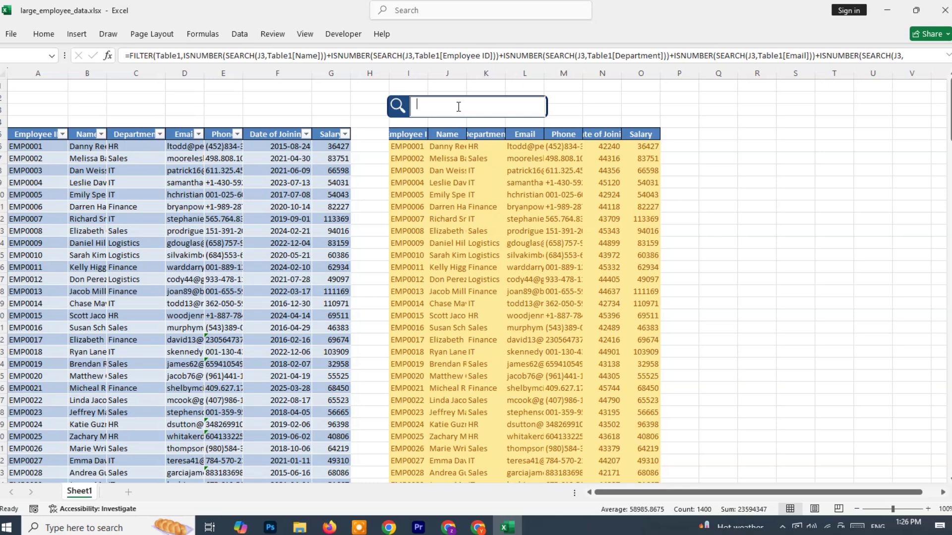
pyautogui.write('DAN')
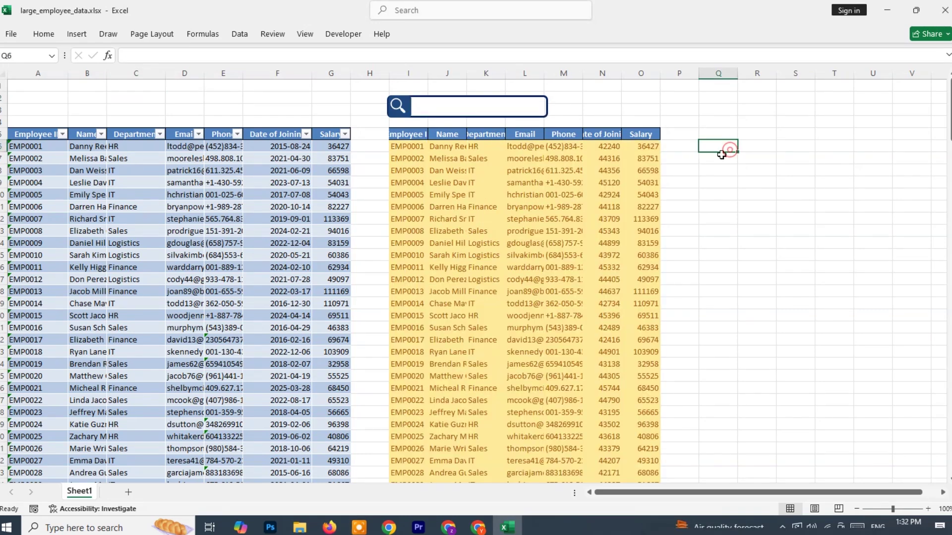
pyautogui.click(719, 157)
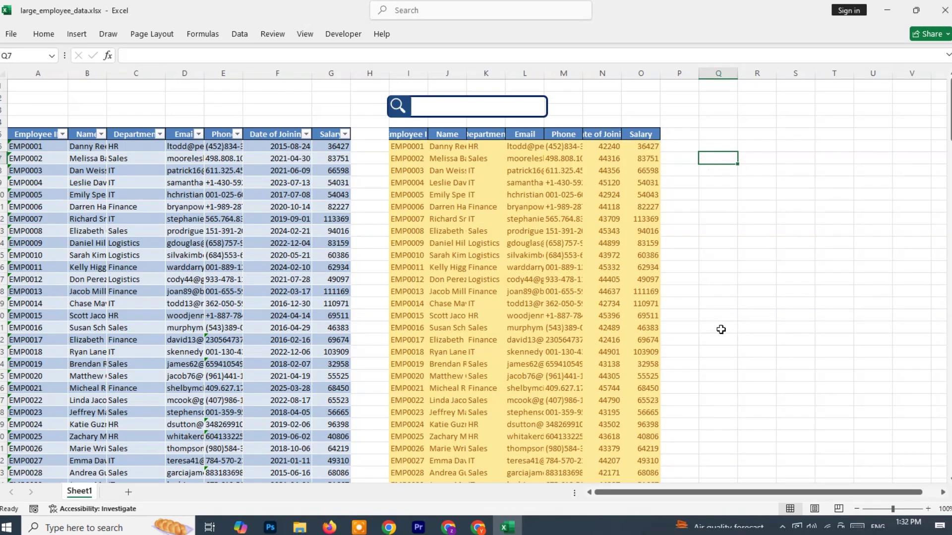
# Apply List data validation to cell Q5 with source =$B$6:$B$205, and open the in-cell drop-down of names.
pyautogui.click(714, 136)
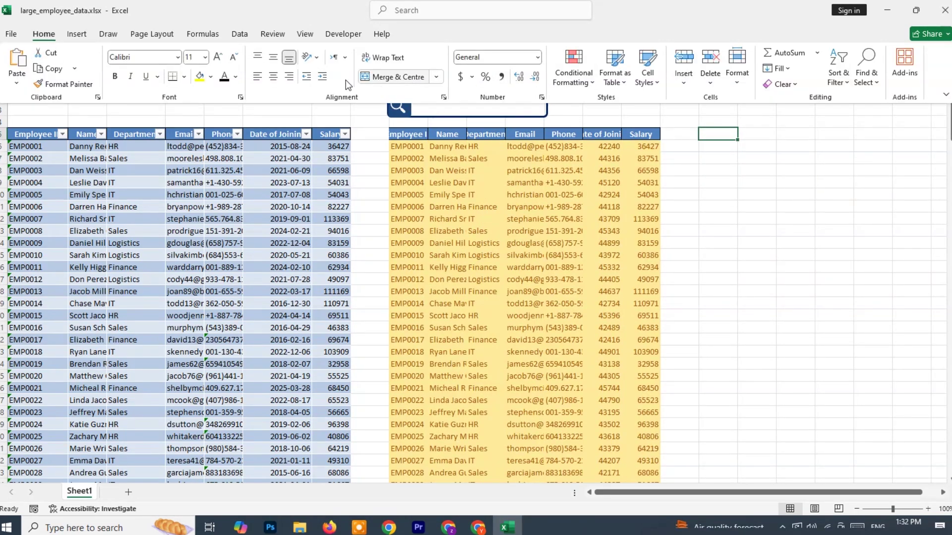
pyautogui.click(240, 35)
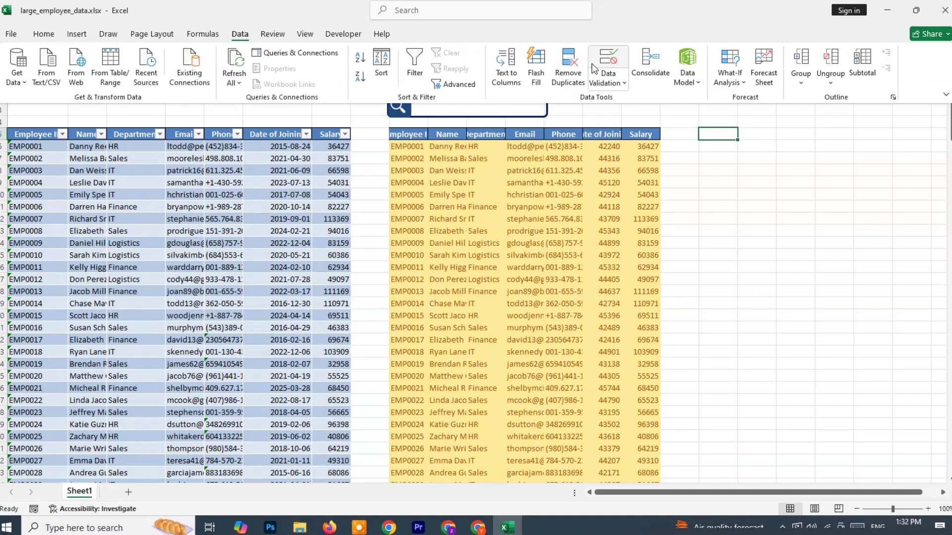
pyautogui.click(608, 61)
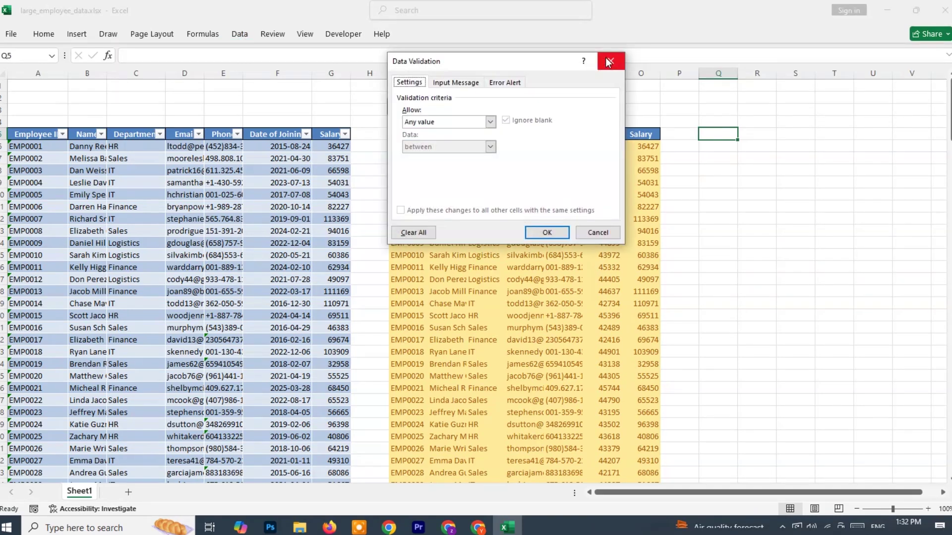
pyautogui.click(490, 121)
pyautogui.click(437, 152)
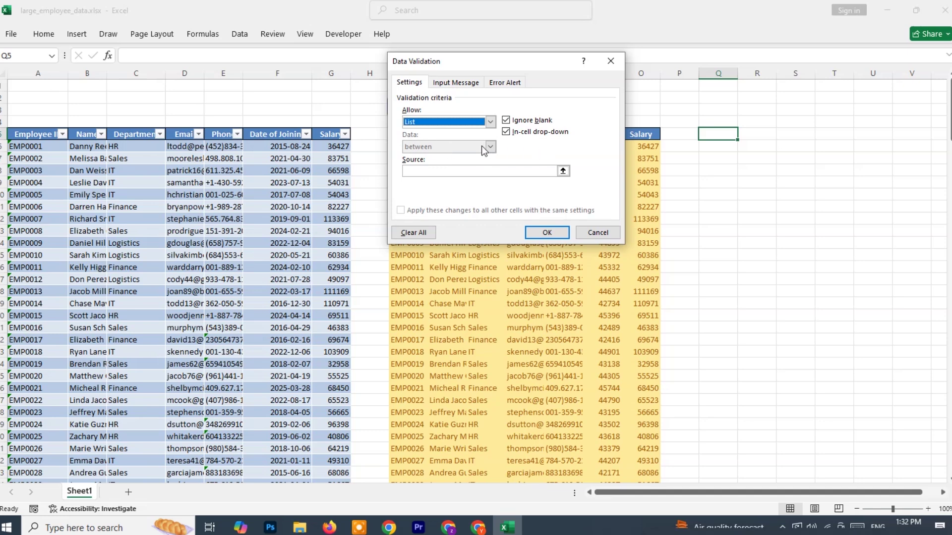
pyautogui.click(563, 170)
pyautogui.click(88, 148)
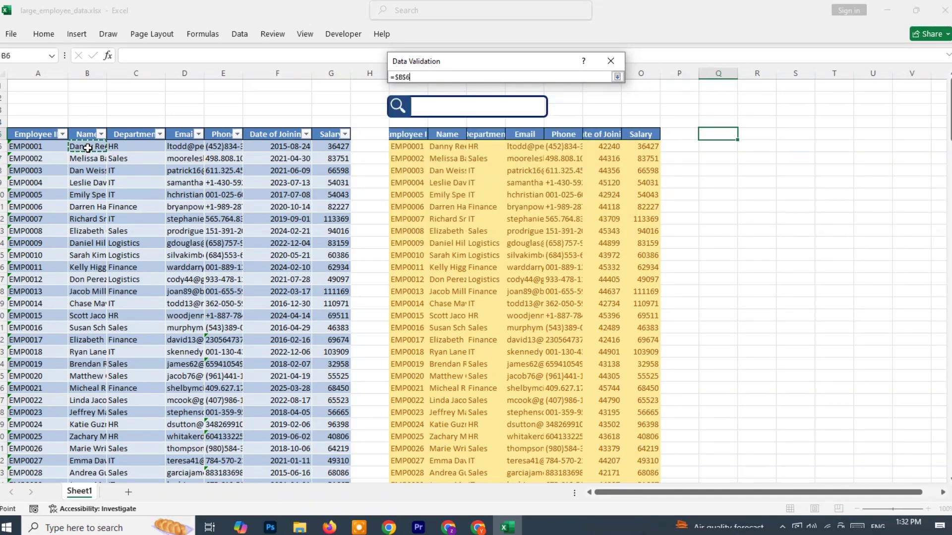
pyautogui.hotkey('ctrl', 'shift', 'Down')
pyautogui.moveTo(949, 368); pyautogui.dragTo(907, 58)
pyautogui.click(616, 76)
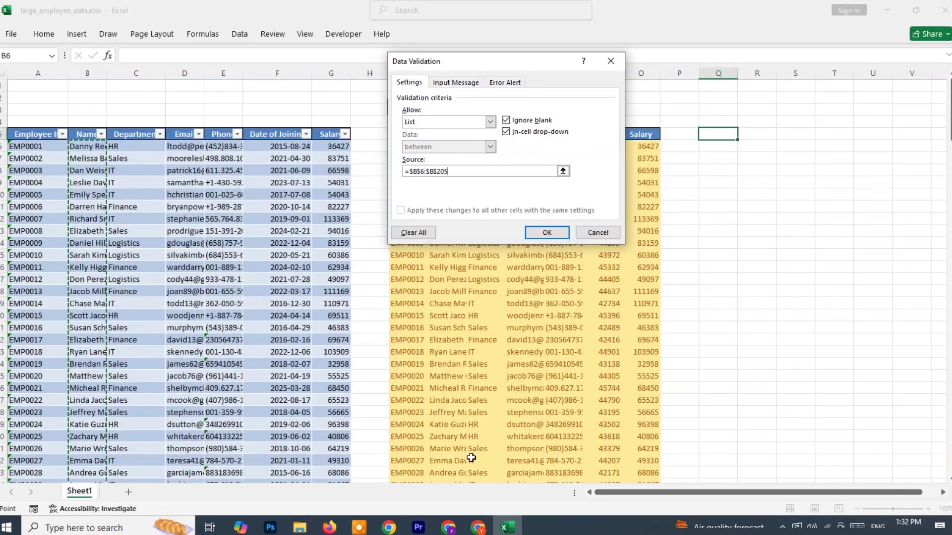
pyautogui.click(546, 233)
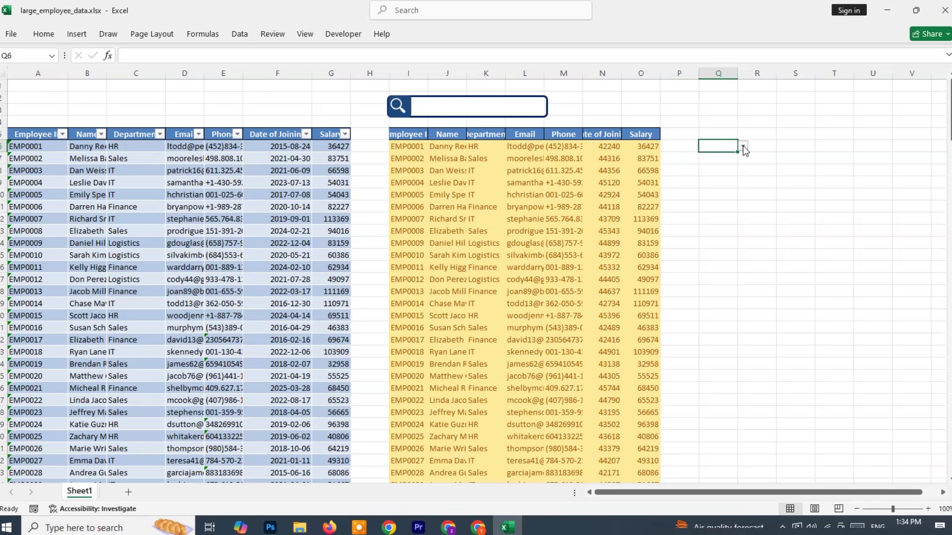
pyautogui.click(742, 146)
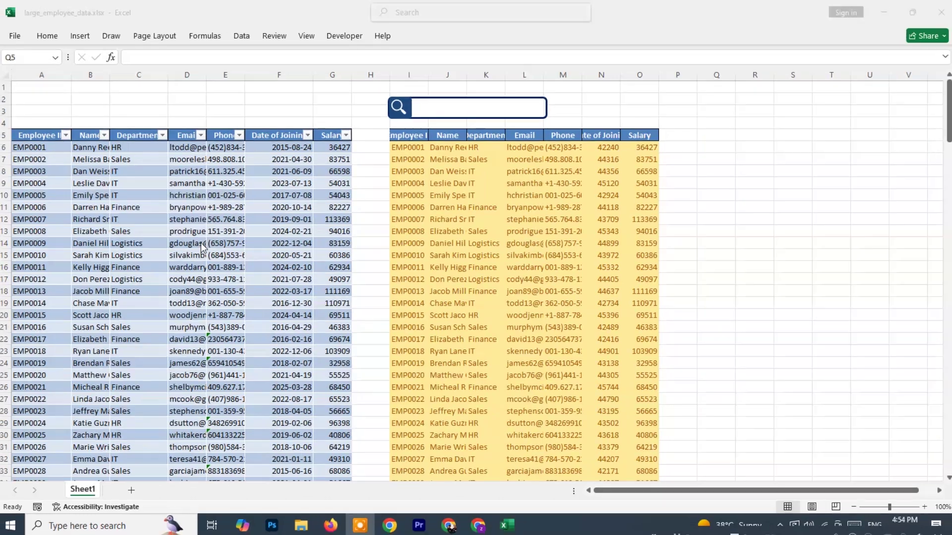
pyautogui.click(16, 136)
pyautogui.click(28, 145)
pyautogui.moveTo(70, 152); pyautogui.dragTo(102, 238)
pyautogui.press('Escape')
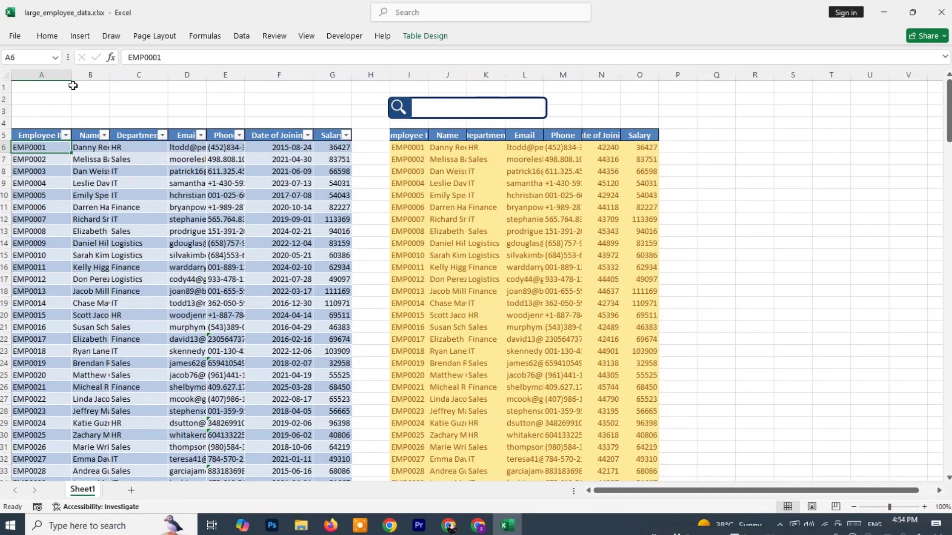
pyautogui.click(139, 103)
# Insert slicers for the employee table's Employee ID, Name, Department, Email, Phone, Date of Joining and Salary fields.
pyautogui.moveTo(42, 148); pyautogui.dragTo(334, 382)
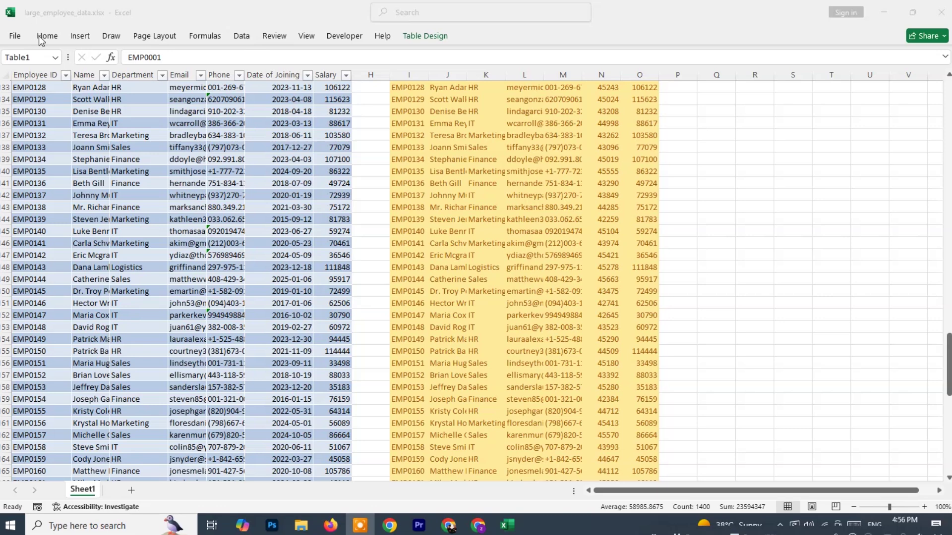
pyautogui.click(92, 38)
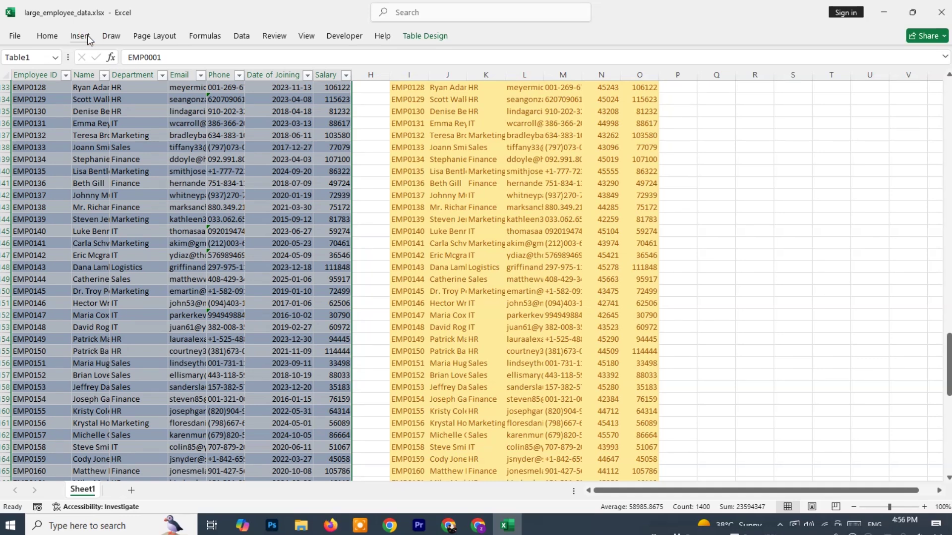
pyautogui.click(87, 34)
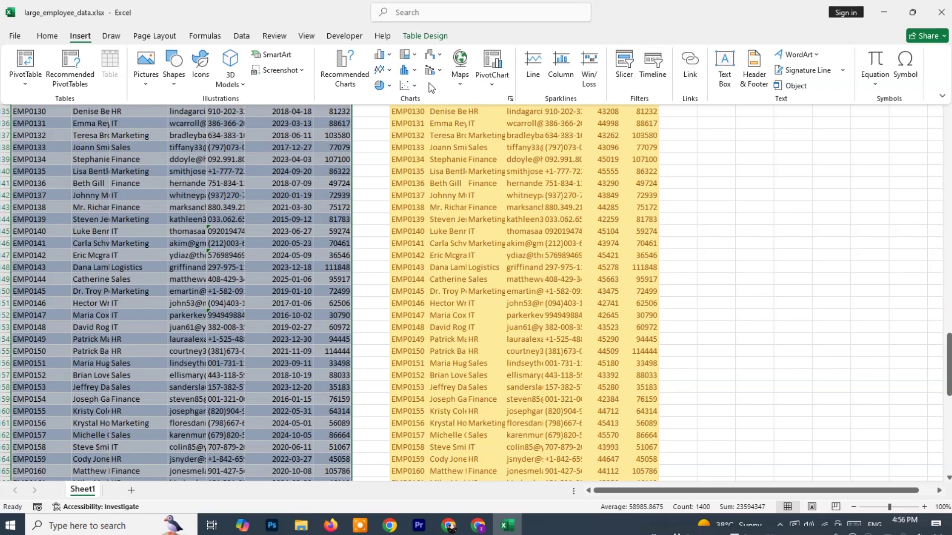
pyautogui.click(624, 64)
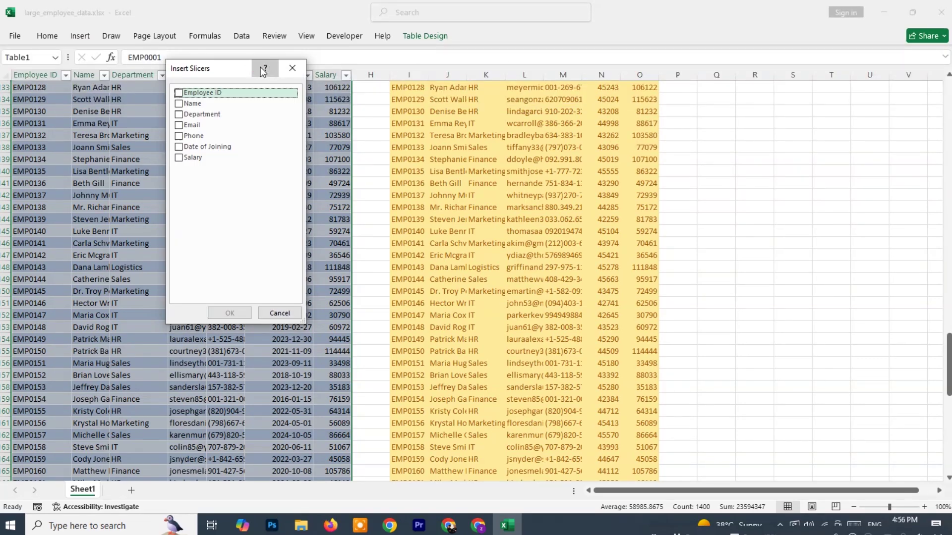
pyautogui.moveTo(228, 68); pyautogui.dragTo(737, 90)
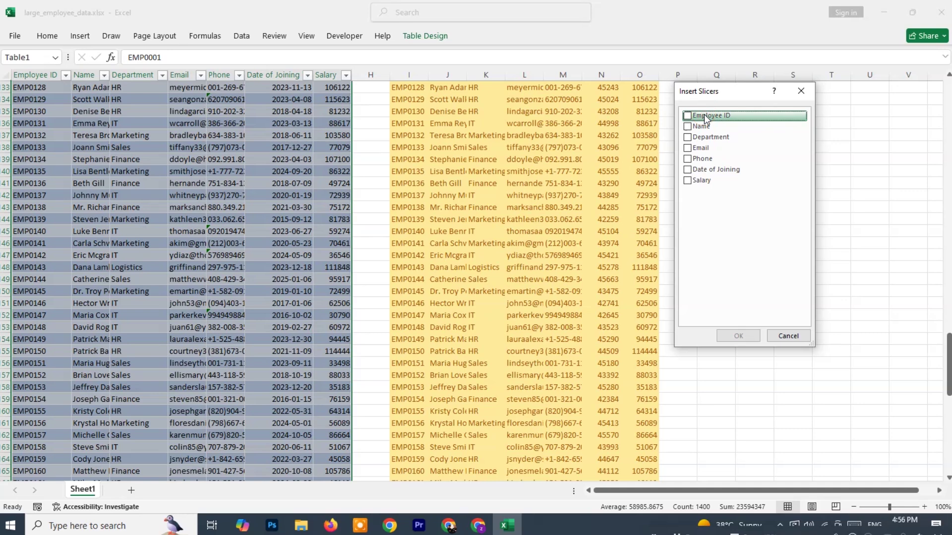
pyautogui.click(687, 116)
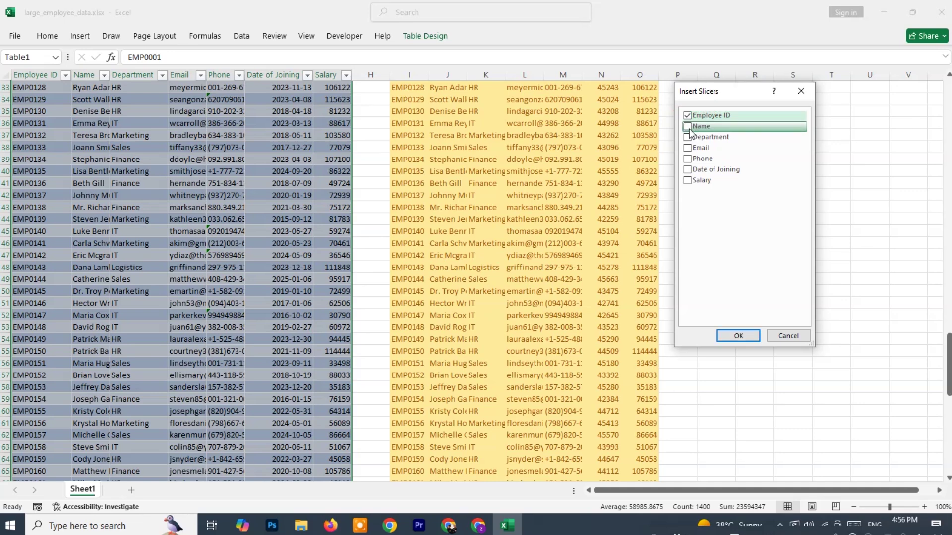
pyautogui.click(688, 128)
pyautogui.click(688, 138)
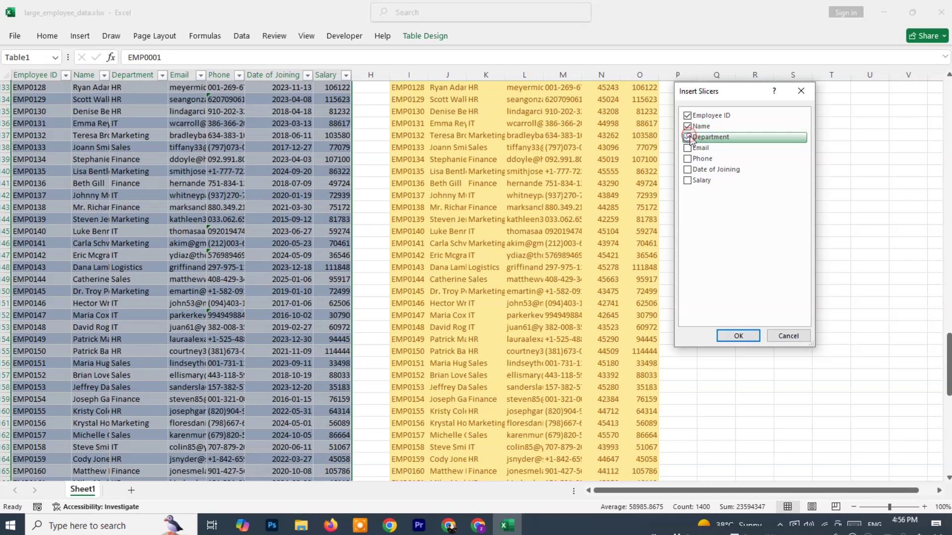
pyautogui.click(688, 149)
pyautogui.click(688, 159)
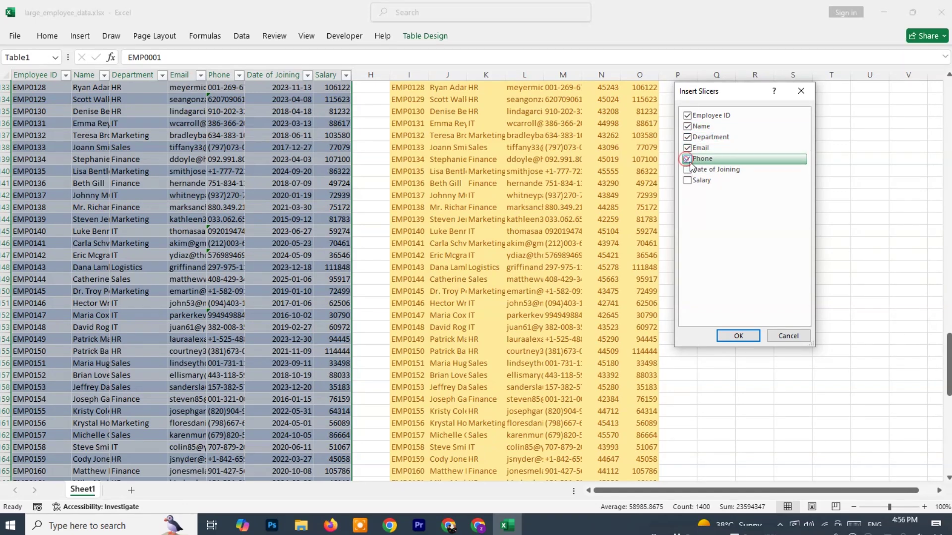
pyautogui.click(688, 169)
pyautogui.click(688, 180)
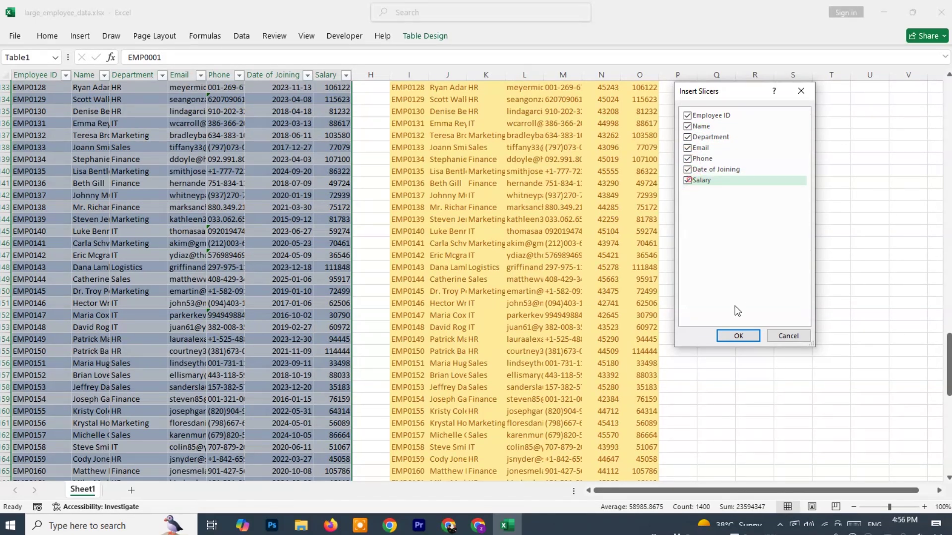
pyautogui.click(735, 335)
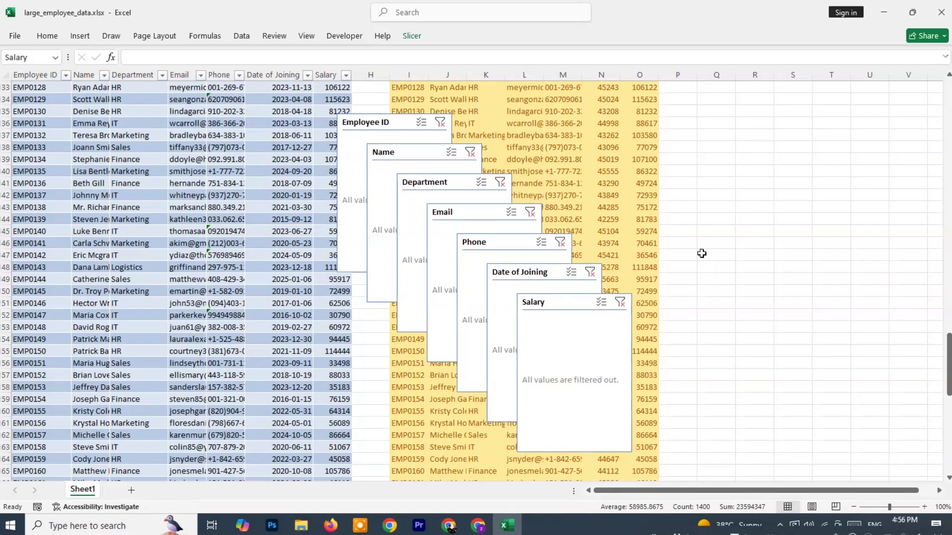
pyautogui.moveTo(416, 117); pyautogui.dragTo(749, 101)
pyautogui.moveTo(416, 149); pyautogui.dragTo(858, 101)
pyautogui.moveTo(460, 182); pyautogui.dragTo(733, 257)
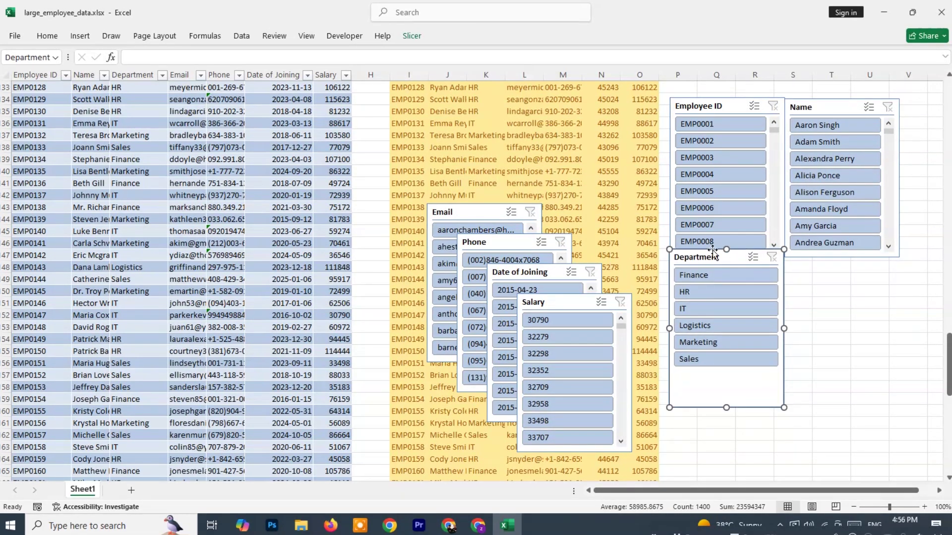
pyautogui.moveTo(478, 212); pyautogui.dragTo(793, 246)
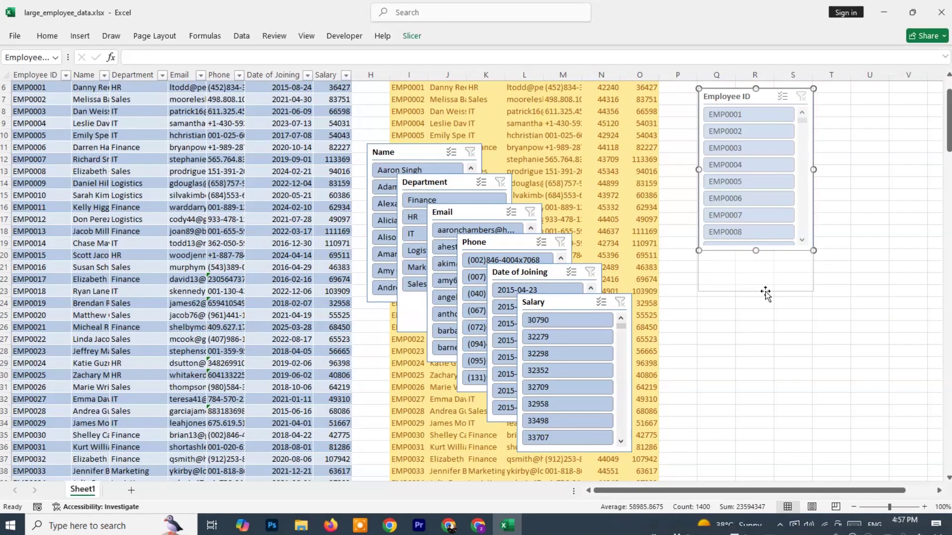
# Resize the Employee ID slicer and place it beside the search results, with the Name slicer next to it.
pyautogui.moveTo(765, 292); pyautogui.dragTo(752, 244)
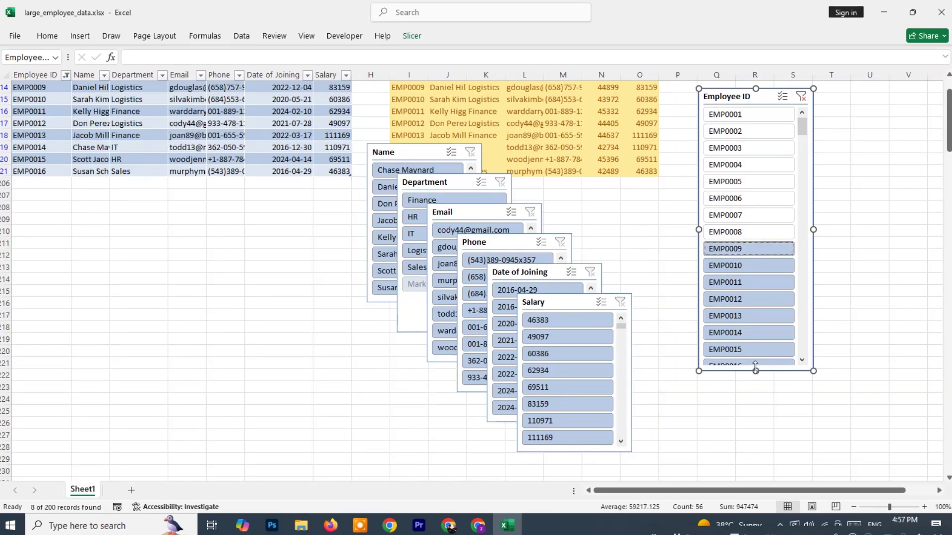
pyautogui.hotkey('ctrl', 'z')
pyautogui.moveTo(755, 371); pyautogui.dragTo(738, 221)
pyautogui.moveTo(438, 152); pyautogui.dragTo(889, 103)
pyautogui.moveTo(763, 155); pyautogui.dragTo(752, 102)
# Place the Department slicer below Employee ID, the Email slicer below Name, and a smaller Phone slicer over the Department slicer's lower end.
pyautogui.moveTo(454, 238); pyautogui.dragTo(743, 254)
pyautogui.moveTo(466, 272); pyautogui.dragTo(857, 261)
pyautogui.moveTo(566, 298); pyautogui.dragTo(777, 362)
pyautogui.moveTo(751, 388); pyautogui.dragTo(754, 402)
pyautogui.hotkey('ctrl', 'z')
pyautogui.moveTo(733, 365); pyautogui.dragTo(752, 379)
# Place the Salary slicer over the lower part of Email and the Date of Joining slicer over the lower part of Phone.
pyautogui.scroll(-9, 744, 421)
pyautogui.moveTo(569, 367); pyautogui.dragTo(864, 402)
pyautogui.moveTo(520, 332); pyautogui.dragTo(733, 436)
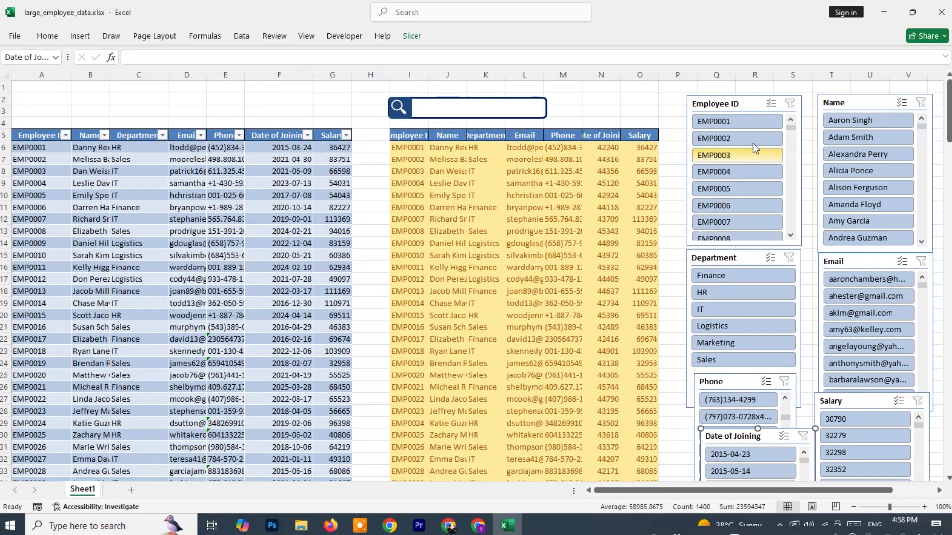
# Test the Employee ID slicer by filtering on several of the first seven IDs one at a time, and clear the filter.
pyautogui.click(733, 122)
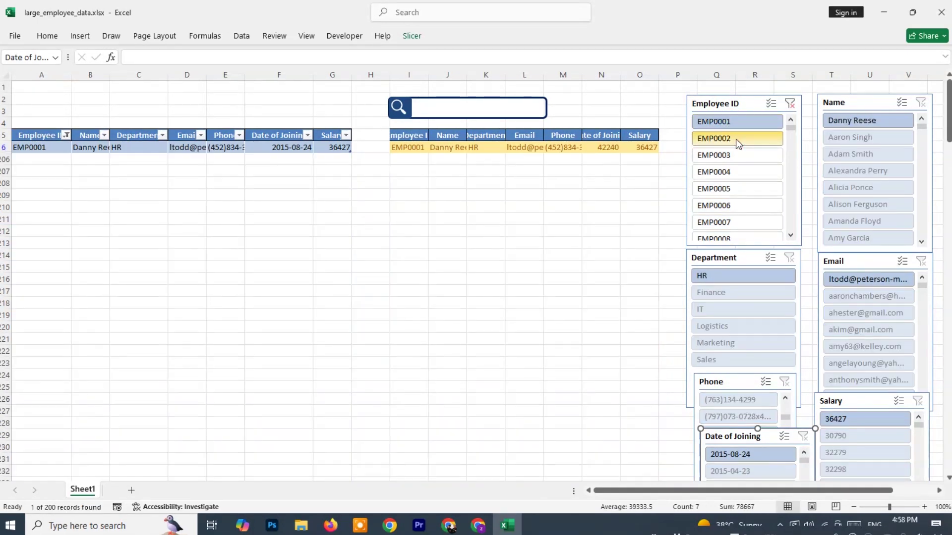
pyautogui.click(735, 139)
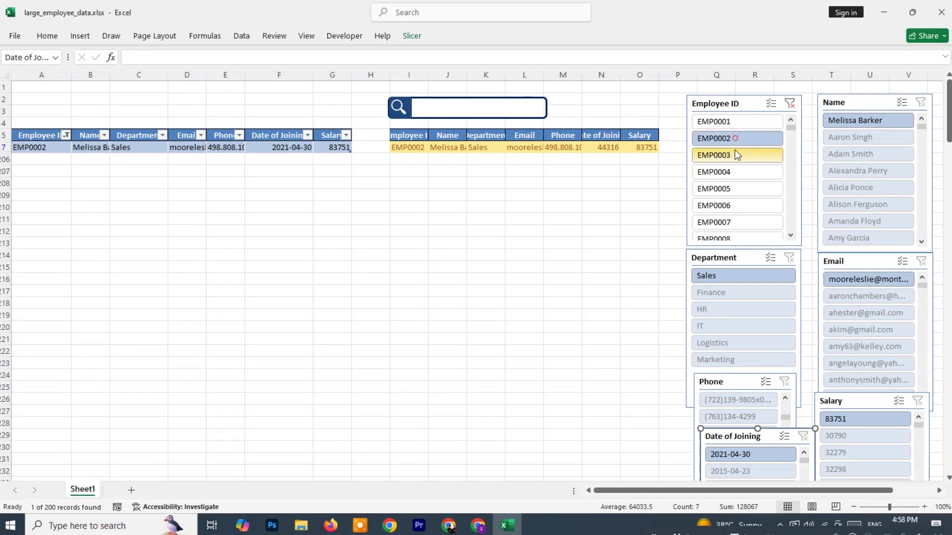
pyautogui.click(731, 157)
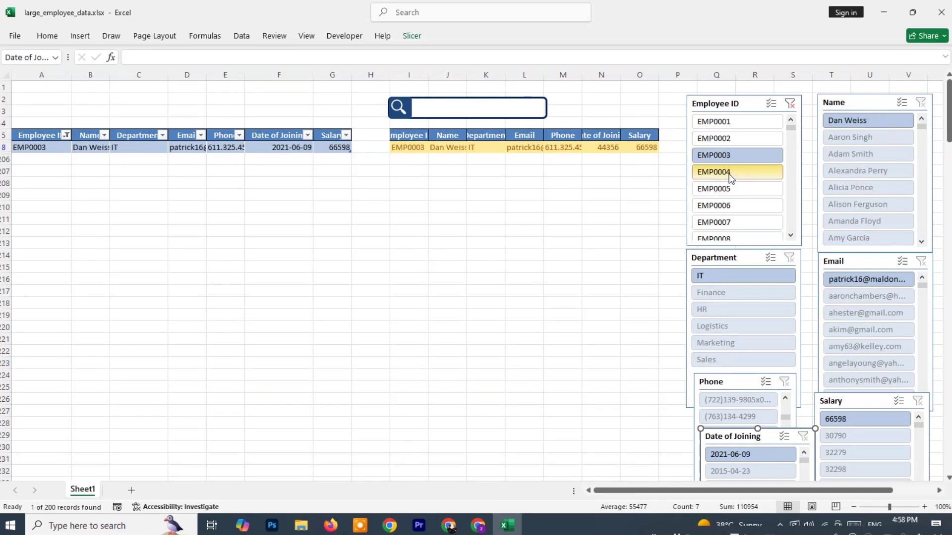
pyautogui.click(729, 173)
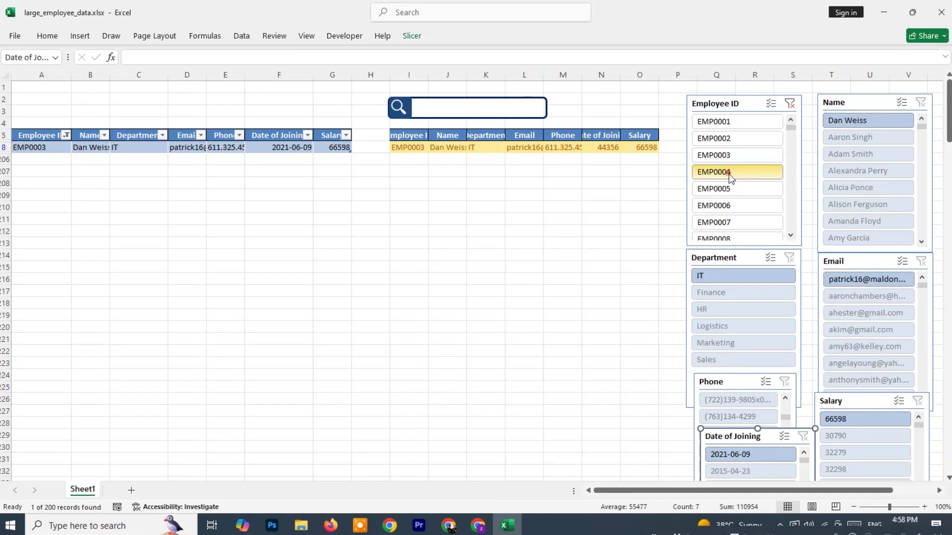
pyautogui.click(726, 217)
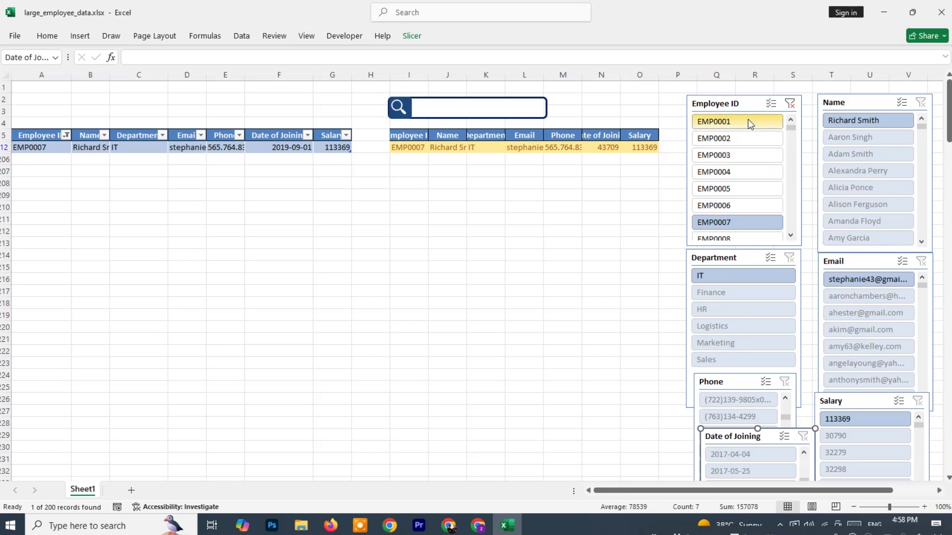
pyautogui.click(749, 119)
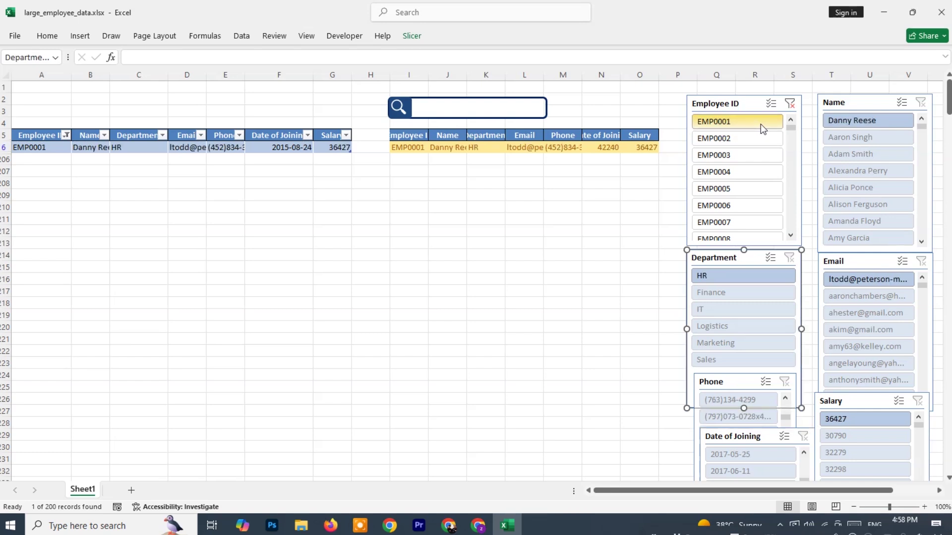
pyautogui.click(790, 104)
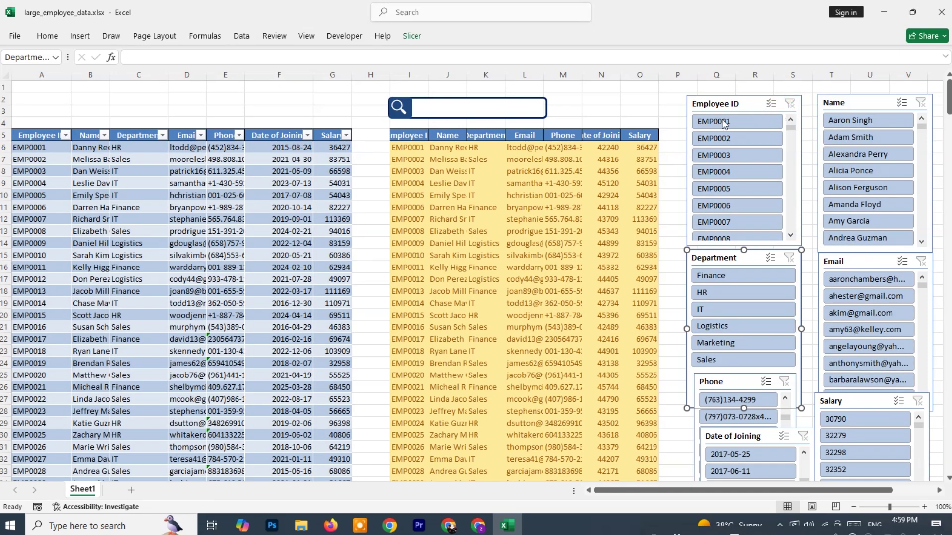
# Test the Name slicer by filtering on its first name, clear that filter, and browse the Employee ID slicer's entries.
pyautogui.click(863, 128)
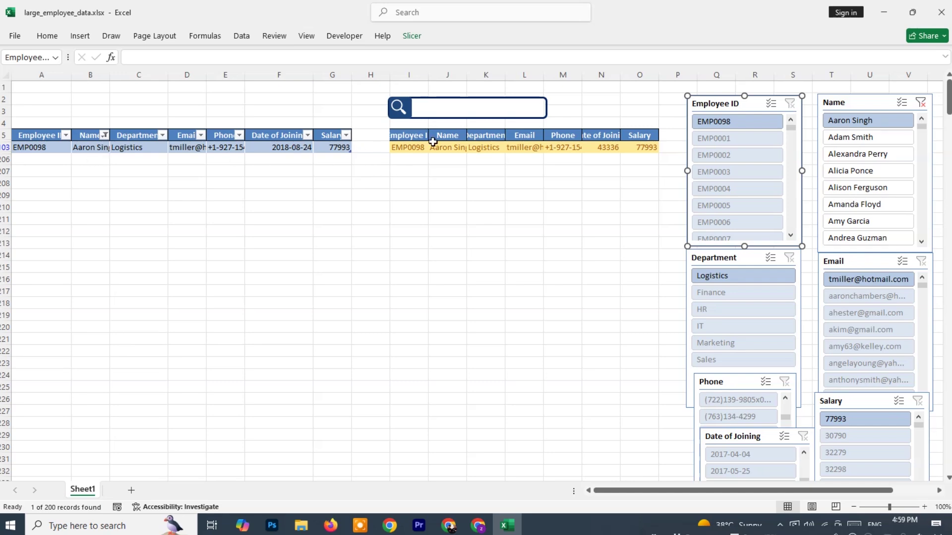
pyautogui.click(920, 103)
pyautogui.scroll(-20, 807, 318)
pyautogui.scroll(-8, 854, 421)
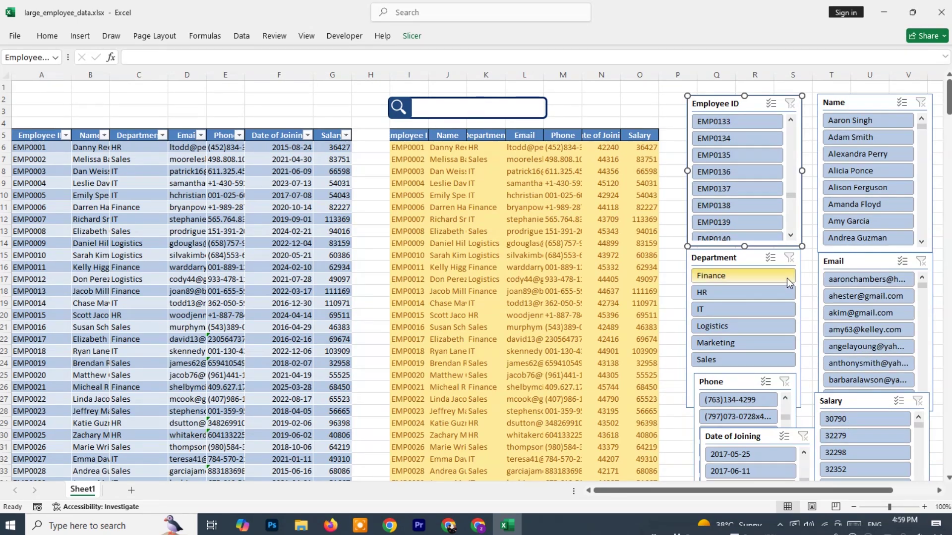
# Test the slicers by filtering on the Finance department with one email, and separately on one phone number, clearing all filters.
pyautogui.click(753, 276)
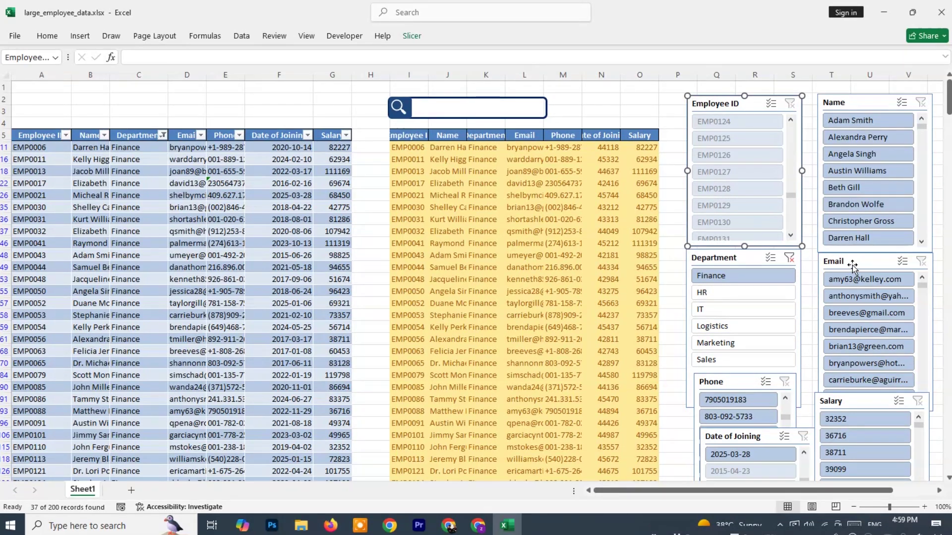
pyautogui.click(856, 280)
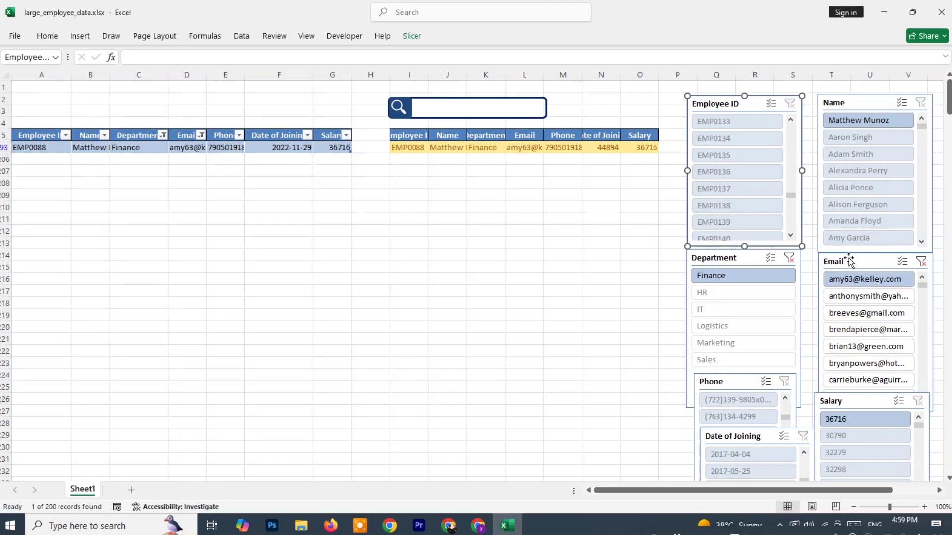
pyautogui.click(789, 258)
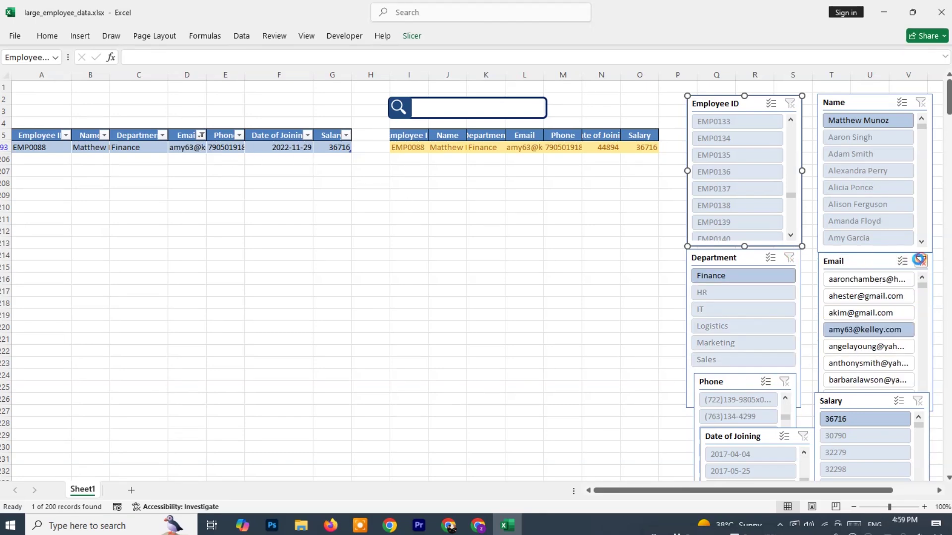
pyautogui.click(920, 259)
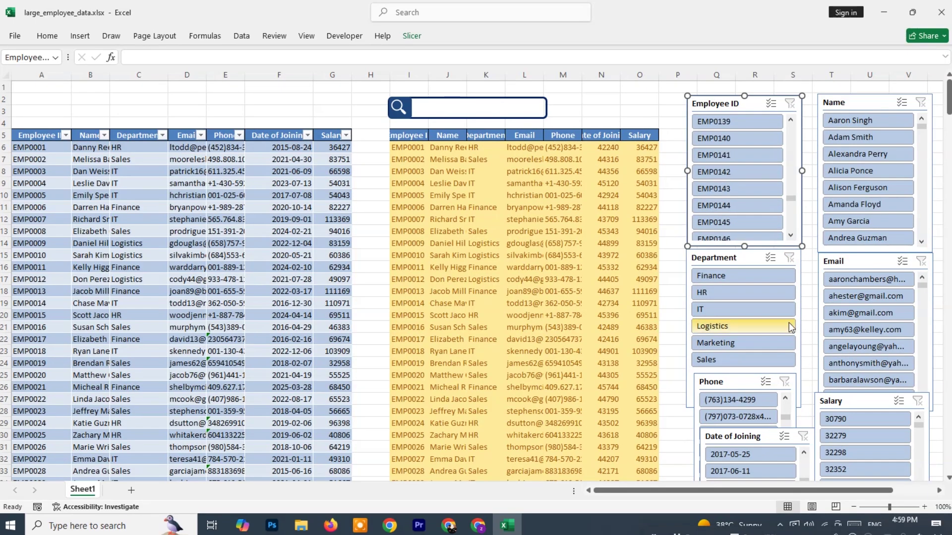
pyautogui.click(737, 400)
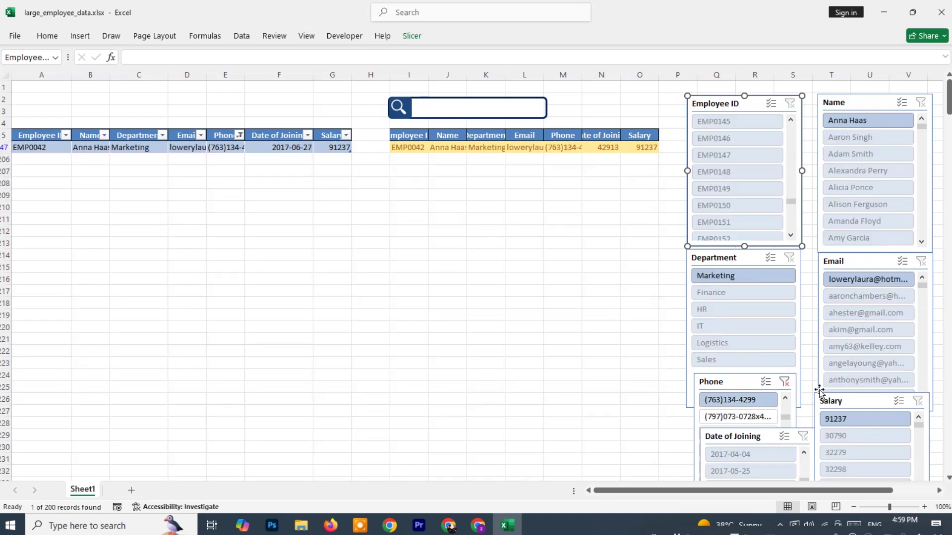
pyautogui.click(785, 382)
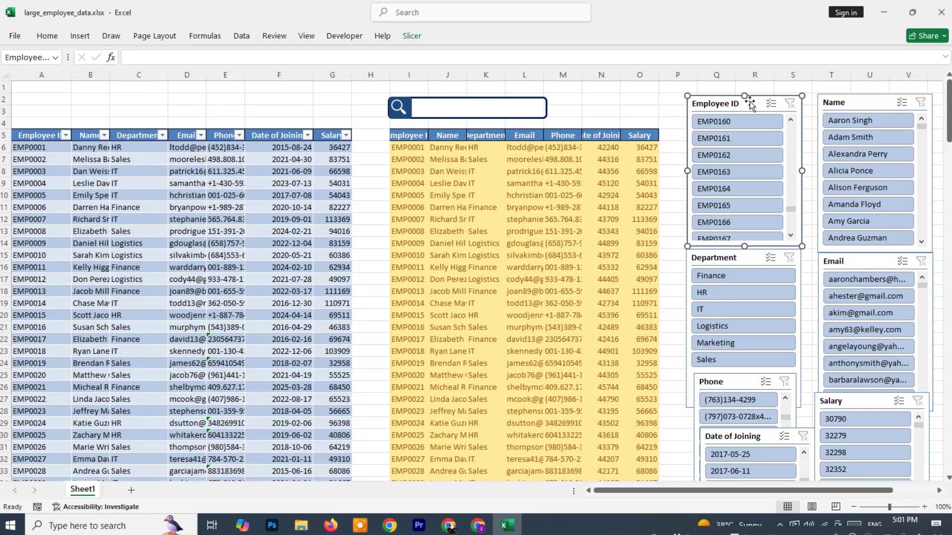
# Delete the Employee ID, Name, Department and Email slicers from the sheet.
pyautogui.press('Delete')
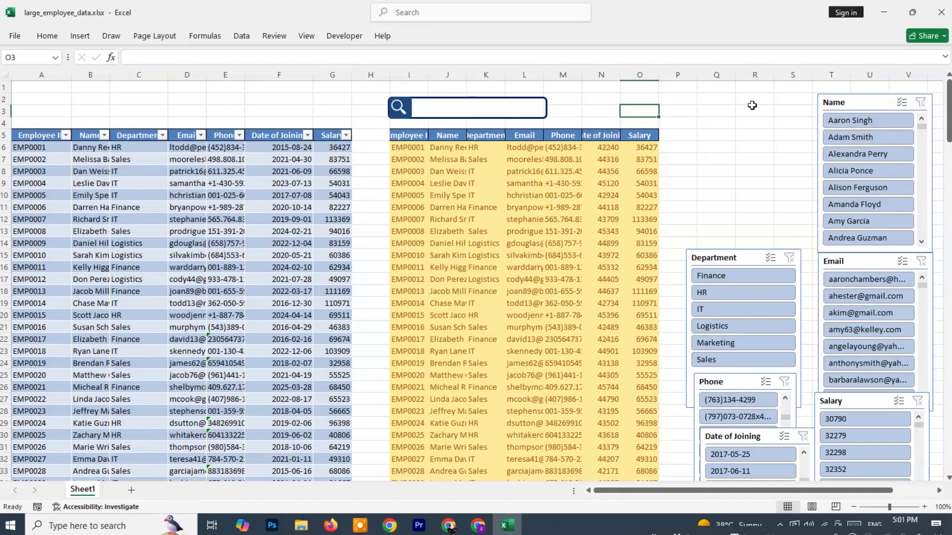
pyautogui.click(834, 105)
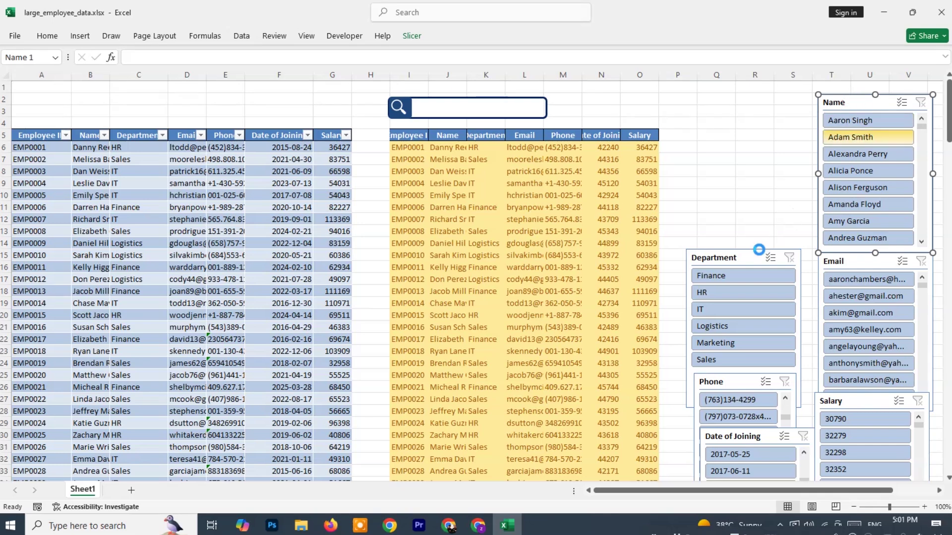
pyautogui.press('Delete')
pyautogui.click(746, 258)
pyautogui.press('Delete')
pyautogui.click(857, 262)
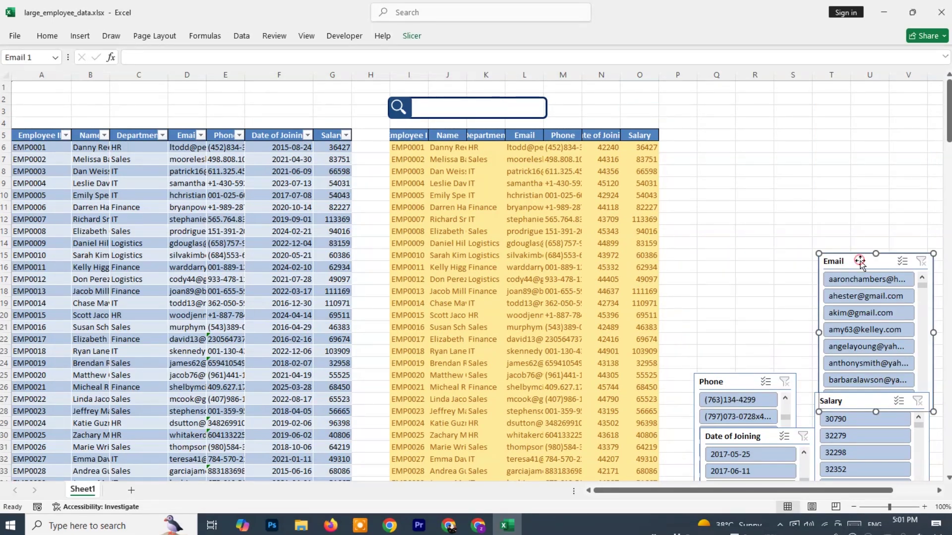
pyautogui.press('Delete')
# Move the Phone and Salary slicers up side by side and place the Date of Joining slicer directly below Phone.
pyautogui.moveTo(767, 376); pyautogui.dragTo(770, 181)
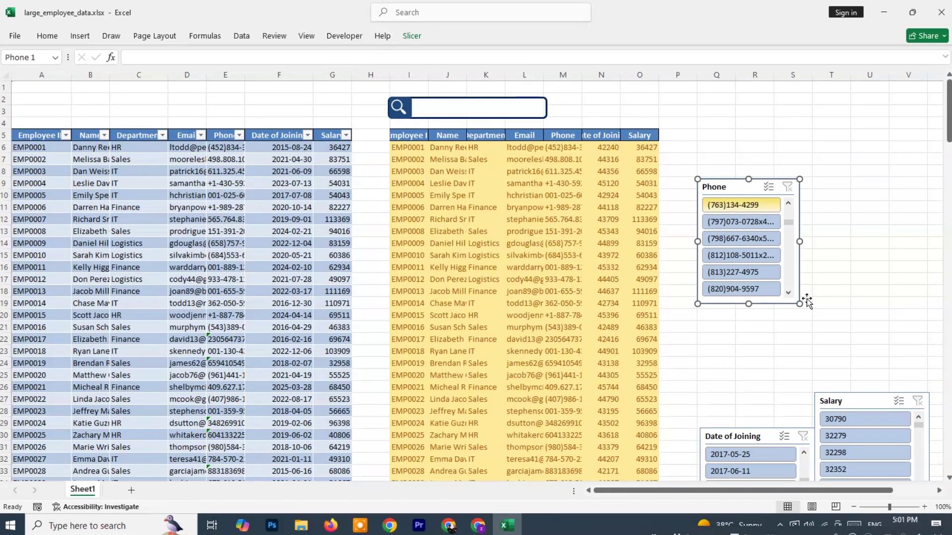
pyautogui.moveTo(865, 404); pyautogui.dragTo(865, 282)
pyautogui.click(854, 218)
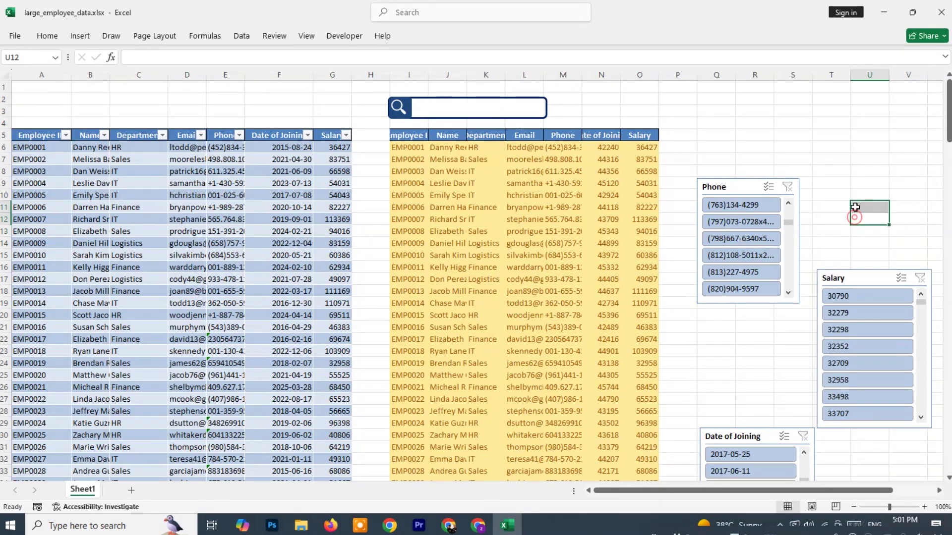
pyautogui.click(863, 281)
pyautogui.moveTo(863, 281); pyautogui.dragTo(866, 179)
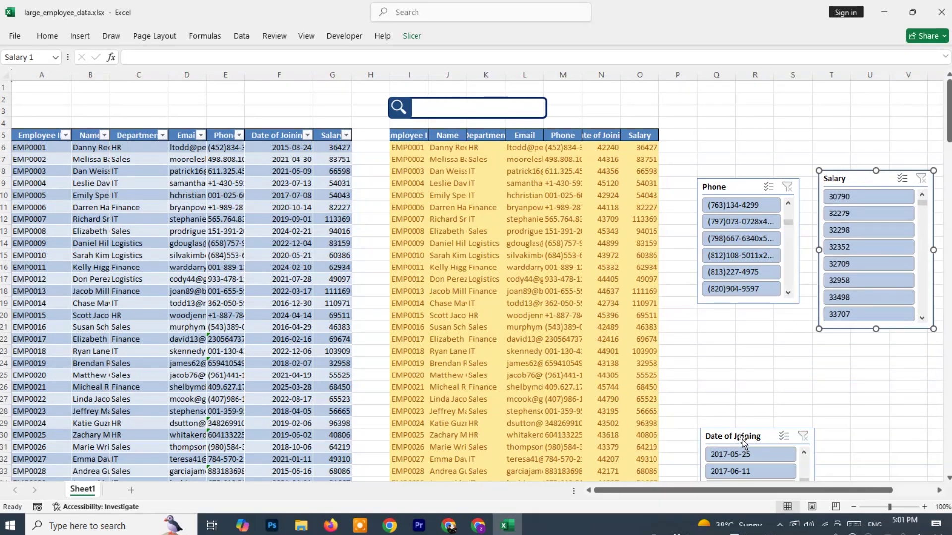
pyautogui.moveTo(744, 440); pyautogui.dragTo(737, 323)
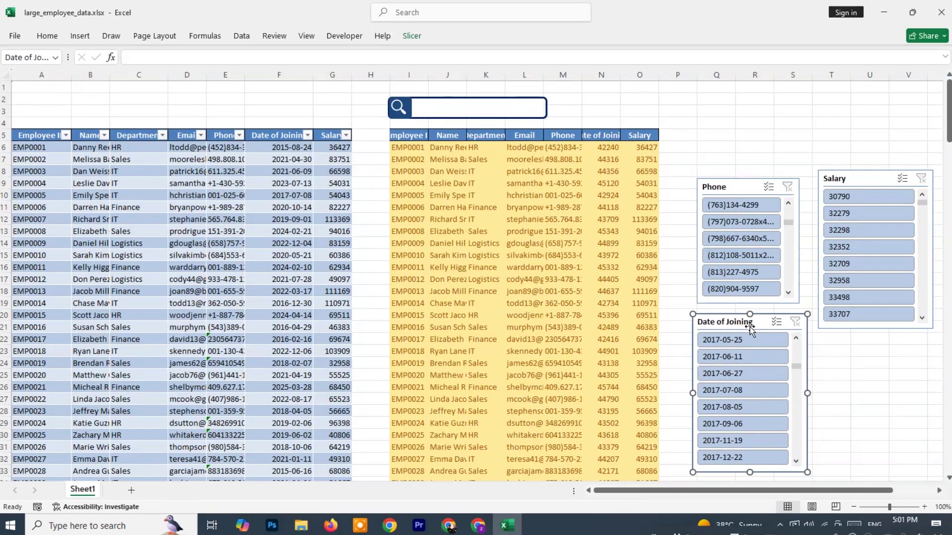
pyautogui.click(835, 359)
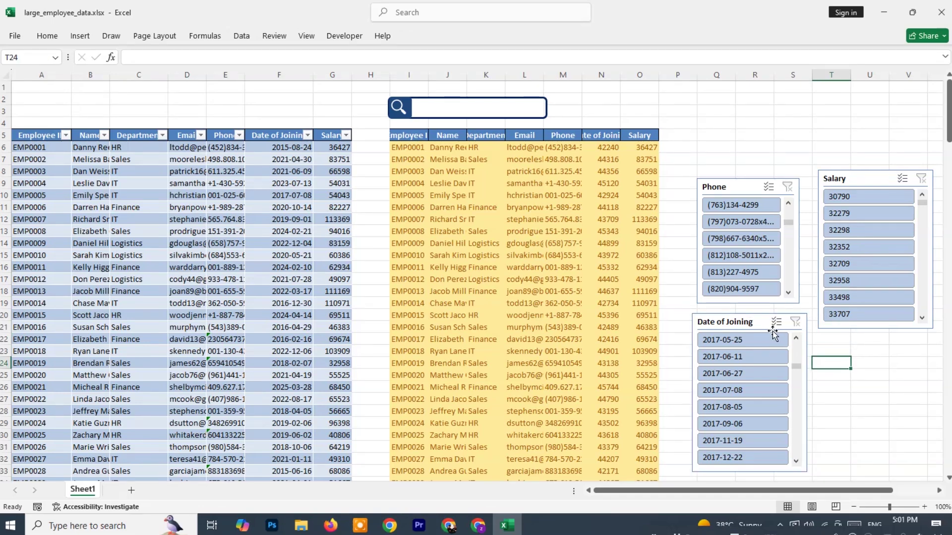
# Delete the Date of Joining slicer and select the empty cell Q20.
pyautogui.click(752, 323)
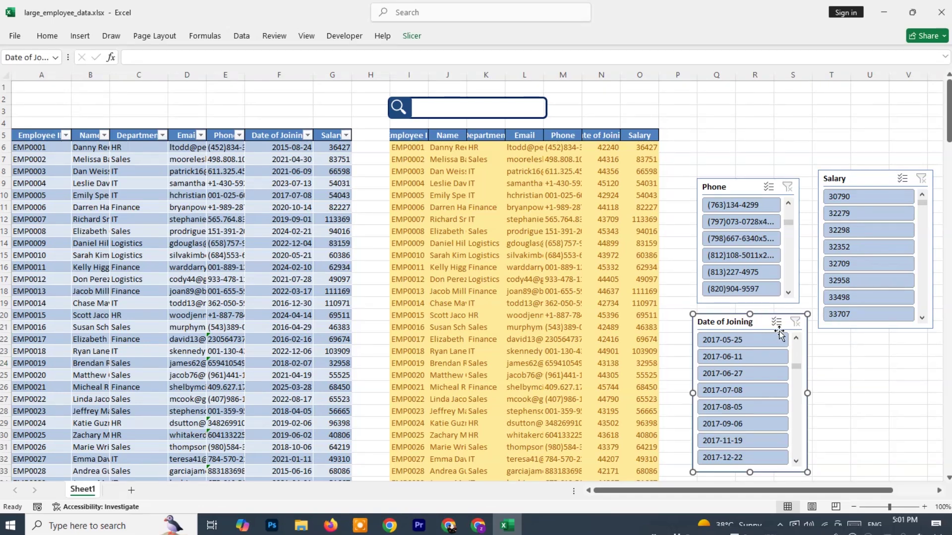
pyautogui.press('Delete')
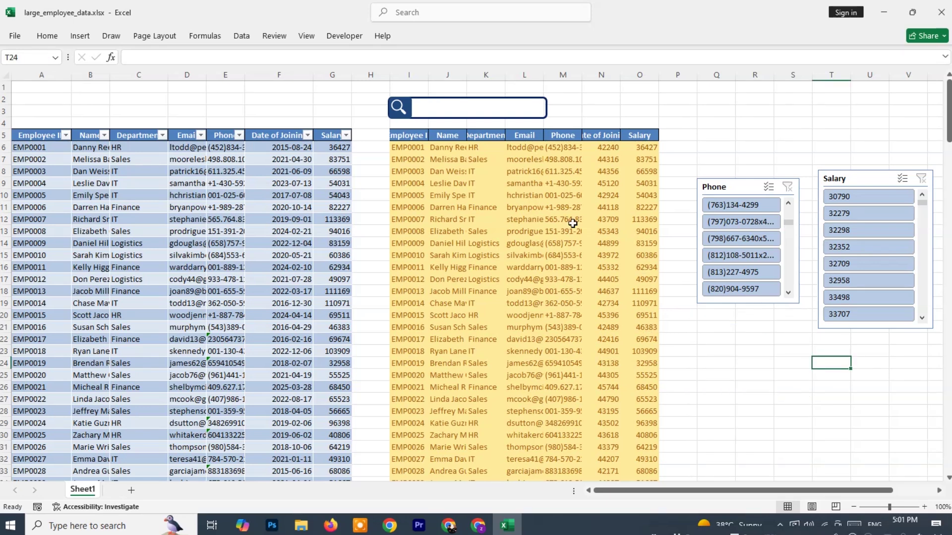
pyautogui.click(753, 336)
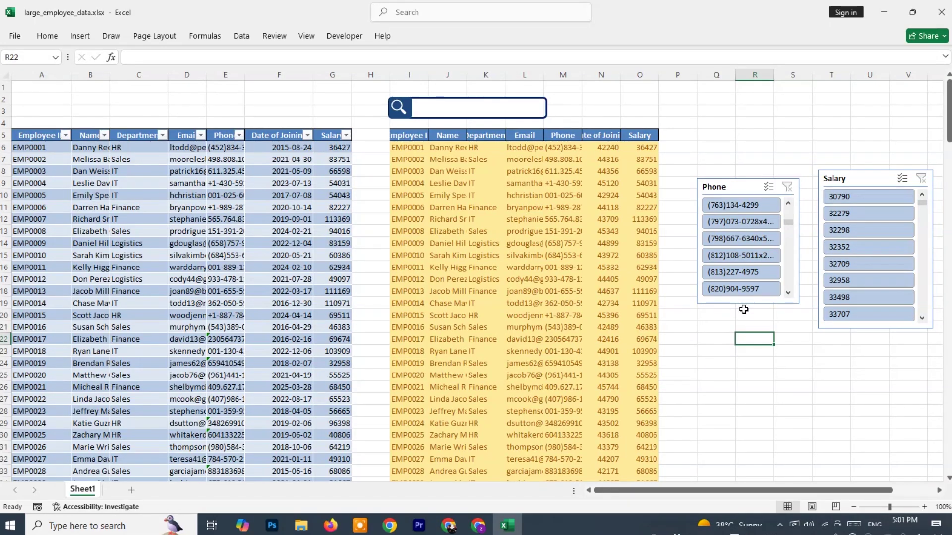
pyautogui.click(720, 320)
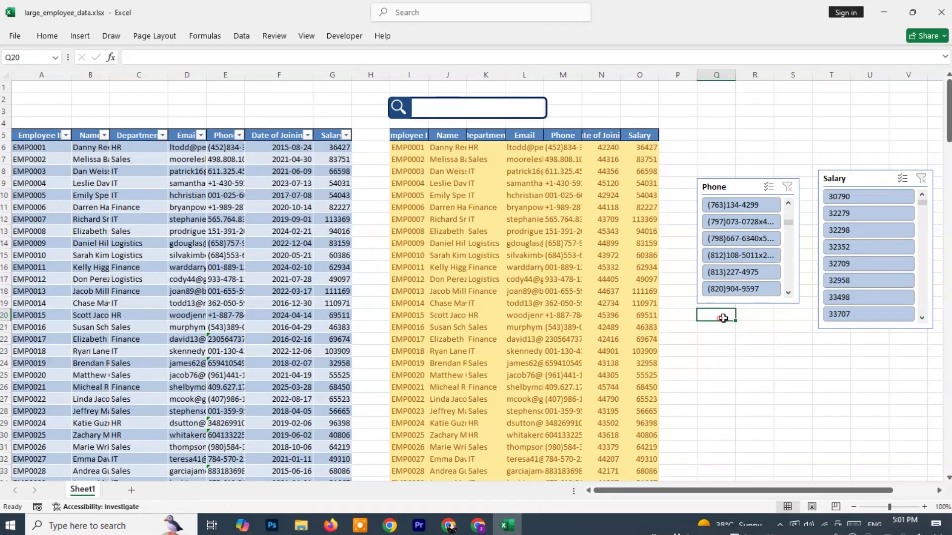